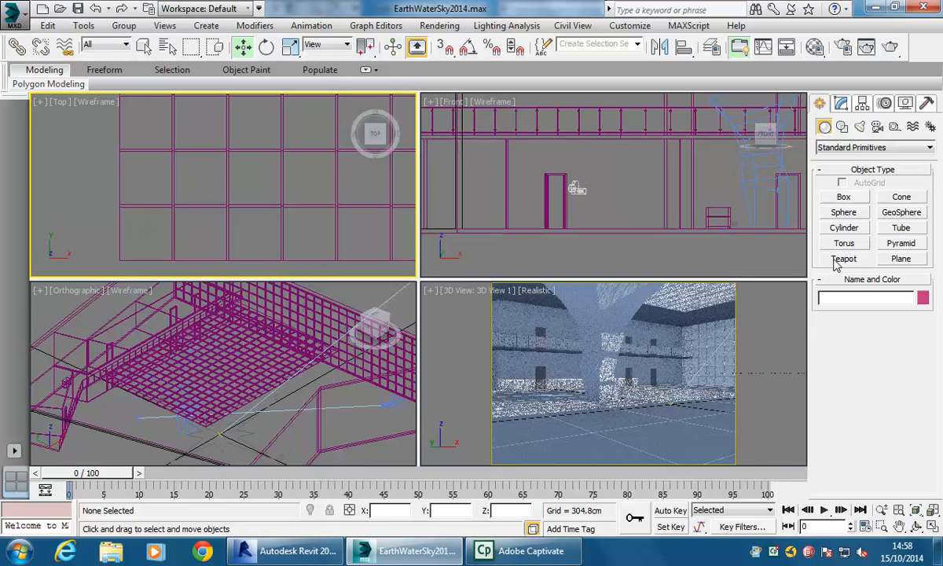
- Create a box in the Top viewport about 19 cm long, 334 cm wide and 133 cm high
{"action": "left_click", "coordinate": [847, 197]}
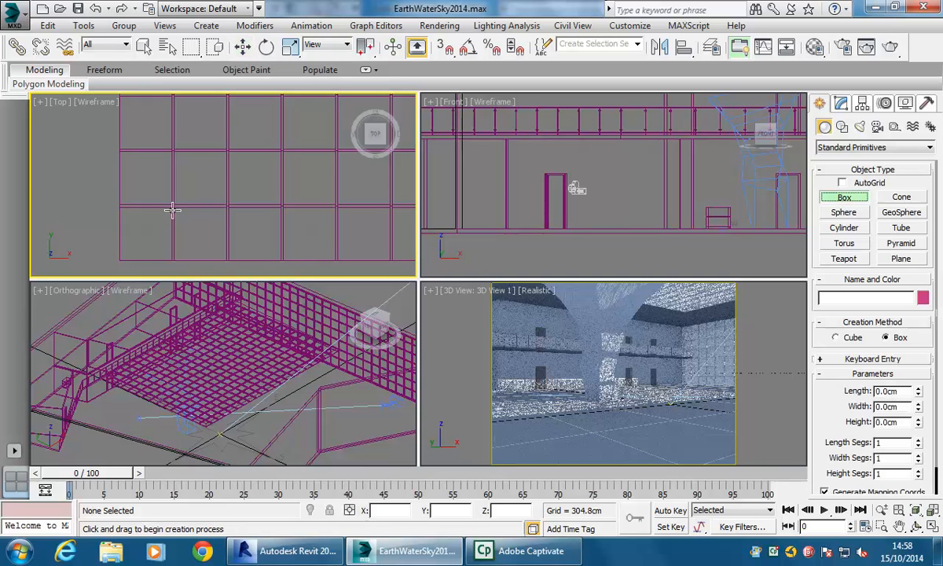
{"action": "middle_click_drag", "start_coordinate": [173, 210], "coordinate": [186, 205]}
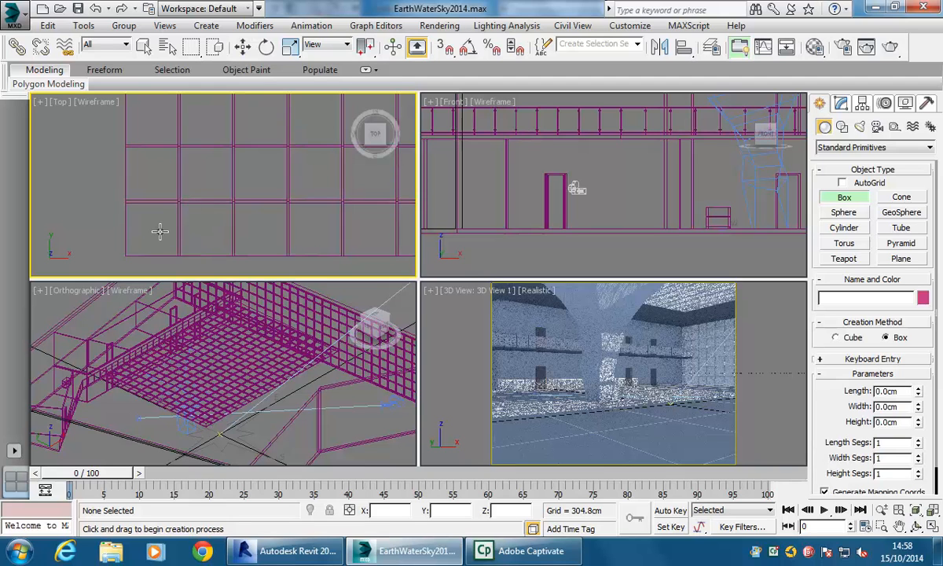
{"action": "left_click", "coordinate": [934, 528]}
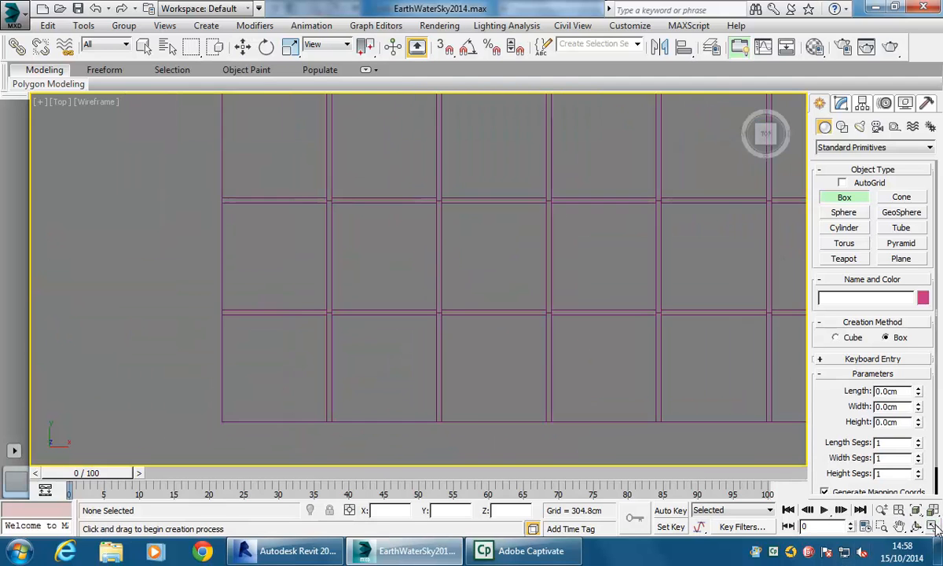
{"action": "middle_click_drag", "start_coordinate": [267, 357], "coordinate": [256, 368]}
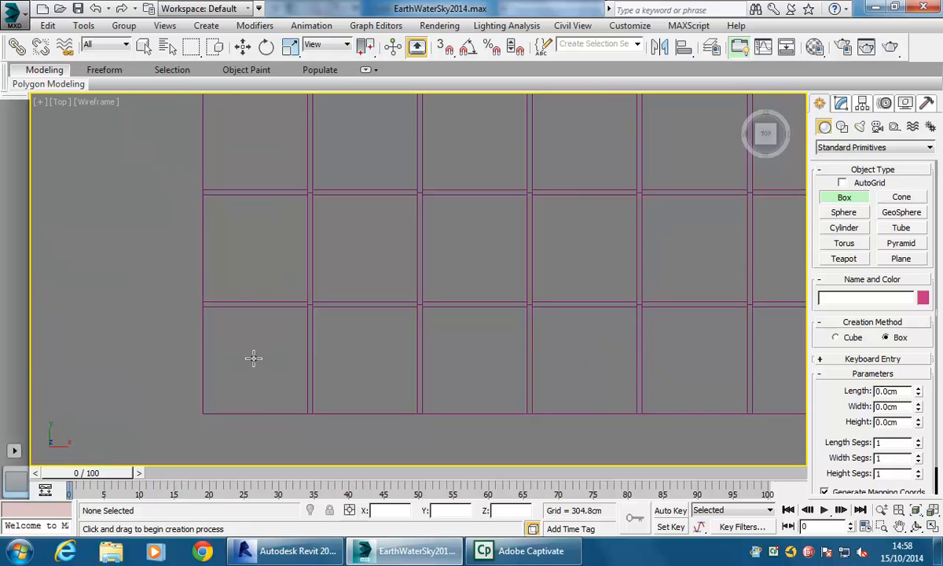
{"action": "left_click_drag", "start_coordinate": [238, 372], "coordinate": [589, 350]}
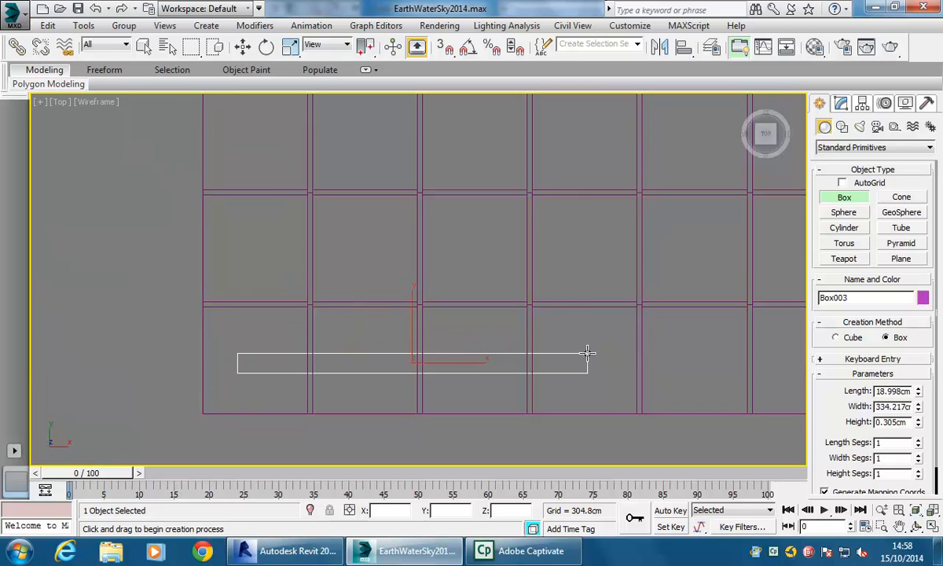
{"action": "left_click", "coordinate": [589, 207]}
{"action": "left_click", "coordinate": [933, 527]}
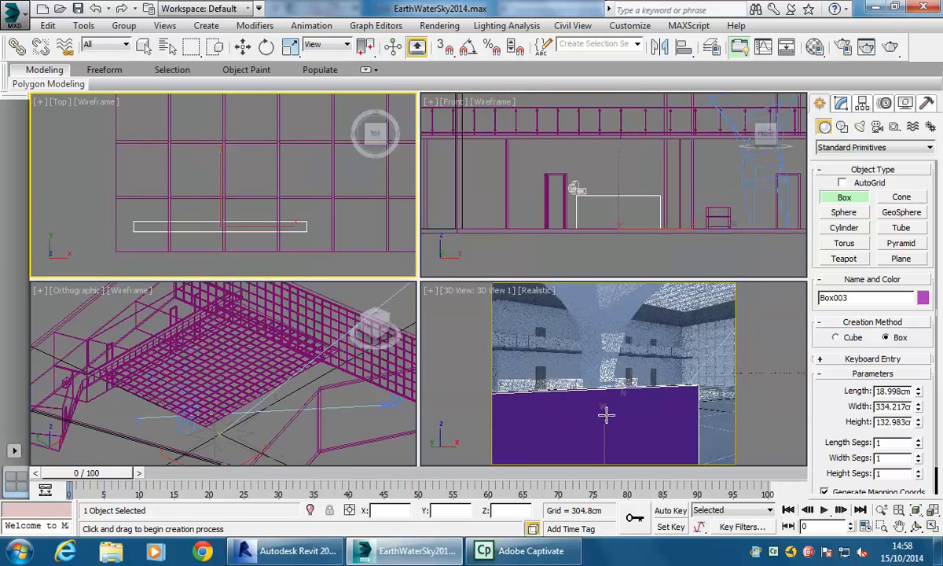
- Convert the new box to an Editable Poly
{"action": "right_click", "coordinate": [588, 399]}
{"action": "mouse_move", "coordinate": [568, 409]}
{"action": "middle_mouse_down"}
{"action": "mouse_move", "coordinate": [576, 378]}
{"action": "mouse_move", "coordinate": [579, 393]}
{"action": "middle_mouse_up"}
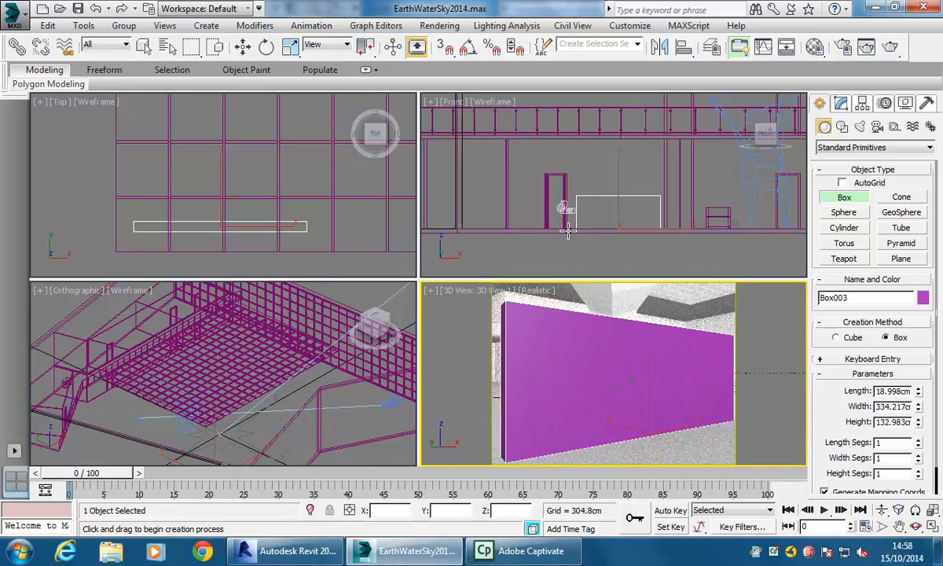
{"action": "right_click", "coordinate": [143, 400]}
{"action": "middle_click_drag", "start_coordinate": [143, 400], "coordinate": [173, 389]}
{"action": "scroll", "coordinate": [266, 382], "scroll_direction": "up", "scroll_amount": 5}
{"action": "scroll", "coordinate": [265, 383], "scroll_direction": "up", "scroll_amount": 8}
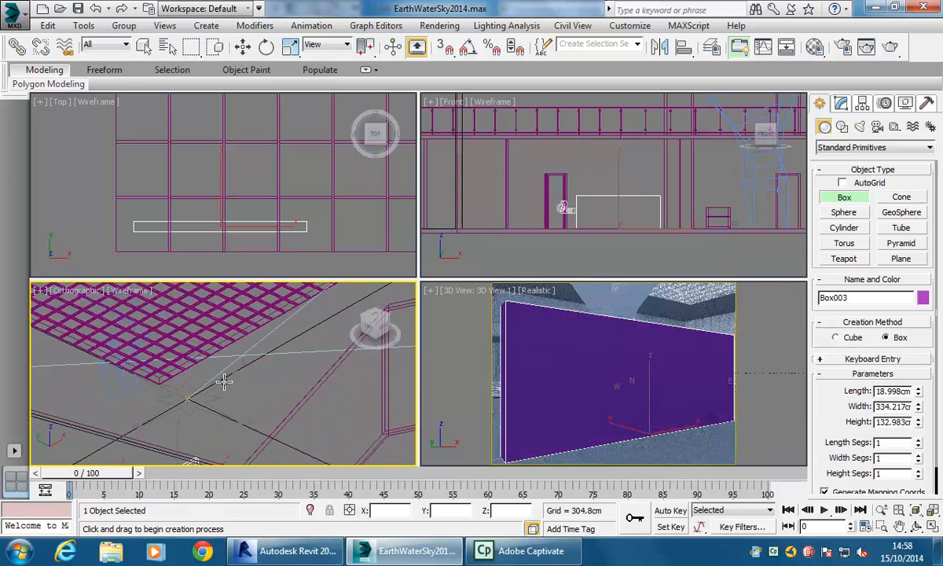
{"action": "scroll", "coordinate": [216, 390], "scroll_direction": "up", "scroll_amount": 4}
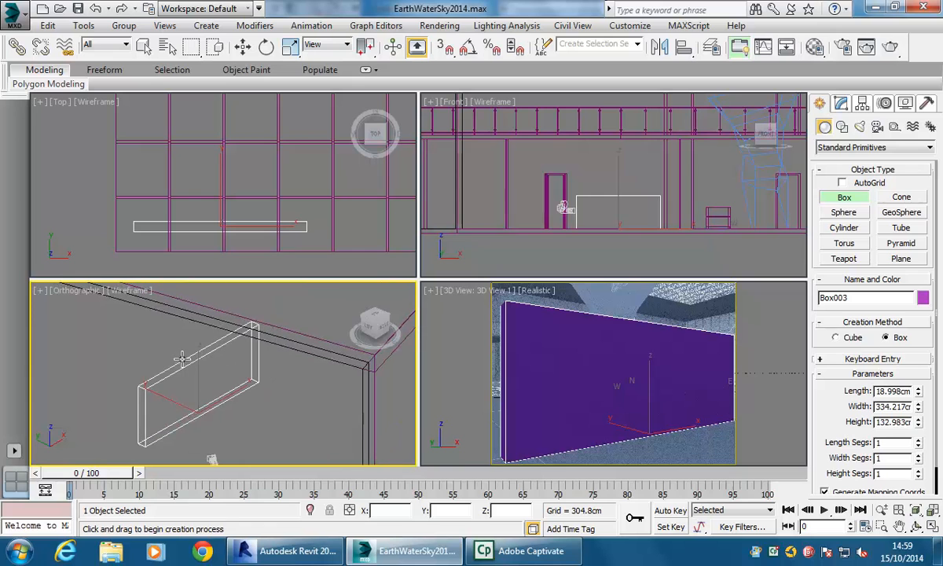
{"action": "key", "text": "w"}
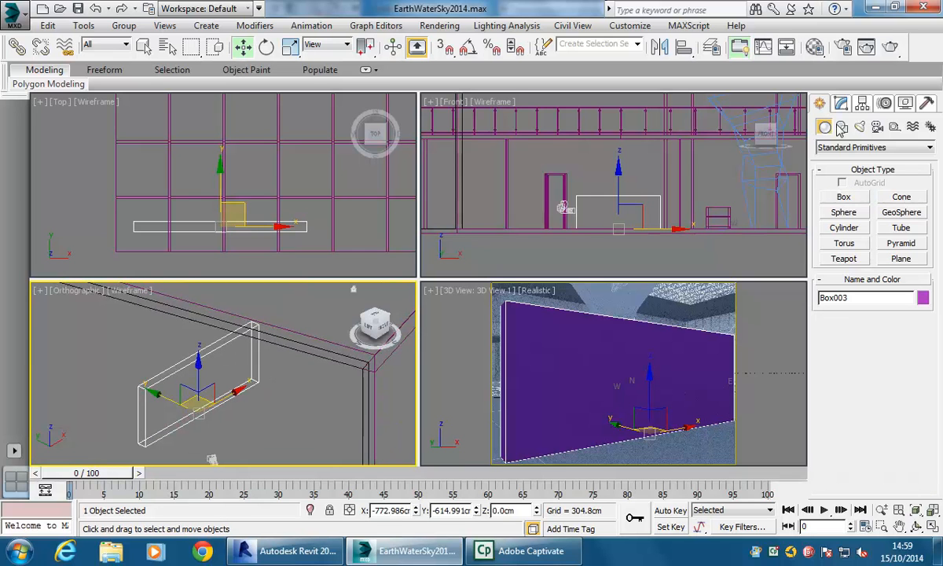
{"action": "right_click", "coordinate": [233, 363]}
{"action": "mouse_move", "coordinate": [205, 500]}
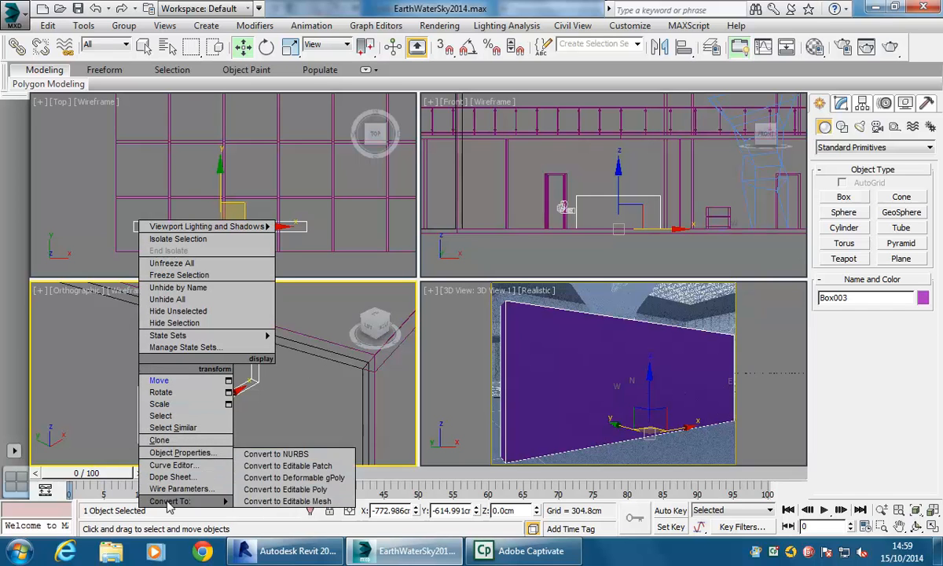
{"action": "left_click", "coordinate": [283, 489]}
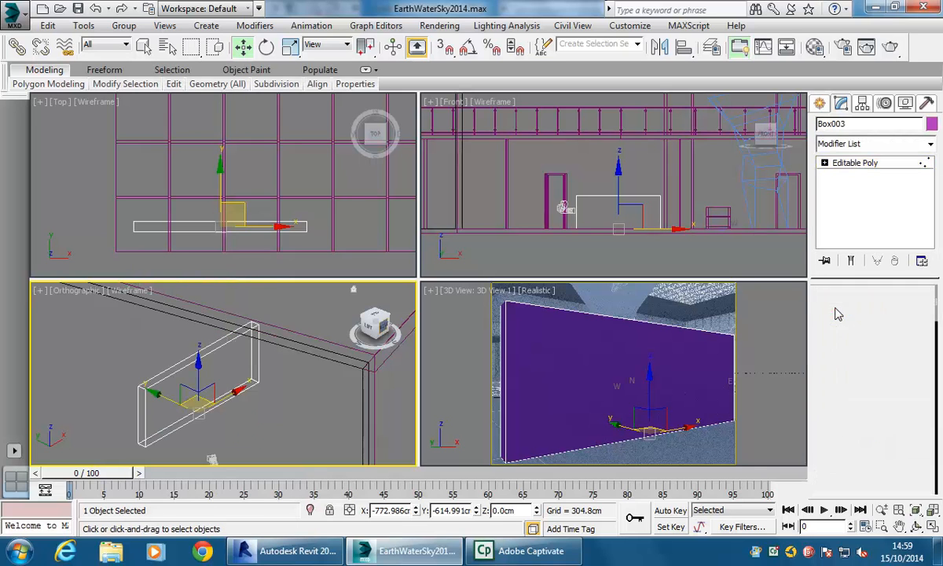
- Switch to vertex level and move the box's left back corner vertex along Y in the Top view
{"action": "left_click", "coordinate": [834, 311]}
{"action": "middle_click_drag", "start_coordinate": [203, 336], "coordinate": [200, 302]}
{"action": "scroll", "coordinate": [200, 315], "scroll_direction": "down", "scroll_amount": 3}
{"action": "middle_click_drag", "start_coordinate": [198, 382], "coordinate": [188, 440]}
{"action": "scroll", "coordinate": [194, 409], "scroll_direction": "down", "scroll_amount": 3}
{"action": "scroll", "coordinate": [195, 409], "scroll_direction": "down", "scroll_amount": 1}
{"action": "scroll", "coordinate": [178, 429], "scroll_direction": "down", "scroll_amount": 1}
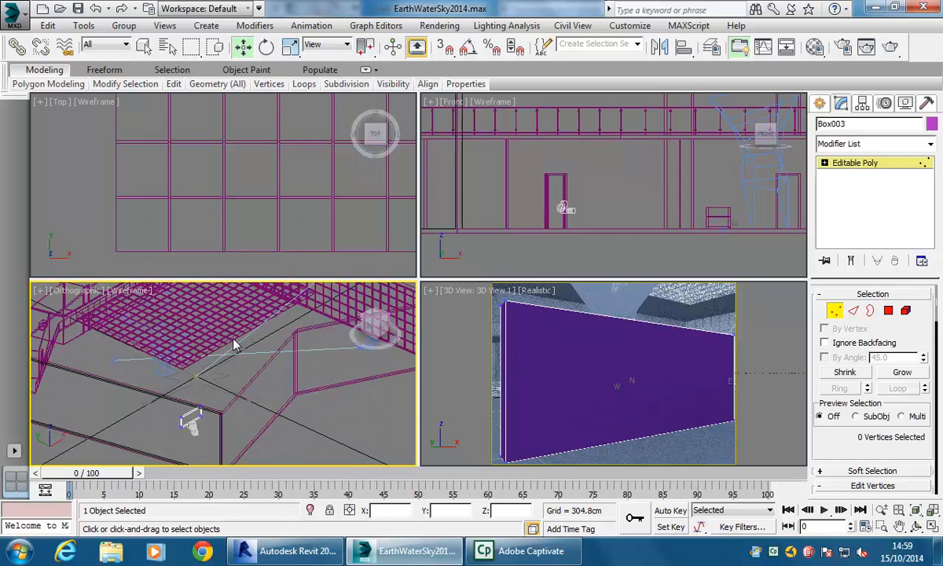
{"action": "scroll", "coordinate": [116, 378], "scroll_direction": "up", "scroll_amount": 3}
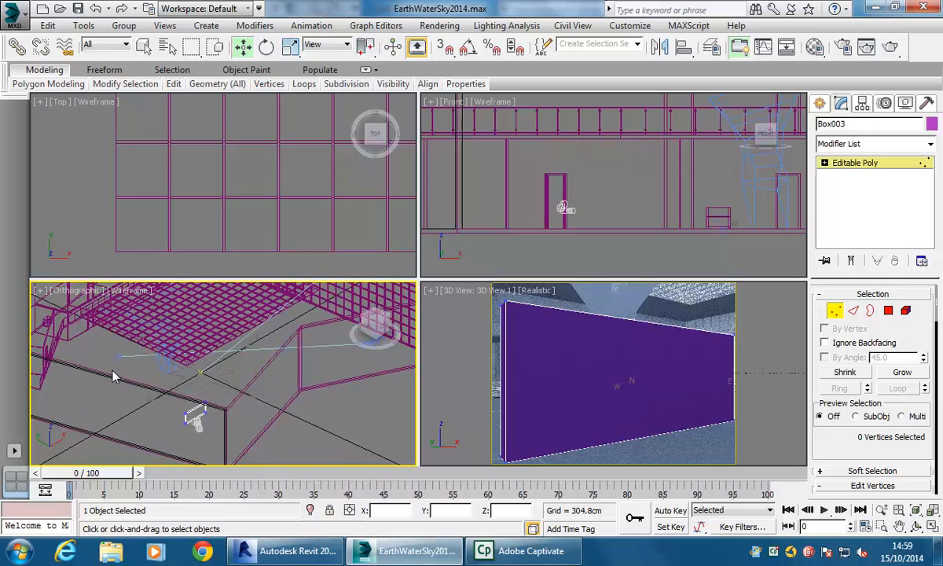
{"action": "scroll", "coordinate": [195, 362], "scroll_direction": "up", "scroll_amount": 5}
{"action": "scroll", "coordinate": [189, 383], "scroll_direction": "down", "scroll_amount": 2}
{"action": "scroll", "coordinate": [187, 383], "scroll_direction": "up", "scroll_amount": 1}
{"action": "scroll", "coordinate": [183, 371], "scroll_direction": "up", "scroll_amount": 1}
{"action": "middle_click_drag", "start_coordinate": [195, 378], "coordinate": [211, 411]}
{"action": "scroll", "coordinate": [196, 383], "scroll_direction": "down", "scroll_amount": 1}
{"action": "scroll", "coordinate": [198, 369], "scroll_direction": "down", "scroll_amount": 1}
{"action": "scroll", "coordinate": [197, 392], "scroll_direction": "up", "scroll_amount": 2}
{"action": "scroll", "coordinate": [202, 415], "scroll_direction": "down", "scroll_amount": 1}
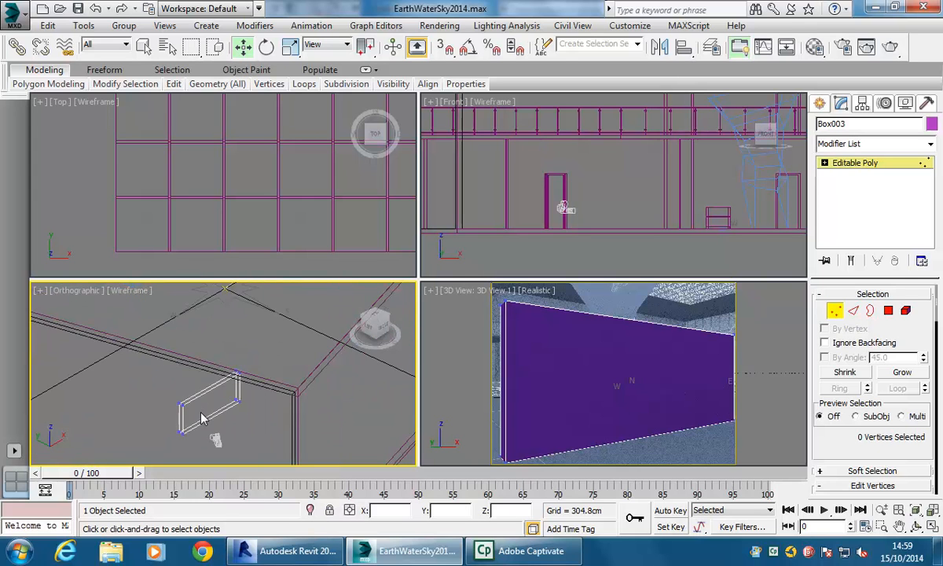
{"action": "mouse_move", "coordinate": [167, 415]}
{"action": "middle_mouse_down"}
{"action": "mouse_move", "coordinate": [161, 400]}
{"action": "mouse_move", "coordinate": [161, 413]}
{"action": "middle_mouse_up"}
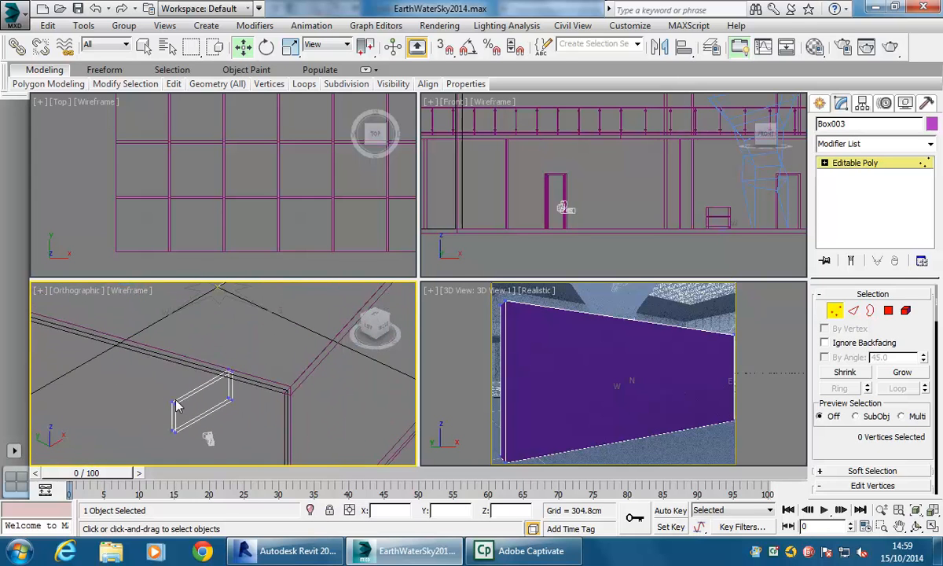
{"action": "left_click", "coordinate": [171, 400]}
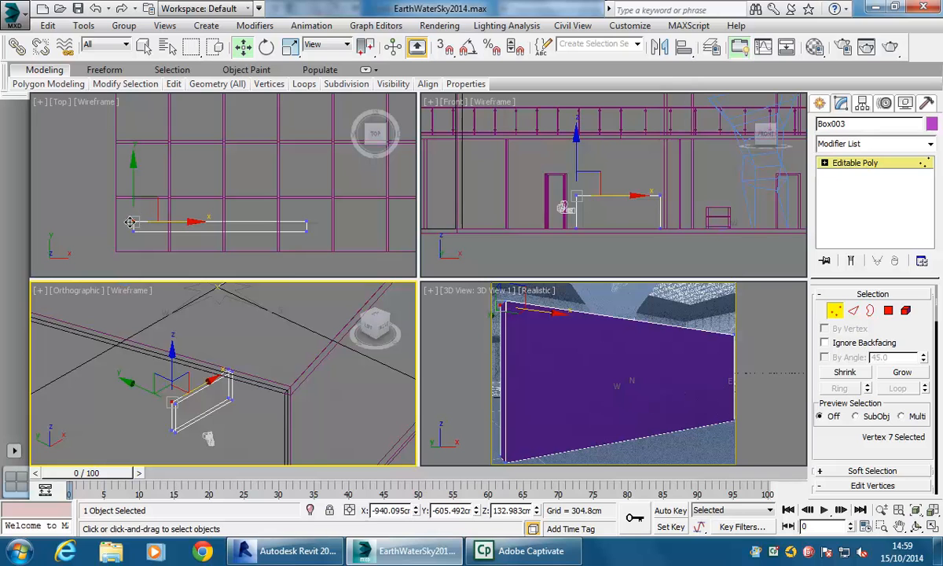
{"action": "left_click_drag", "start_coordinate": [132, 191], "coordinate": [133, 159]}
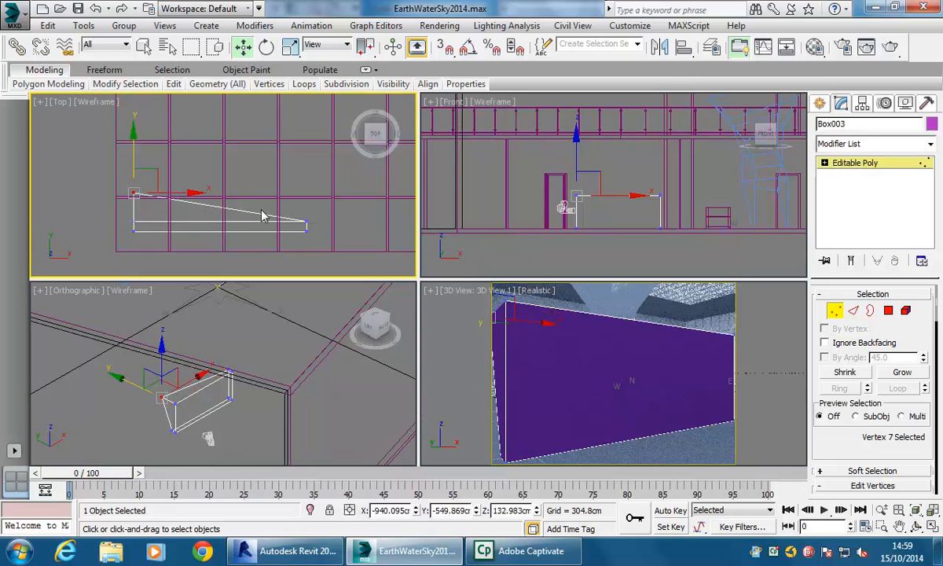
- Move the remaining corner vertices outward in the Top view to taper the box into an irregular plan shape
{"action": "left_click", "coordinate": [307, 224]}
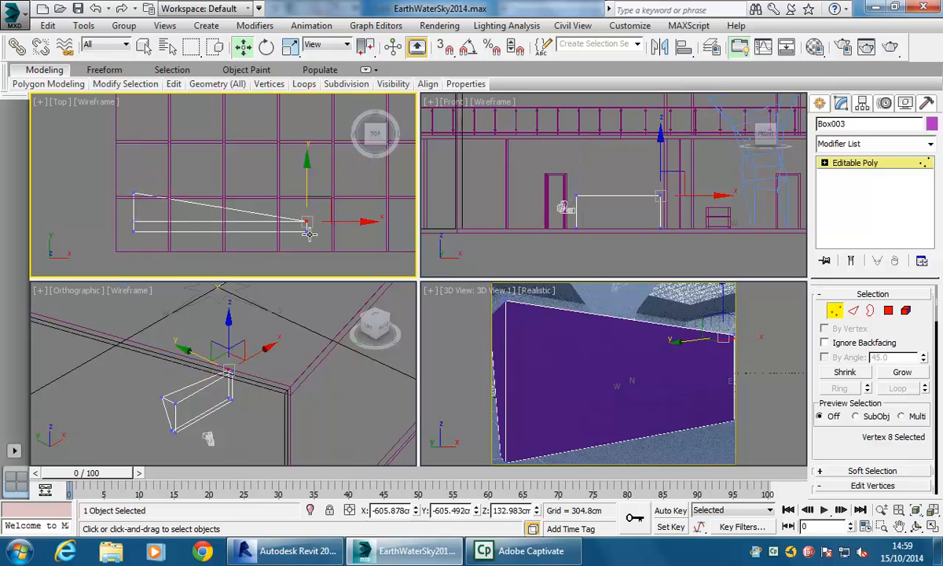
{"action": "left_click", "coordinate": [307, 233]}
{"action": "left_click_drag", "start_coordinate": [307, 188], "coordinate": [307, 203]}
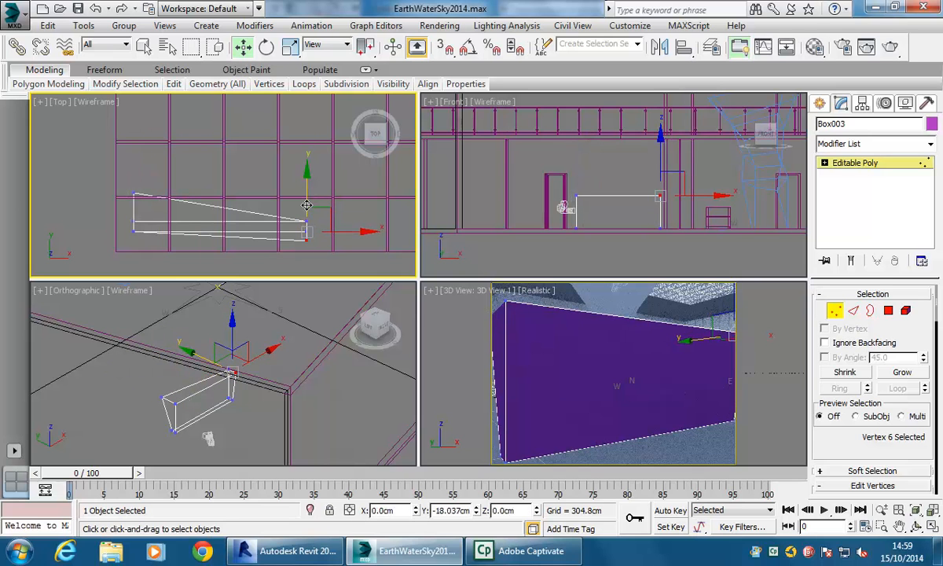
{"action": "left_click", "coordinate": [133, 232]}
{"action": "left_click_drag", "start_coordinate": [133, 232], "coordinate": [113, 231]}
{"action": "left_click", "coordinate": [307, 222]}
{"action": "left_click_drag", "start_coordinate": [308, 190], "coordinate": [306, 179]}
{"action": "left_click_drag", "start_coordinate": [334, 211], "coordinate": [344, 210]}
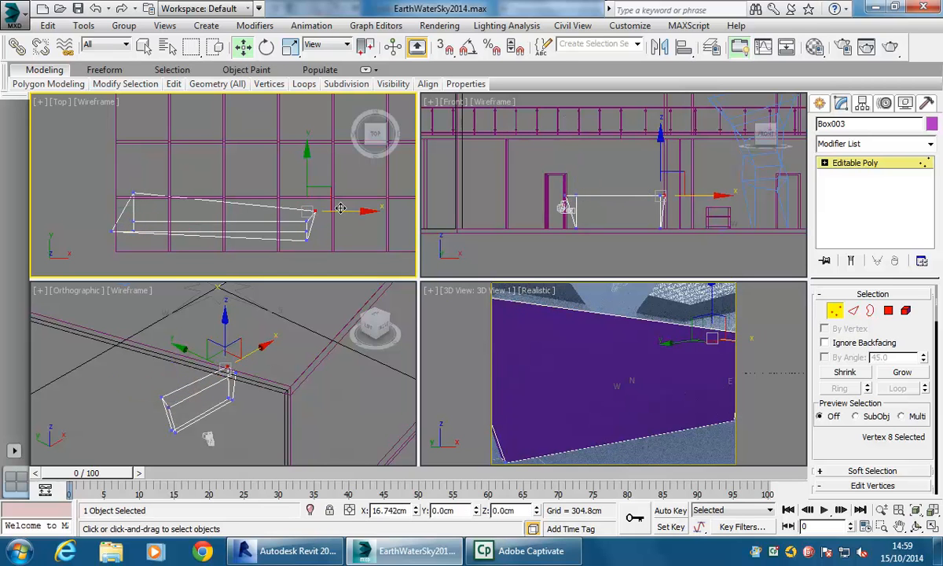
- Leave vertex level and isolate the reshaped box
{"action": "right_click", "coordinate": [530, 371]}
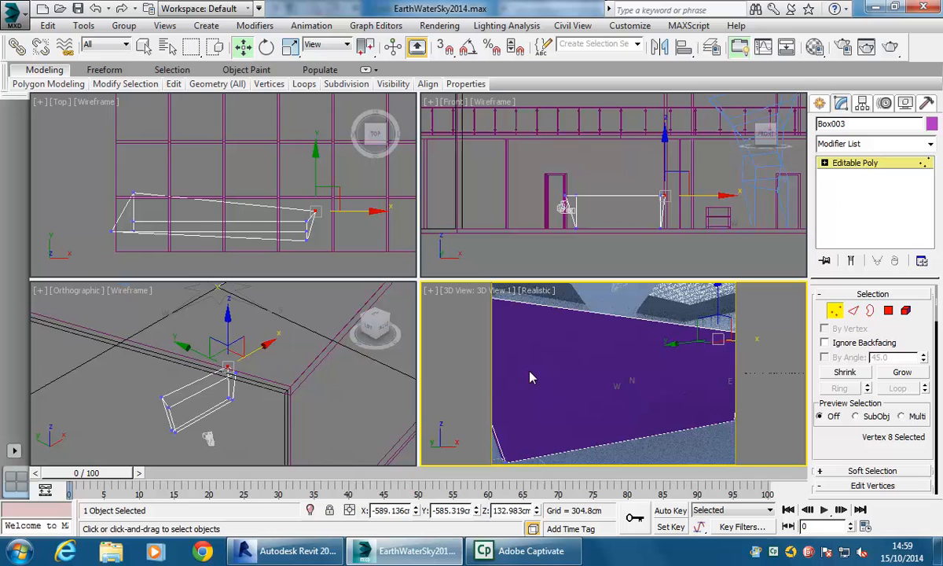
{"action": "left_click", "coordinate": [835, 311]}
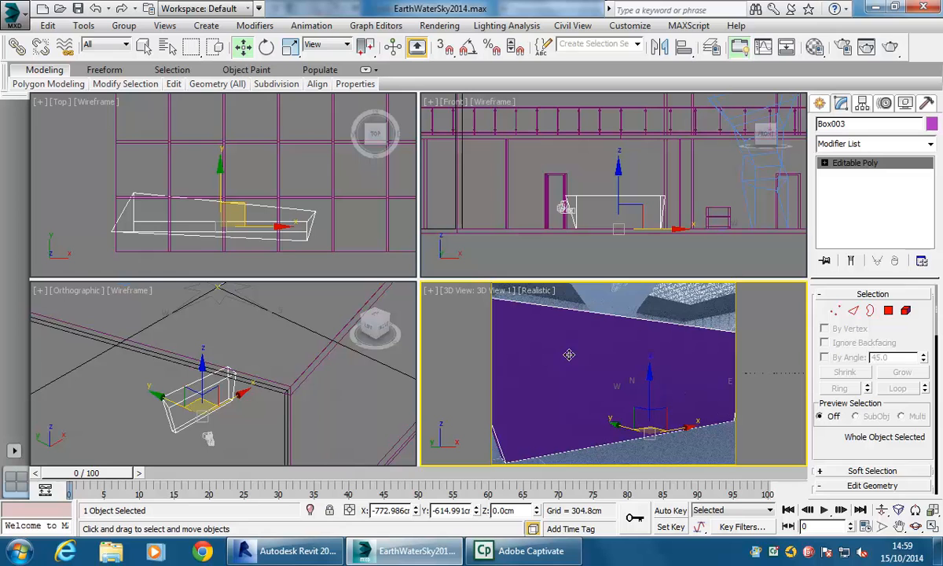
{"action": "right_click", "coordinate": [571, 361]}
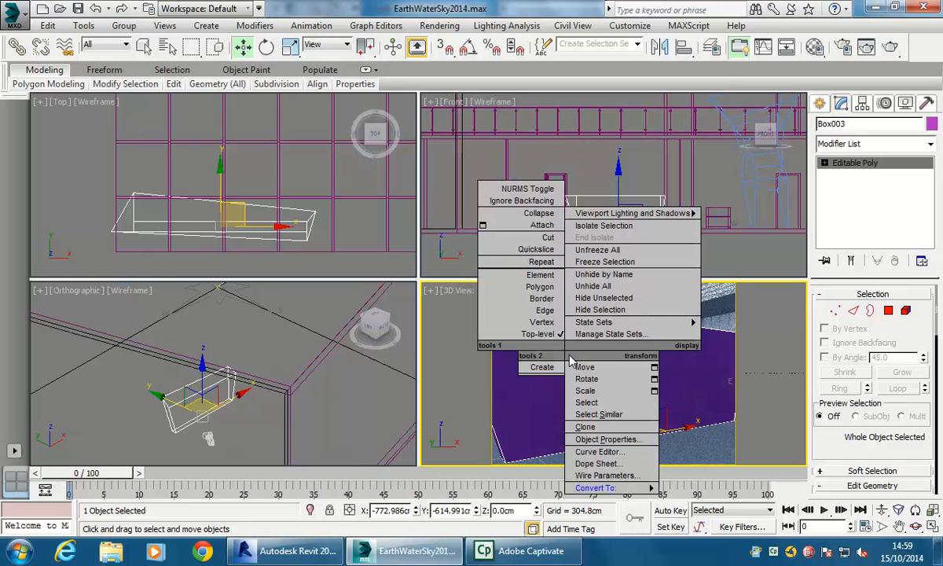
{"action": "left_click", "coordinate": [594, 227]}
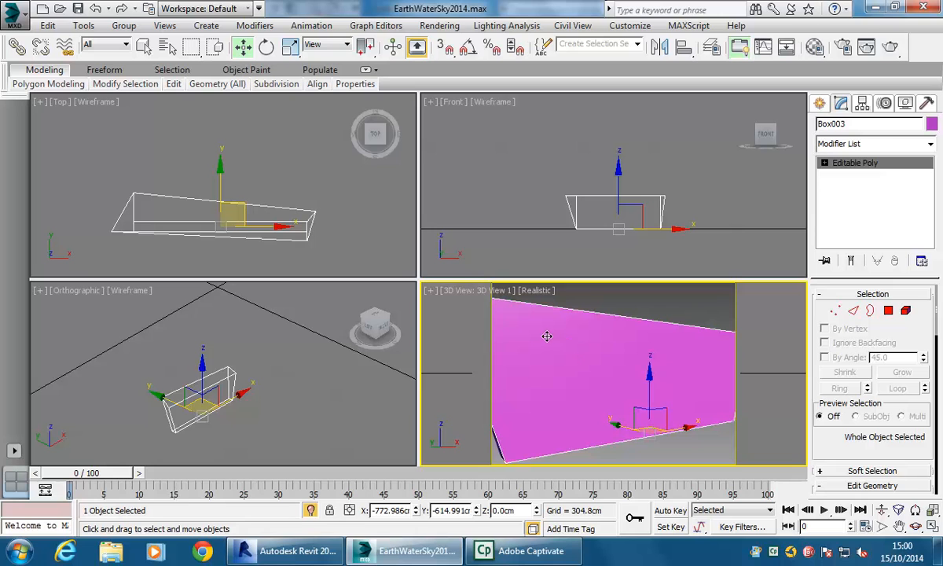
- Switch the lower-right viewport to Perspective and orbit around the isolated shape to inspect it
{"action": "key", "text": "p"}
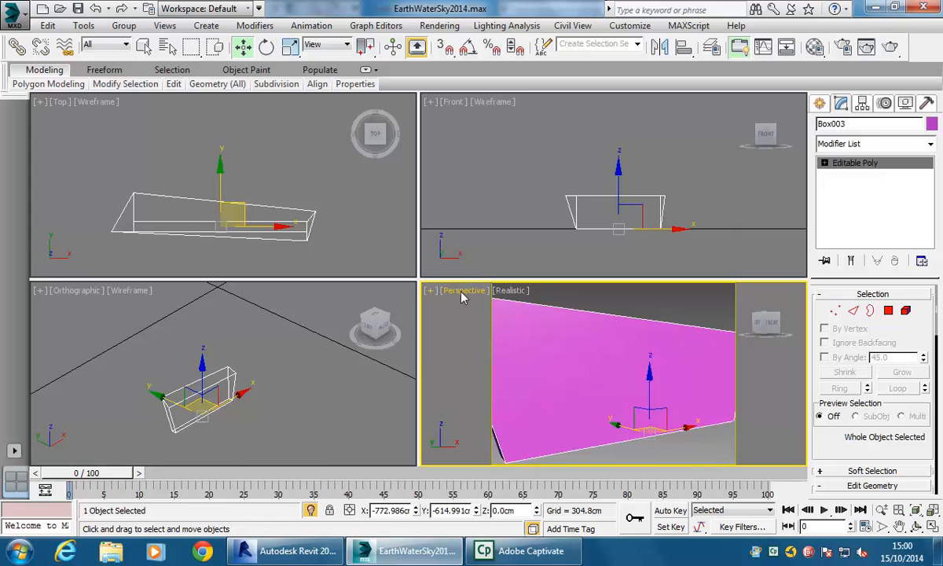
{"action": "scroll", "coordinate": [579, 357], "scroll_direction": "down", "scroll_amount": 5}
{"action": "scroll", "coordinate": [577, 358], "scroll_direction": "up", "scroll_amount": 5}
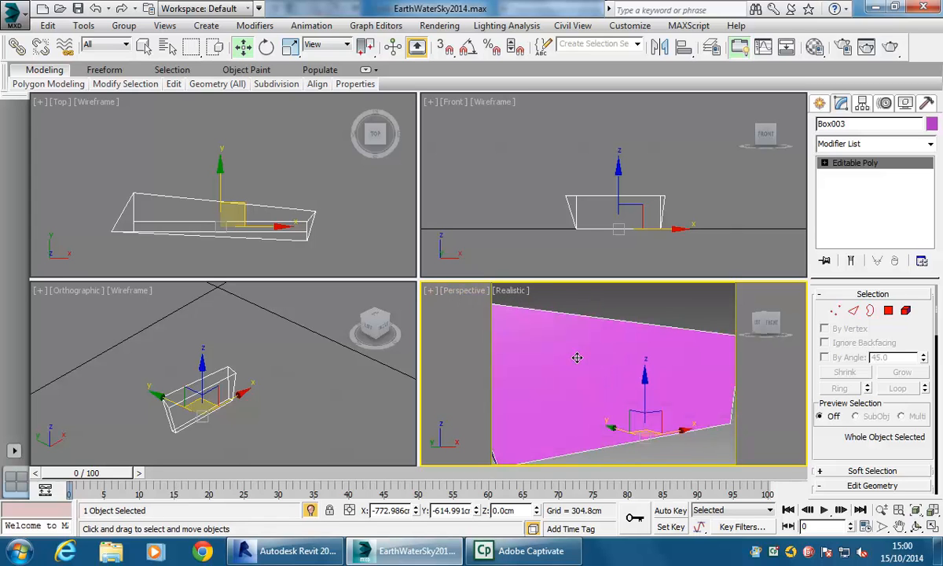
{"action": "middle_click_drag", "start_coordinate": [577, 358], "coordinate": [596, 366], "text": "alt"}
{"action": "scroll", "coordinate": [594, 364], "scroll_direction": "down", "scroll_amount": 5}
{"action": "scroll", "coordinate": [597, 364], "scroll_direction": "up", "scroll_amount": 5}
{"action": "scroll", "coordinate": [597, 366], "scroll_direction": "down", "scroll_amount": 5}
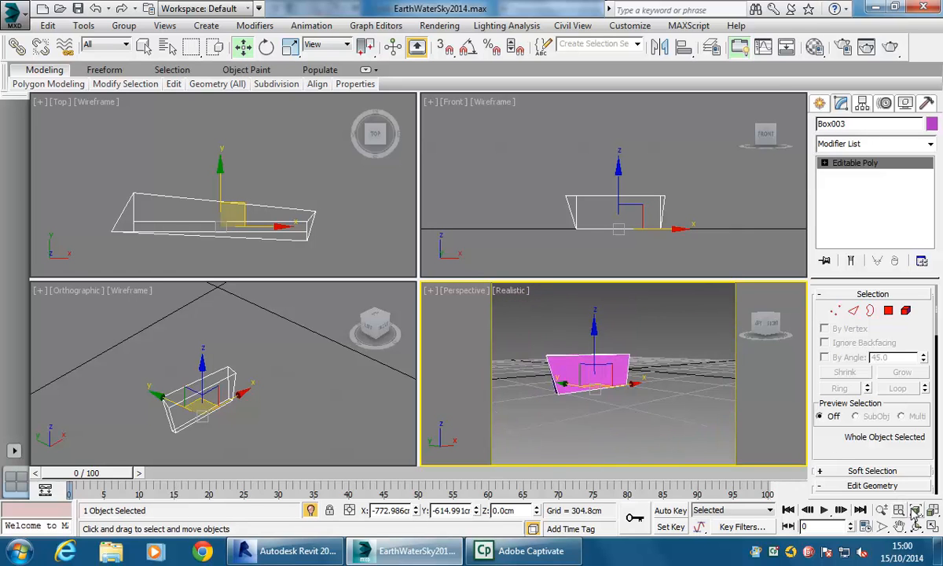
{"action": "scroll", "coordinate": [593, 388], "scroll_direction": "up", "scroll_amount": 1}
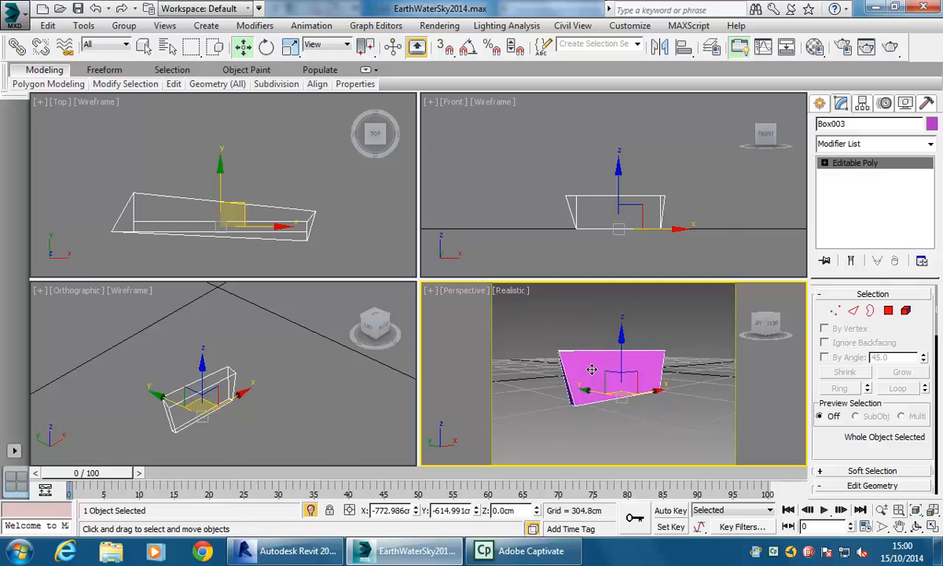
{"action": "middle_click_drag", "start_coordinate": [592, 369], "coordinate": [705, 373], "text": "alt"}
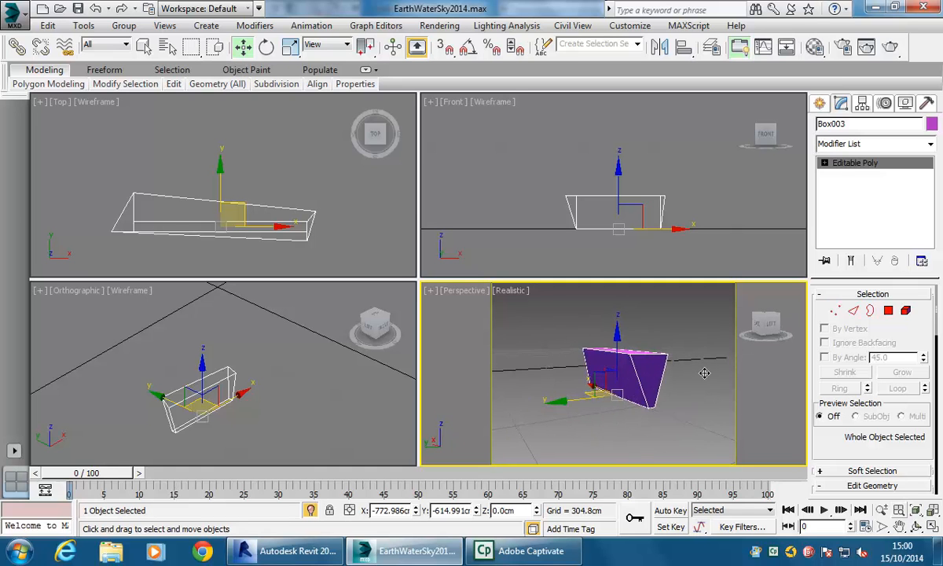
{"action": "left_click_drag", "start_coordinate": [678, 380], "coordinate": [651, 376], "text": "alt"}
{"action": "scroll", "coordinate": [652, 376], "scroll_direction": "up", "scroll_amount": 2}
{"action": "middle_click_drag", "start_coordinate": [651, 375], "coordinate": [671, 385], "text": "alt"}
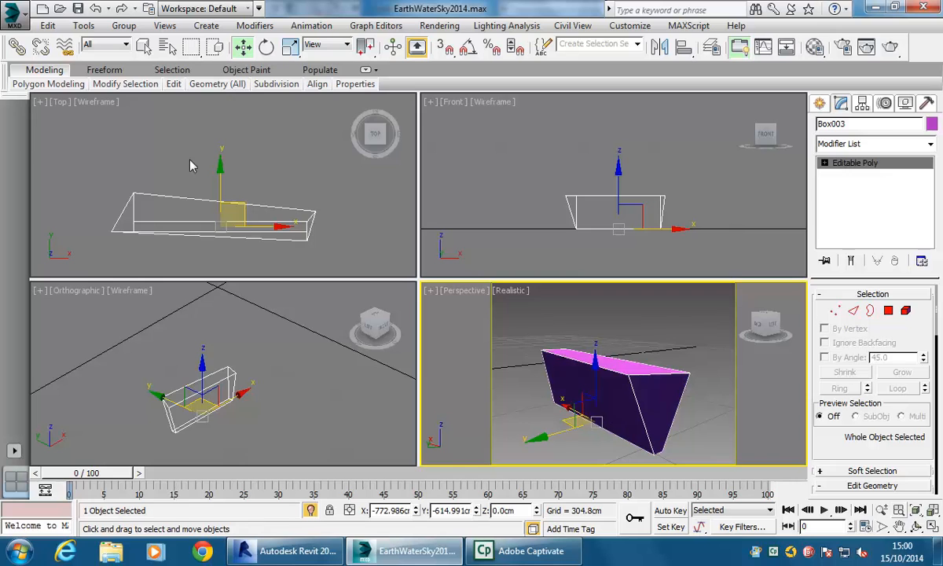
- Create a new box about 125 cm long, 112 cm wide and 96 cm high across the middle of the wall
{"action": "left_click", "coordinate": [149, 145]}
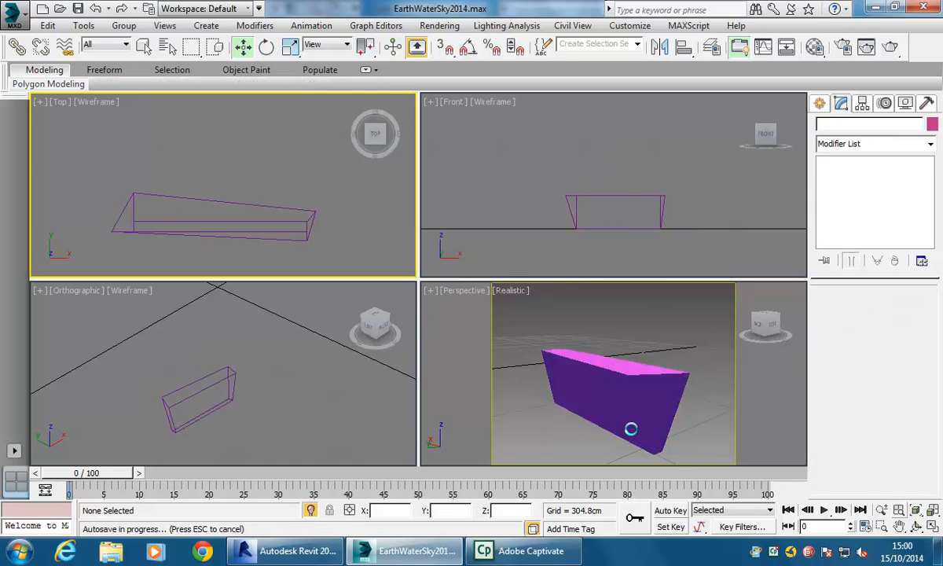
{"action": "left_click", "coordinate": [818, 107]}
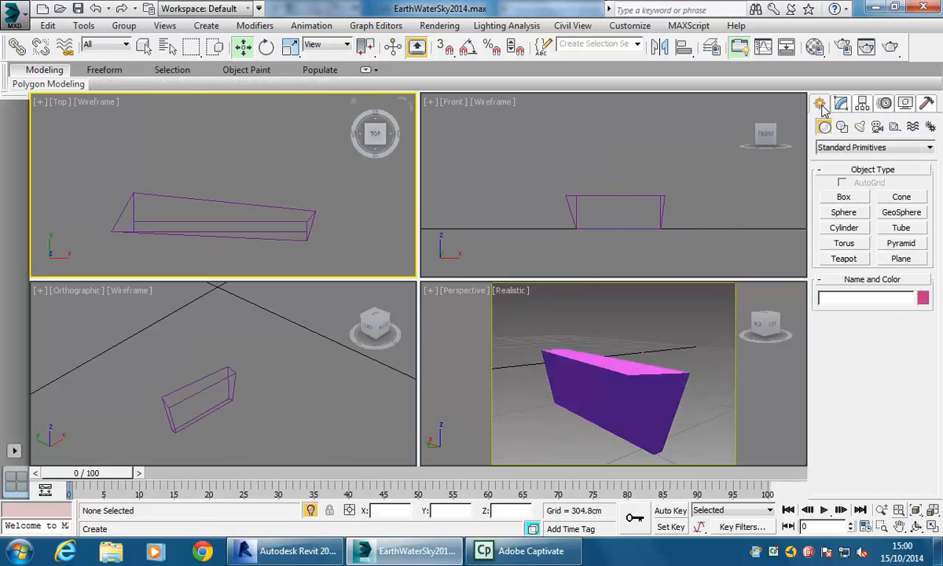
{"action": "left_click", "coordinate": [844, 198]}
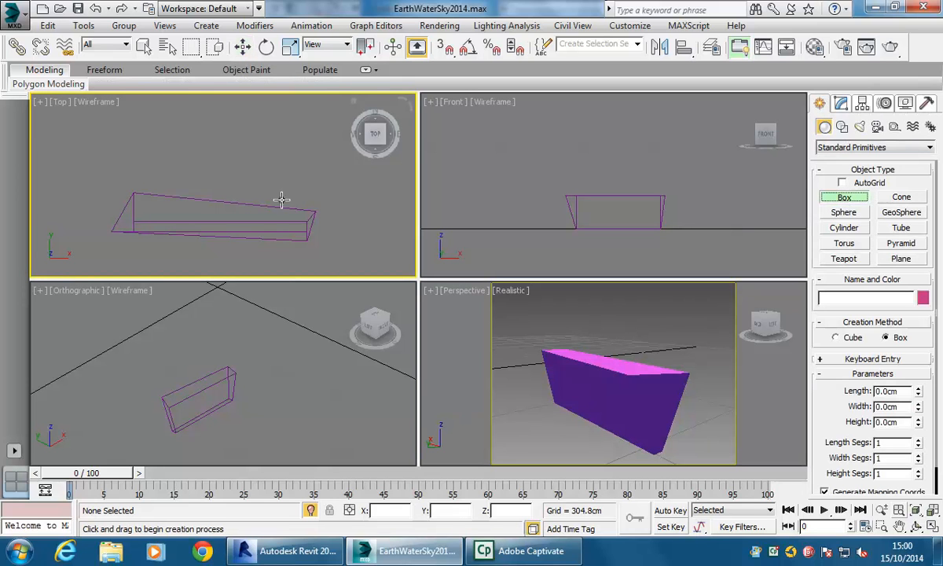
{"action": "left_click_drag", "start_coordinate": [188, 184], "coordinate": [245, 249]}
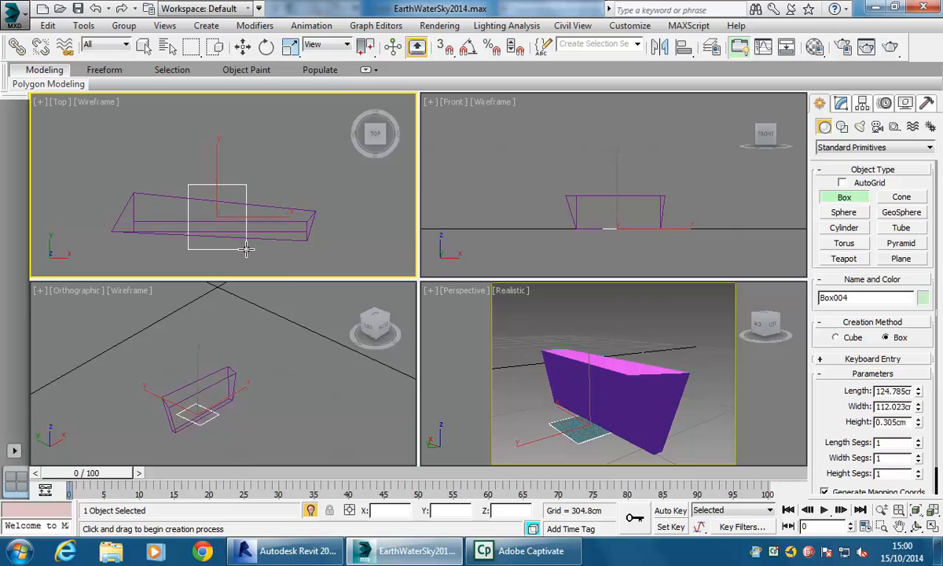
{"action": "left_click", "coordinate": [245, 194]}
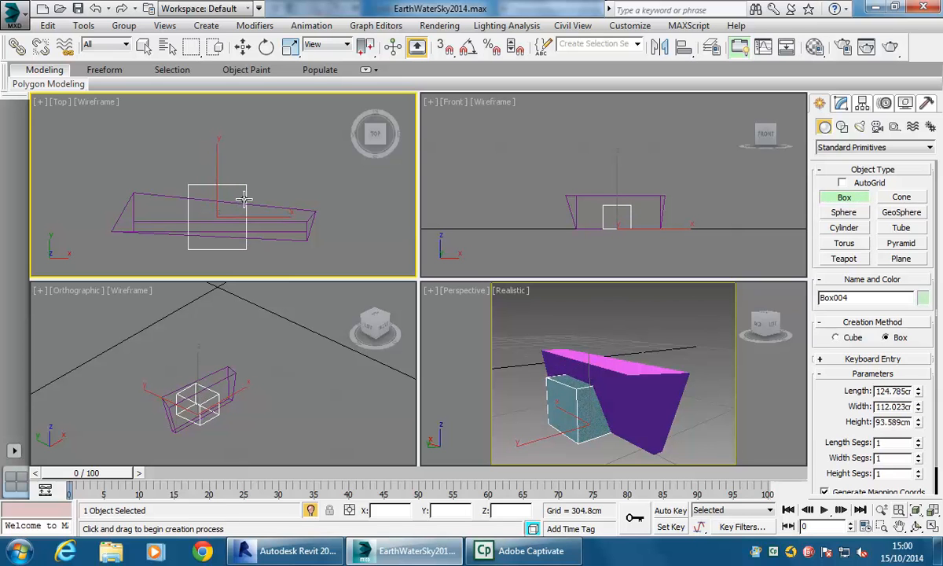
{"action": "left_click", "coordinate": [644, 420]}
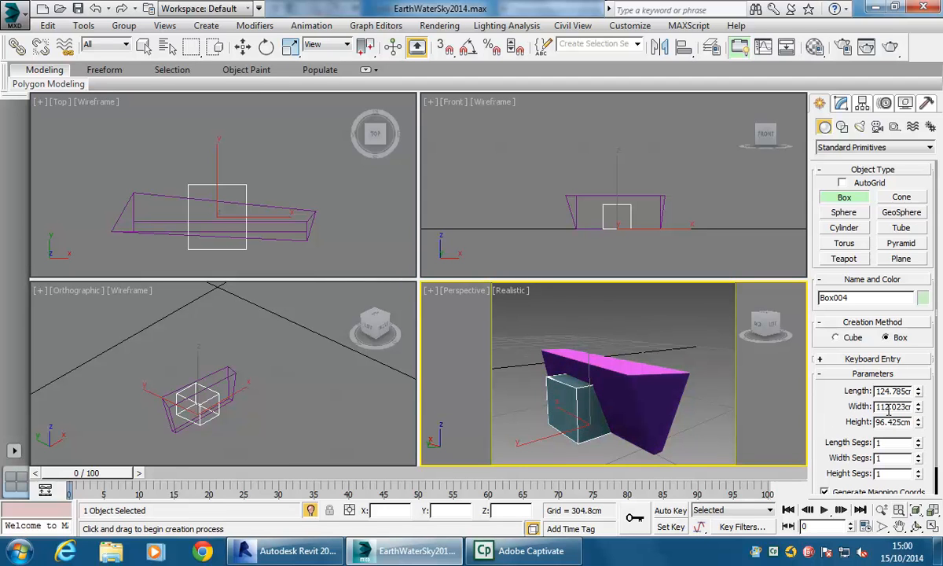
- Resize the new box to about 81 cm wide and 110 cm high
{"action": "scroll", "coordinate": [859, 415], "scroll_direction": "down", "scroll_amount": 1}
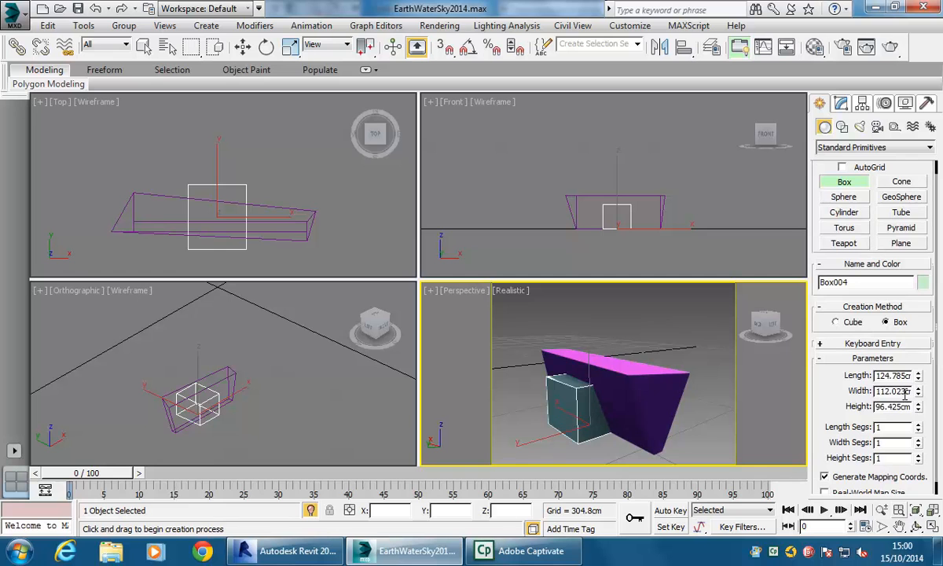
{"action": "left_click_drag", "start_coordinate": [918, 396], "coordinate": [918, 440]}
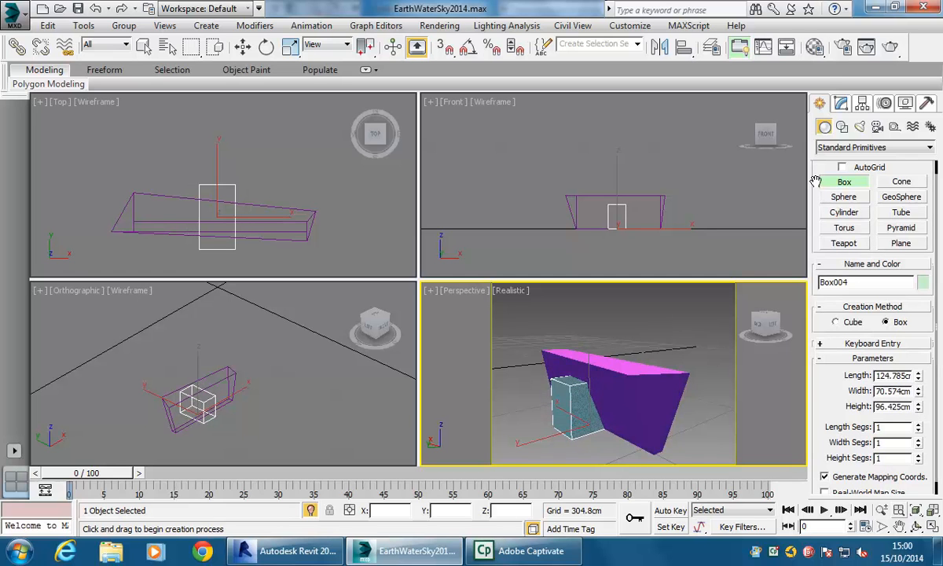
{"action": "left_click", "coordinate": [841, 103]}
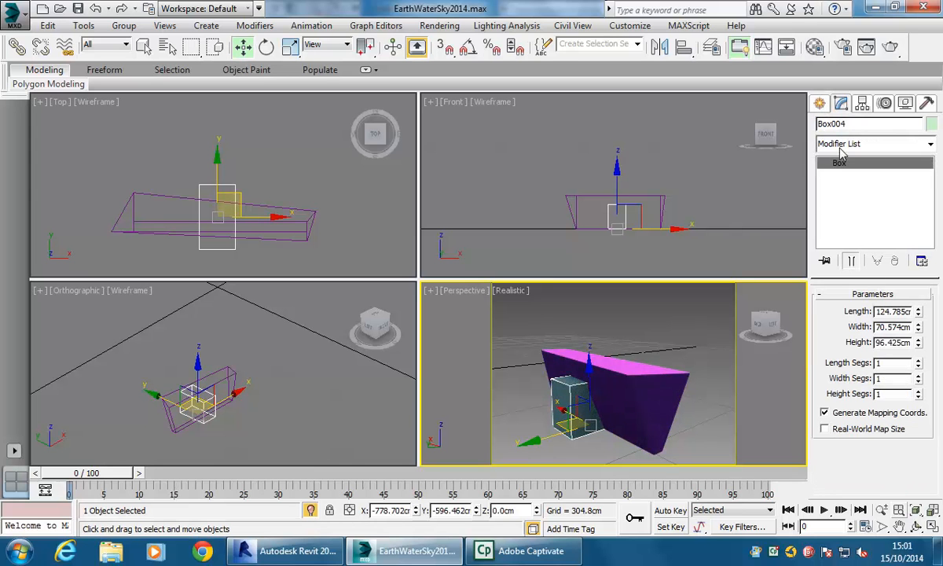
{"action": "left_click", "coordinate": [820, 107]}
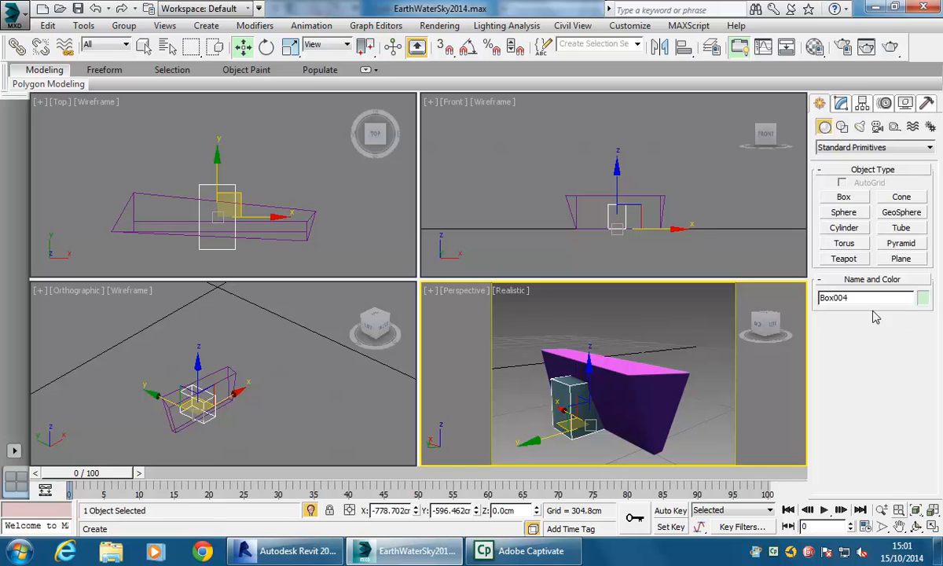
{"action": "left_click", "coordinate": [841, 104]}
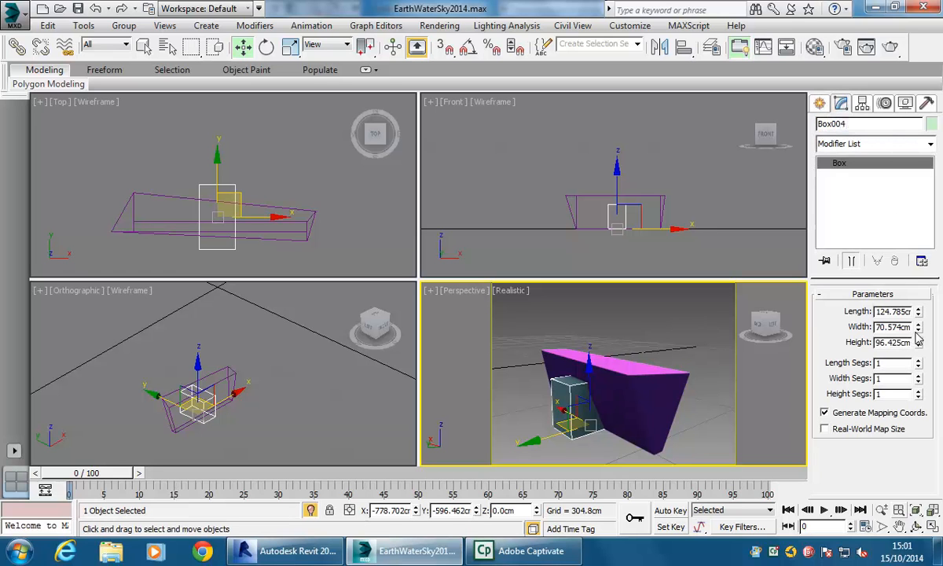
{"action": "mouse_move", "coordinate": [917, 327]}
{"action": "left_mouse_down"}
{"action": "mouse_move", "coordinate": [919, 313]}
{"action": "mouse_move", "coordinate": [919, 330]}
{"action": "left_mouse_up"}
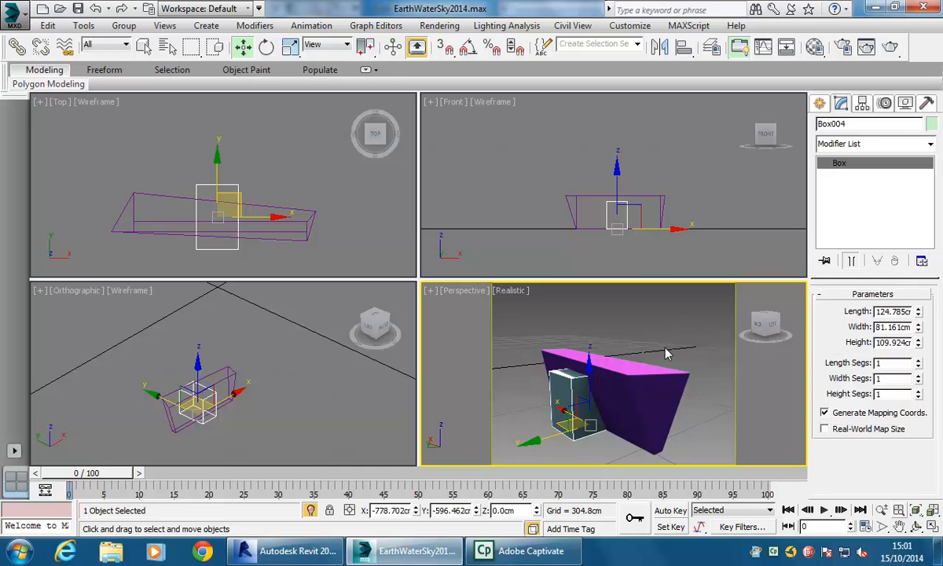
- Select the wall and apply a ProBoolean subtraction, picking the new box to cut a doorway through it
{"action": "middle_click_drag", "start_coordinate": [661, 362], "coordinate": [568, 376], "text": "alt"}
{"action": "left_click", "coordinate": [579, 344]}
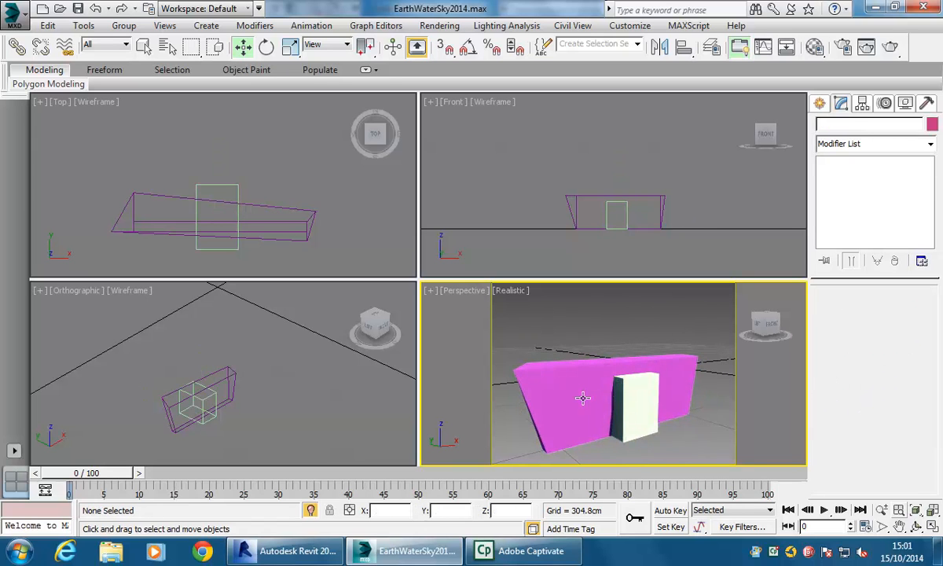
{"action": "left_click", "coordinate": [563, 383]}
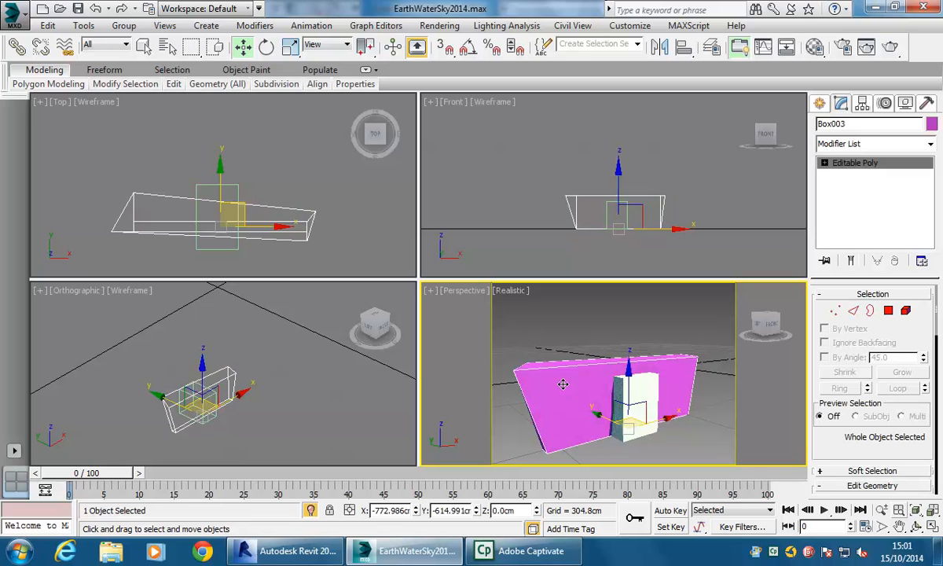
{"action": "left_click", "coordinate": [820, 104]}
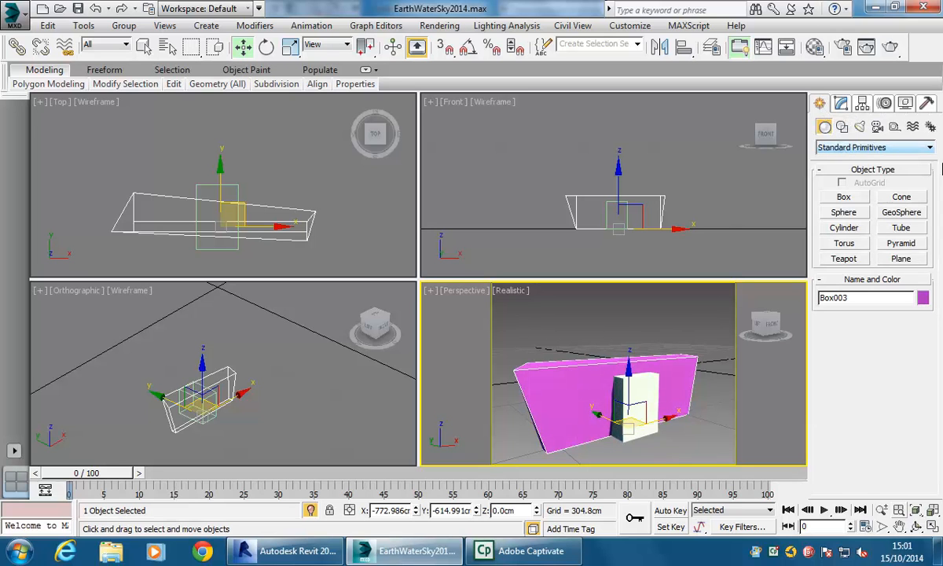
{"action": "left_click", "coordinate": [904, 147]}
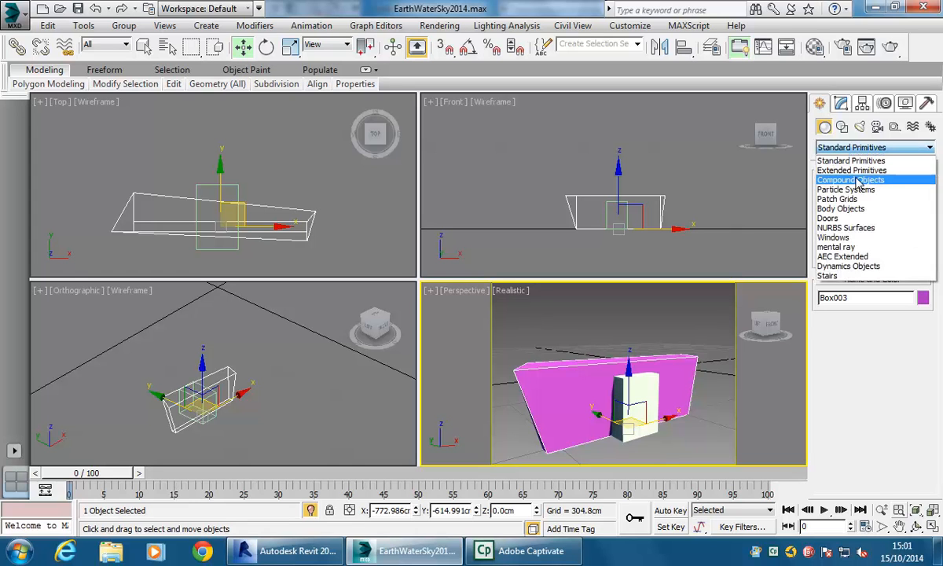
{"action": "left_click", "coordinate": [858, 180]}
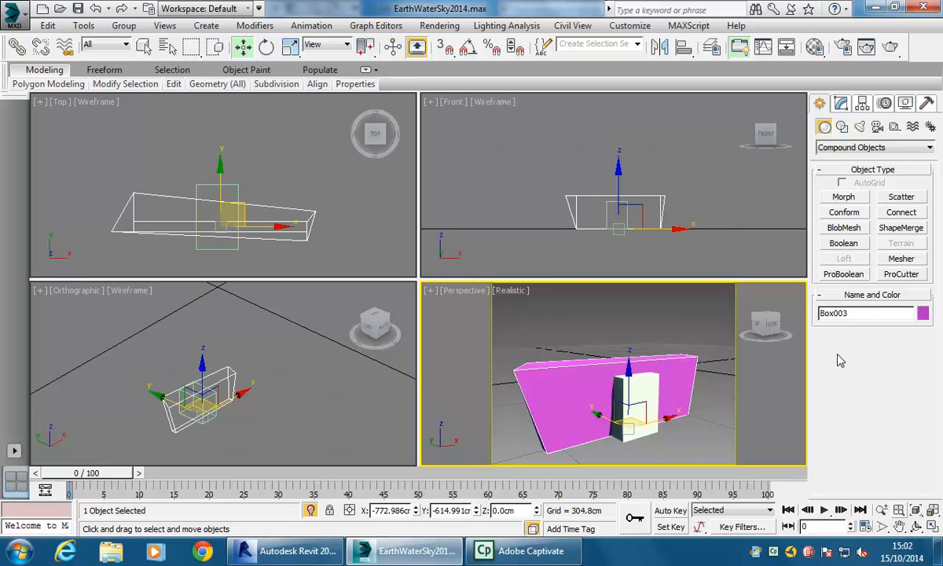
{"action": "left_click", "coordinate": [843, 274]}
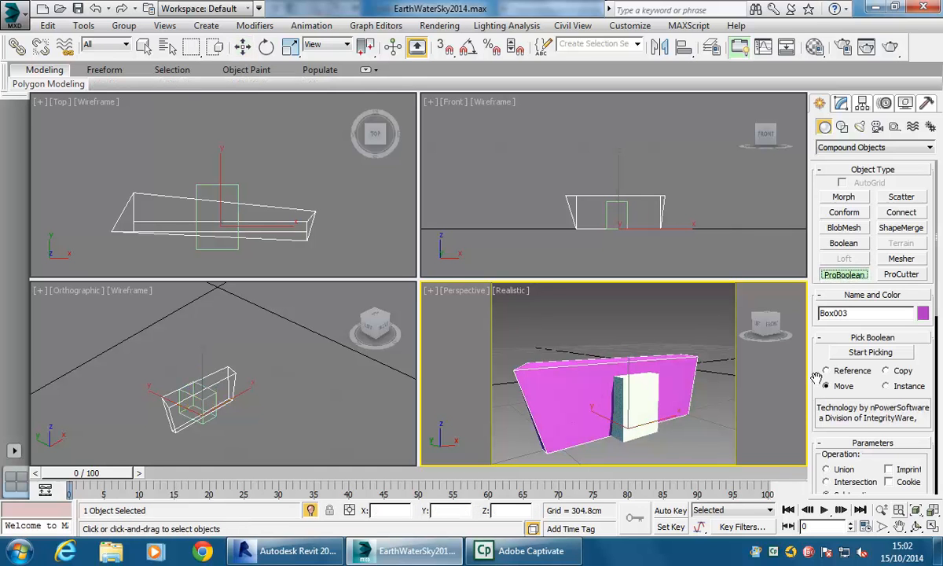
{"action": "scroll", "coordinate": [820, 346], "scroll_direction": "down", "scroll_amount": 5}
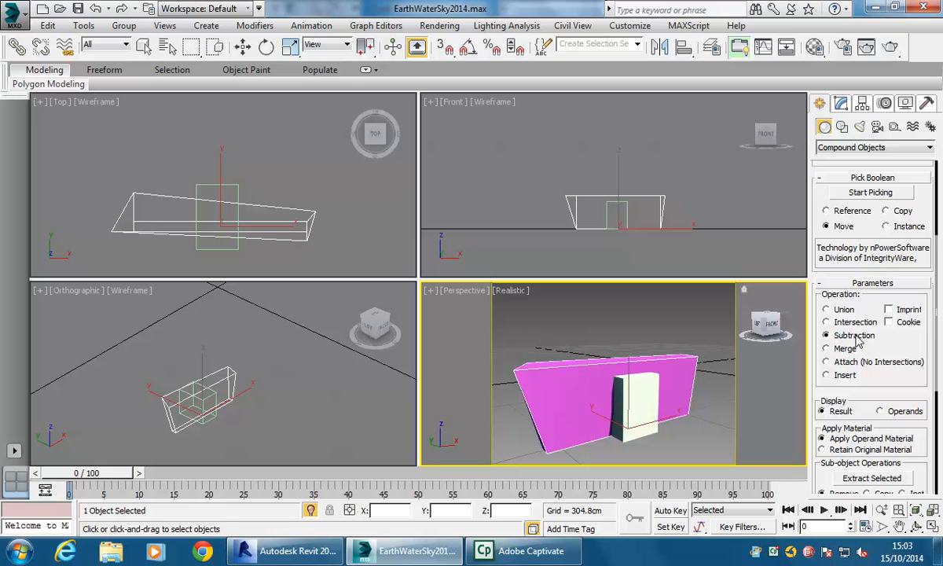
{"action": "left_click_drag", "start_coordinate": [817, 191], "coordinate": [819, 234]}
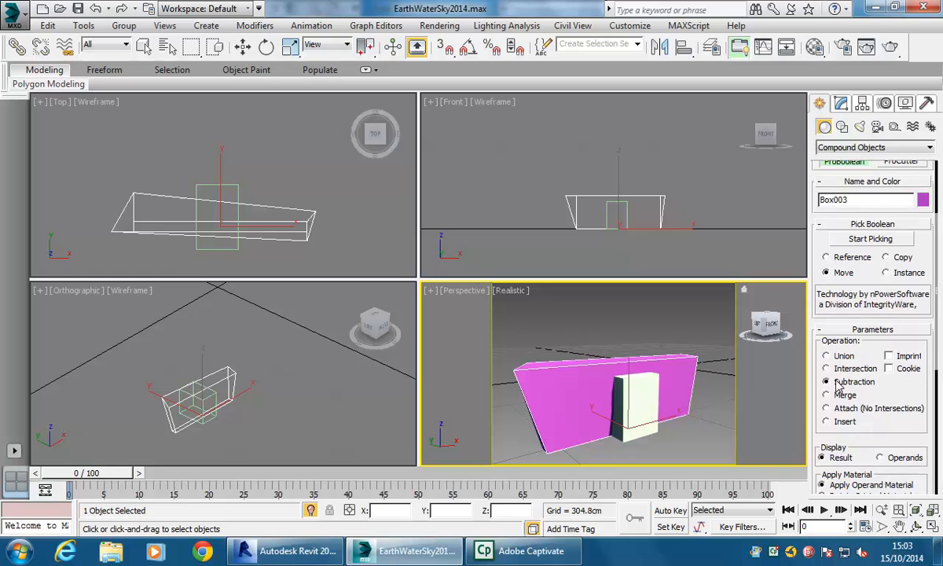
{"action": "left_click", "coordinate": [854, 240]}
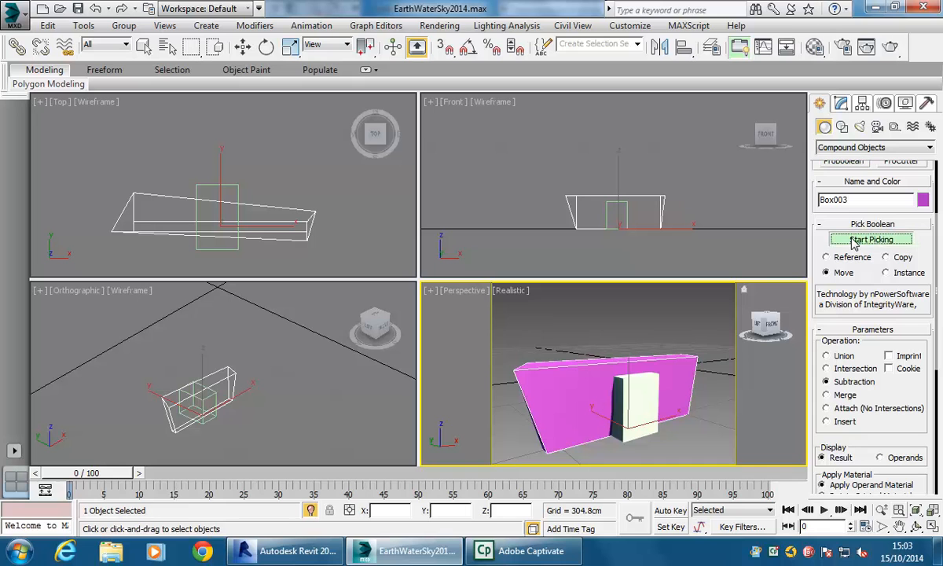
{"action": "left_click", "coordinate": [620, 394]}
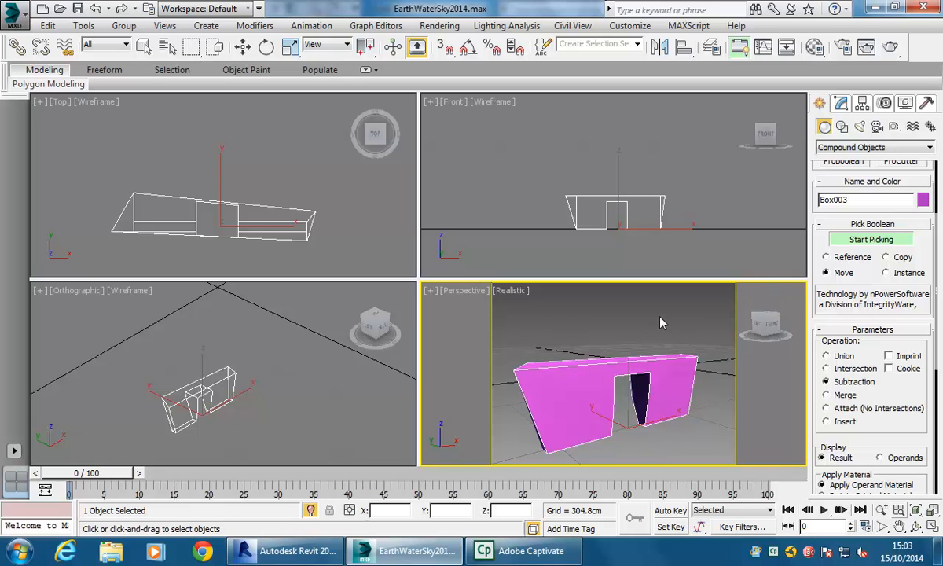
{"action": "key", "text": "w"}
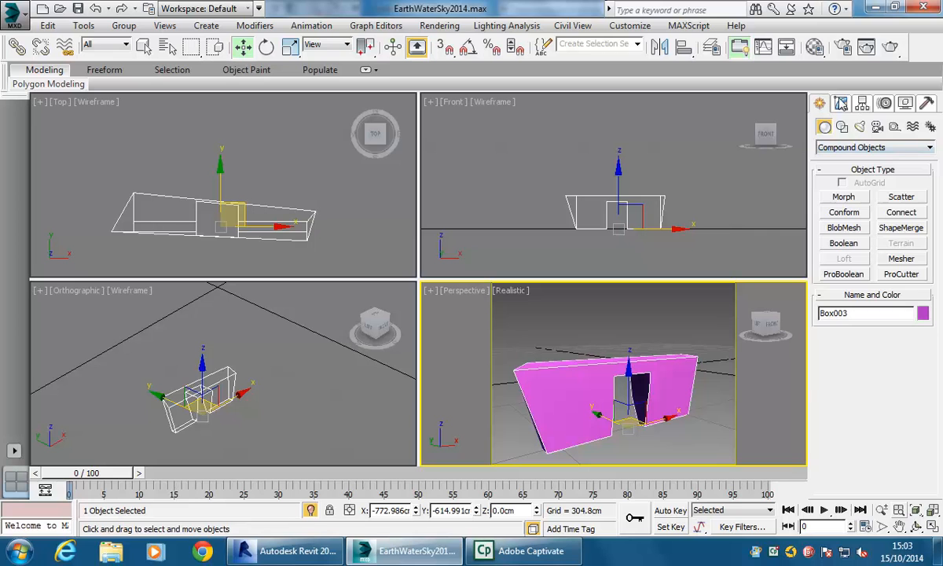
{"action": "left_click", "coordinate": [841, 103]}
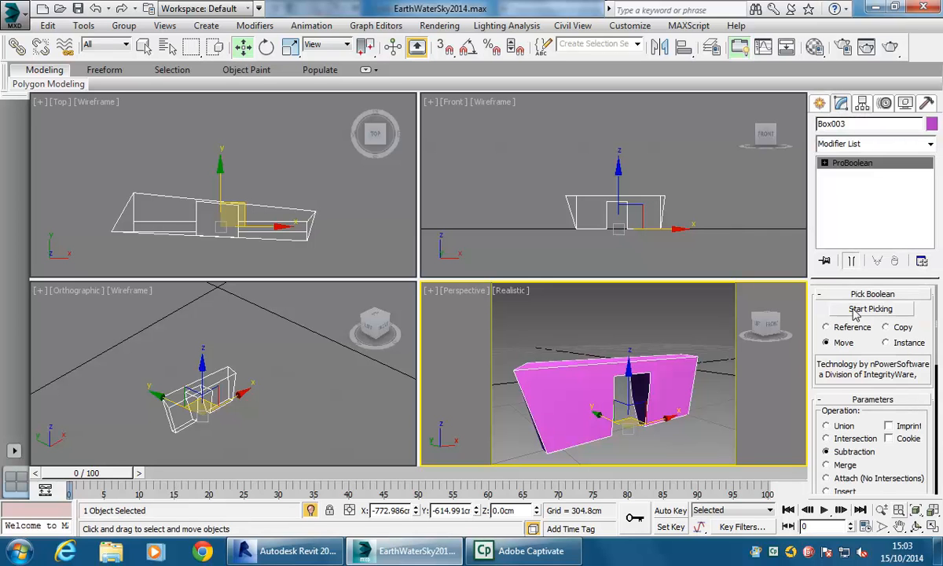
{"action": "left_click", "coordinate": [576, 333]}
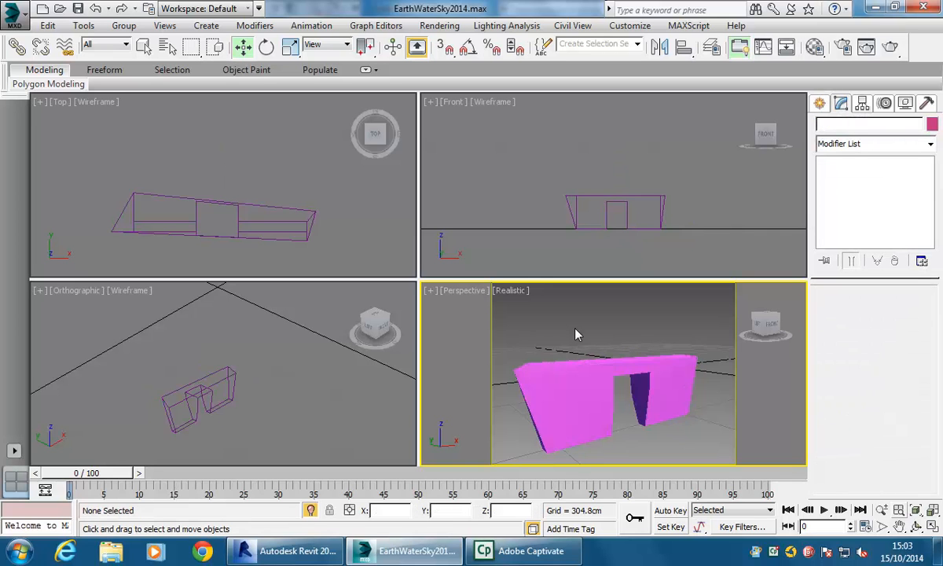
{"action": "left_click", "coordinate": [819, 104]}
{"action": "mouse_move", "coordinate": [576, 344]}
{"action": "middle_mouse_down", "text": "alt"}
{"action": "mouse_move", "coordinate": [575, 395]}
{"action": "mouse_move", "coordinate": [574, 338]}
{"action": "middle_mouse_up", "text": "alt"}
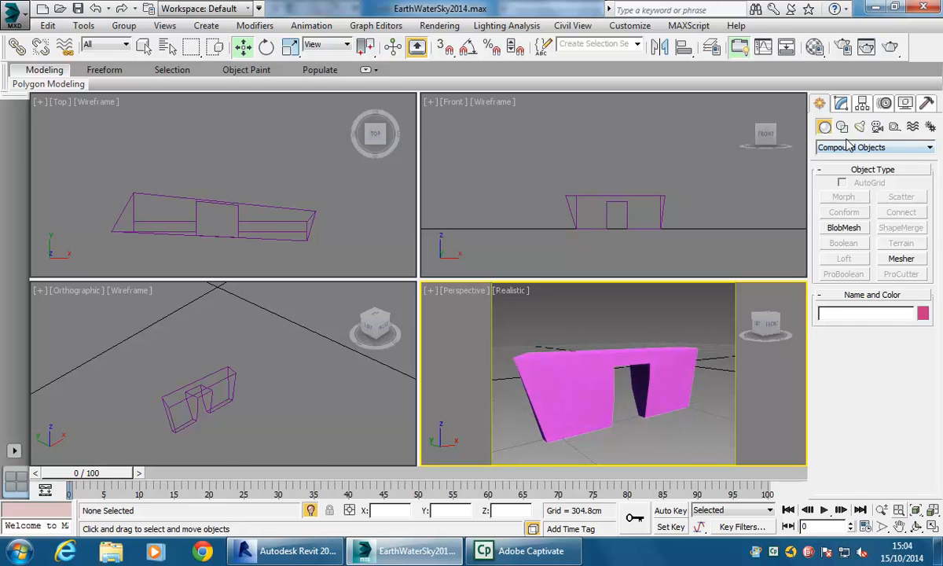
- Create another box about 38 cm long, 145 cm wide and 69 cm high over the wall's left end
{"action": "left_click", "coordinate": [872, 147]}
{"action": "left_click", "coordinate": [849, 160]}
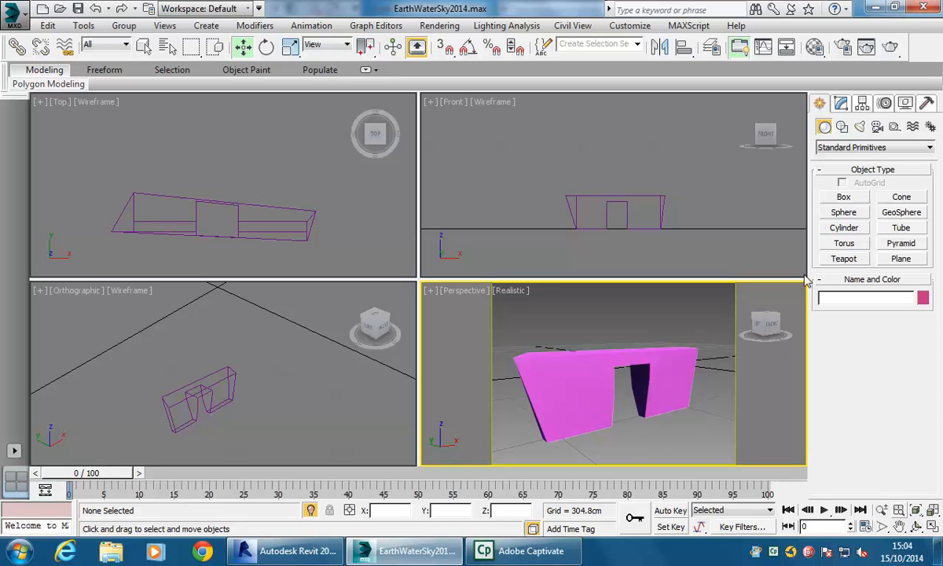
{"action": "left_click", "coordinate": [843, 197]}
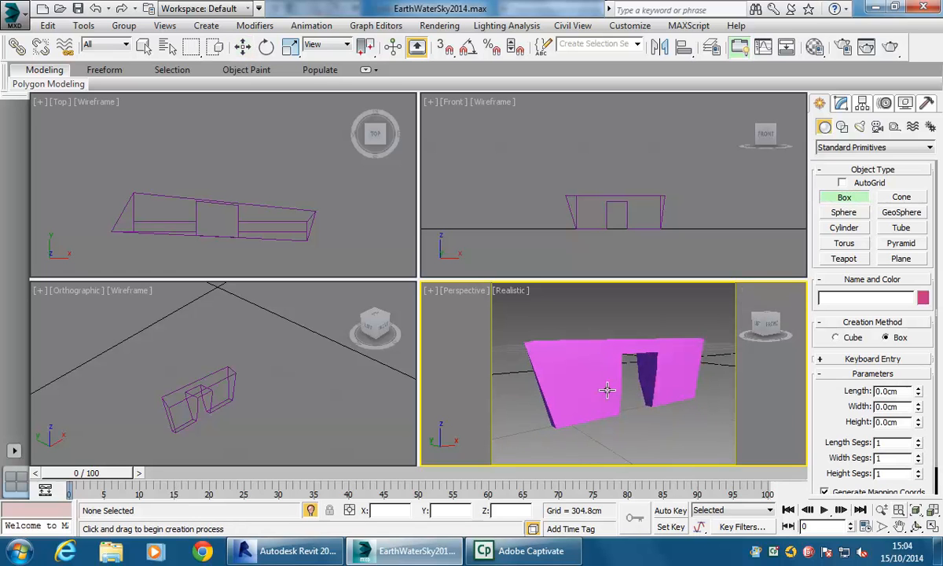
{"action": "left_click", "coordinate": [192, 429]}
{"action": "scroll", "coordinate": [197, 414], "scroll_direction": "up", "scroll_amount": 4}
{"action": "scroll", "coordinate": [173, 416], "scroll_direction": "up", "scroll_amount": 2}
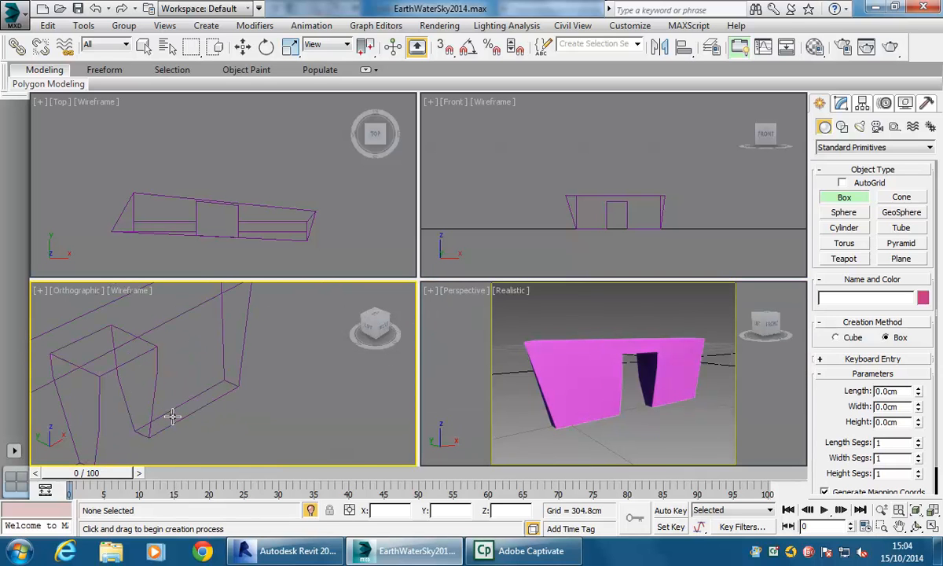
{"action": "left_click", "coordinate": [192, 228]}
{"action": "scroll", "coordinate": [165, 201], "scroll_direction": "up", "scroll_amount": 3}
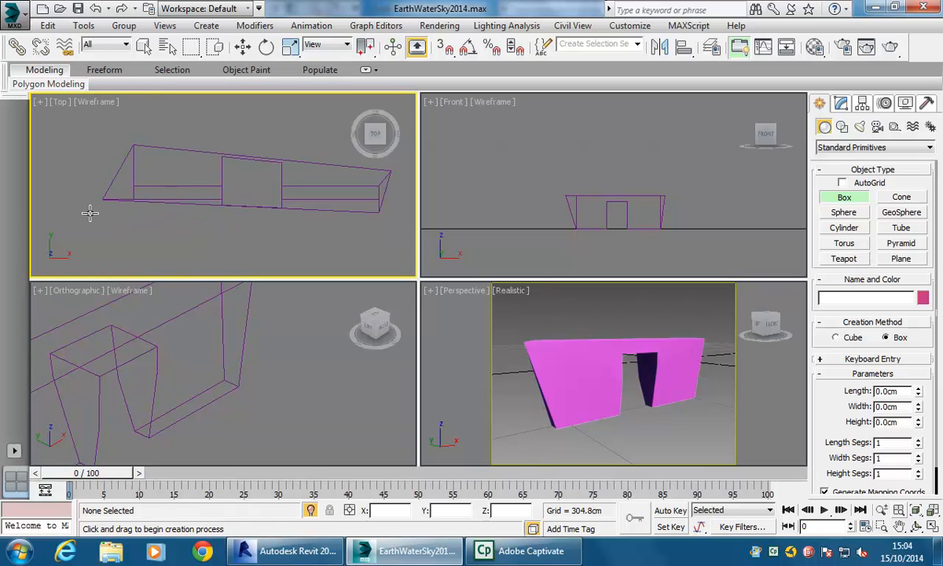
{"action": "left_click_drag", "start_coordinate": [89, 220], "coordinate": [196, 191]}
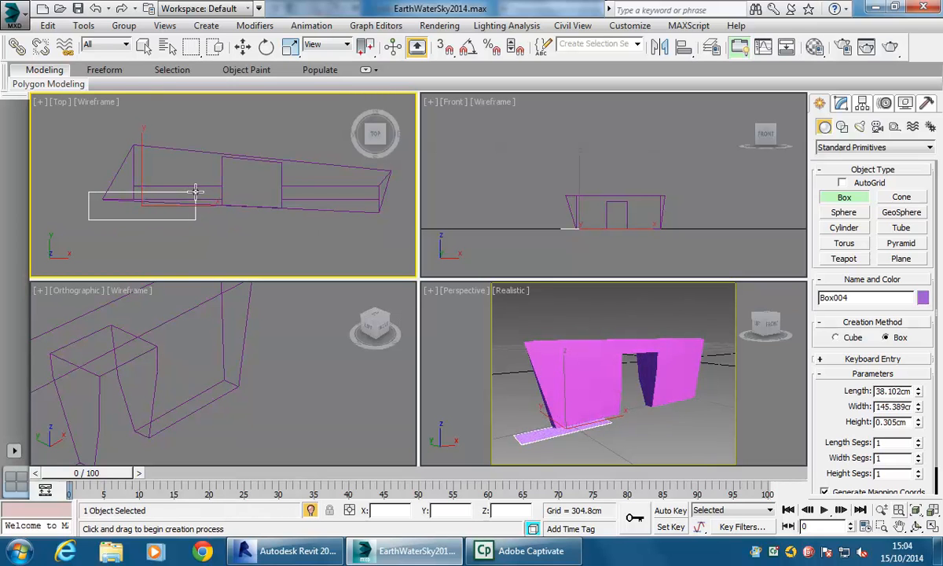
{"action": "right_click", "coordinate": [523, 358]}
{"action": "scroll", "coordinate": [545, 397], "scroll_direction": "up", "scroll_amount": 1}
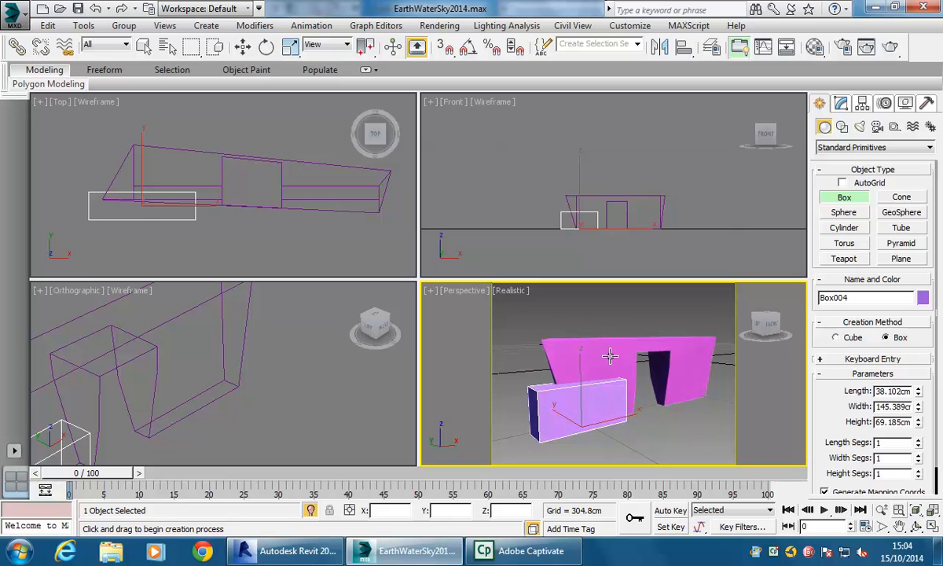
{"action": "key", "text": "w"}
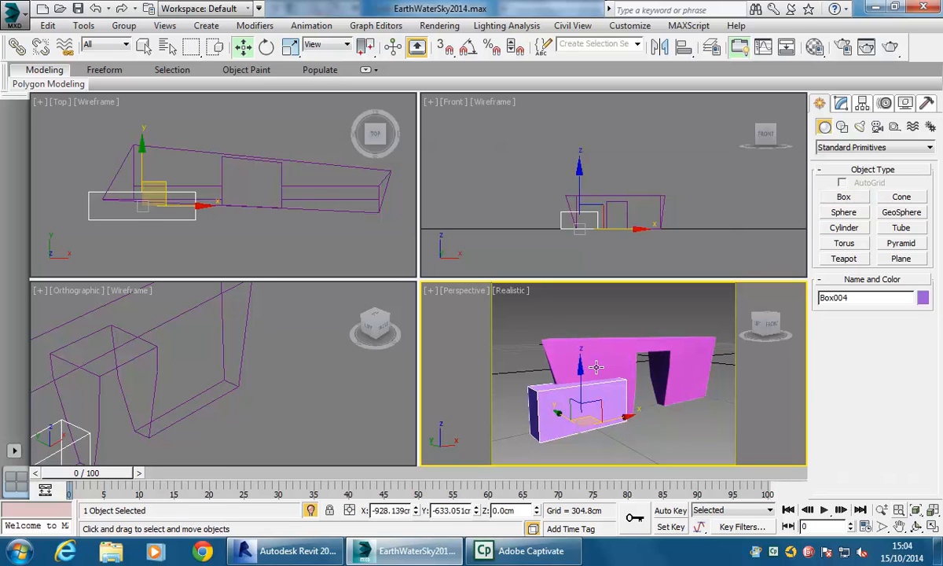
- Select the wall and apply a ProBoolean union, picking the box at its left end to merge it into the wall
{"action": "left_click", "coordinate": [609, 353]}
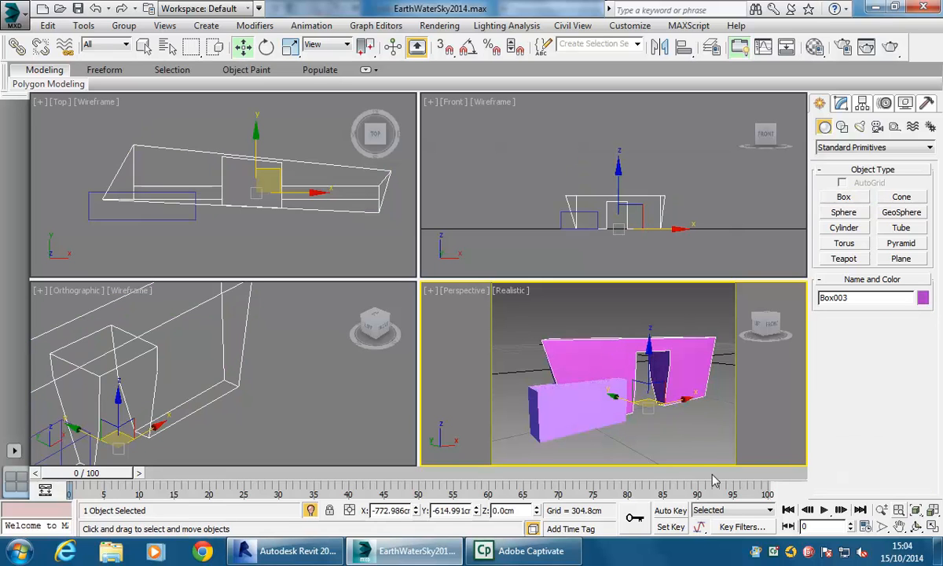
{"action": "left_click", "coordinate": [843, 104]}
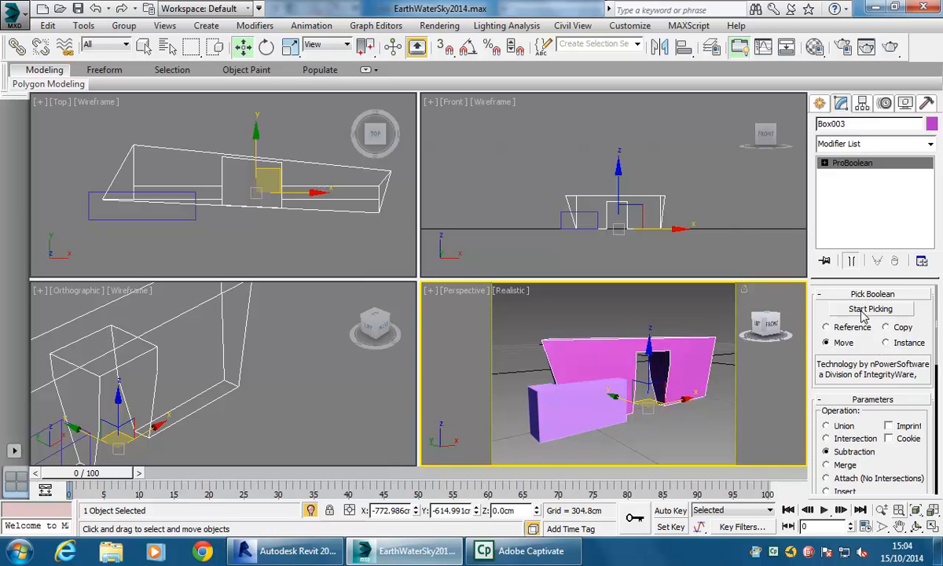
{"action": "left_click", "coordinate": [836, 429]}
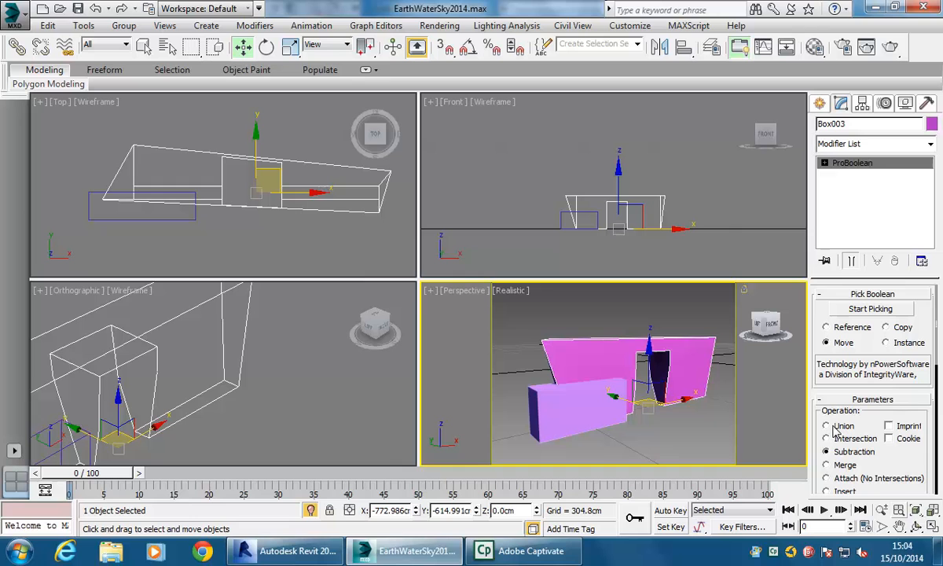
{"action": "left_click", "coordinate": [870, 309]}
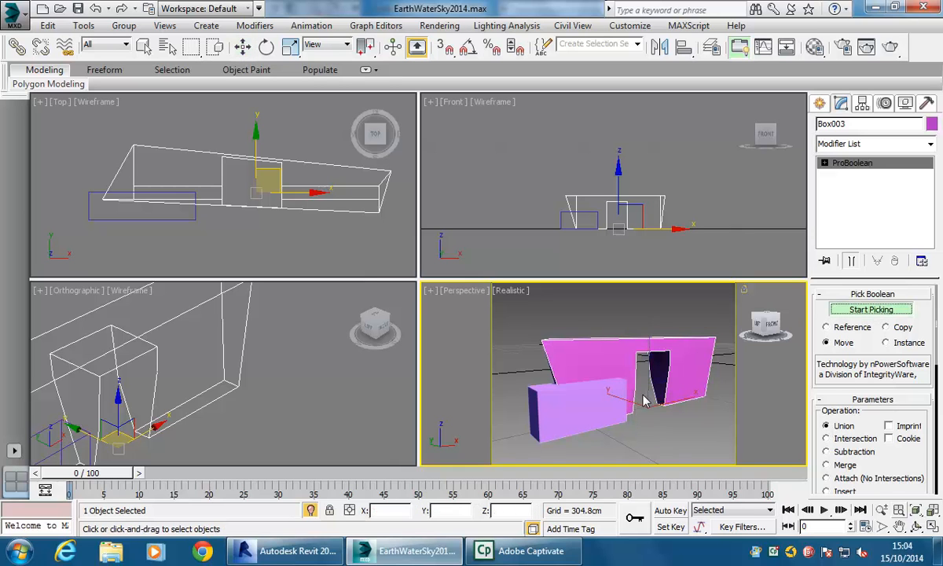
{"action": "left_click", "coordinate": [547, 403]}
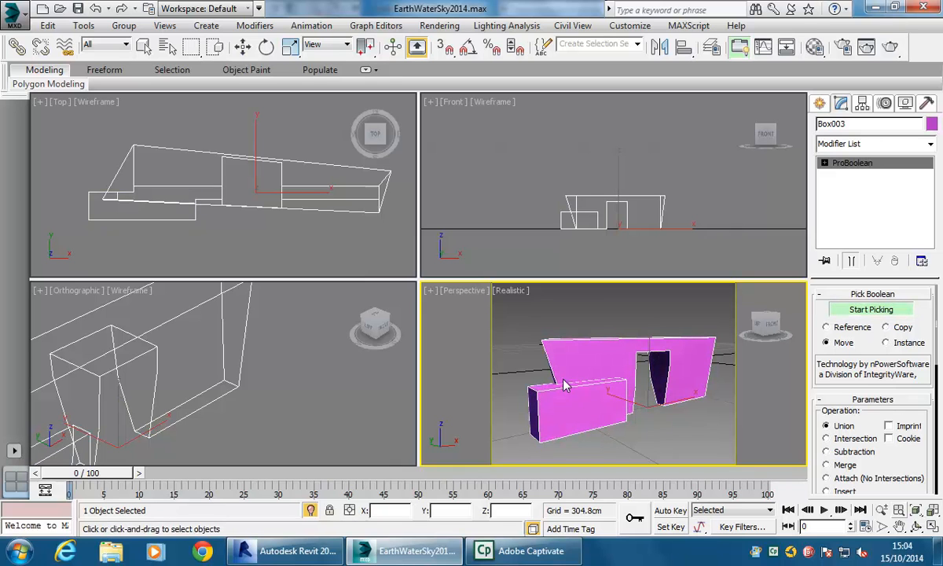
- Create a large box about 144 cm long, 344 cm wide and 245 cm high over the wall's right end
{"action": "middle_click_drag", "start_coordinate": [224, 390], "coordinate": [278, 368]}
{"action": "middle_click_drag", "start_coordinate": [179, 386], "coordinate": [176, 358]}
{"action": "middle_click_drag", "start_coordinate": [124, 396], "coordinate": [161, 380]}
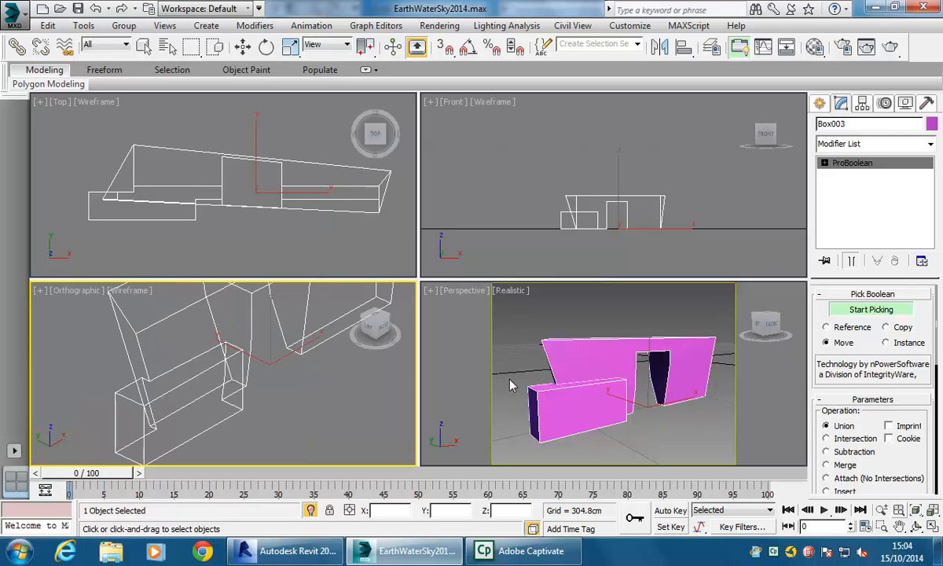
{"action": "middle_click_drag", "start_coordinate": [308, 412], "coordinate": [269, 422]}
{"action": "scroll", "coordinate": [293, 421], "scroll_direction": "down", "scroll_amount": 3}
{"action": "key", "text": "w"}
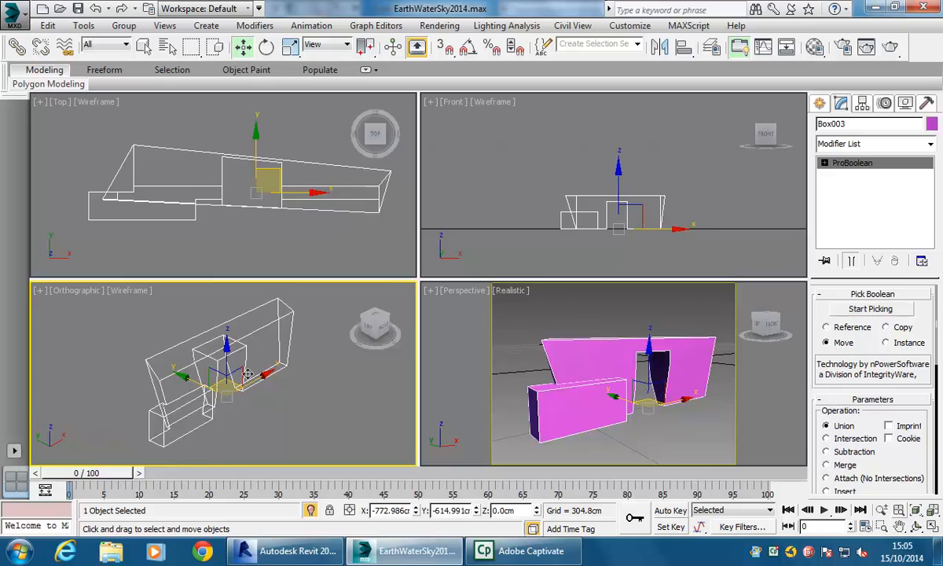
{"action": "left_click", "coordinate": [271, 397]}
{"action": "scroll", "coordinate": [278, 405], "scroll_direction": "up", "scroll_amount": 2}
{"action": "scroll", "coordinate": [228, 414], "scroll_direction": "down", "scroll_amount": 3}
{"action": "left_click", "coordinate": [819, 103]}
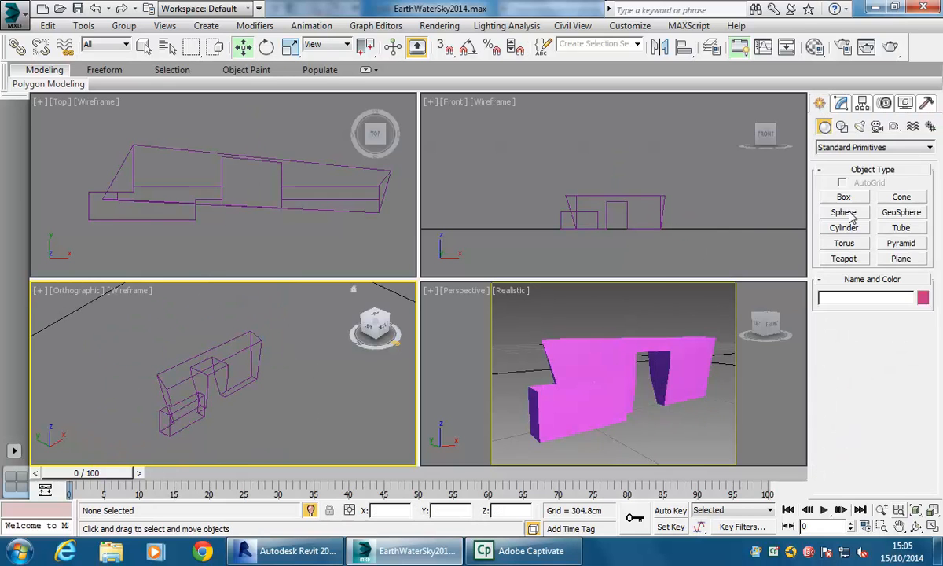
{"action": "left_click", "coordinate": [843, 197]}
{"action": "mouse_move", "coordinate": [206, 414]}
{"action": "middle_mouse_down", "text": "alt"}
{"action": "mouse_move", "coordinate": [246, 383]}
{"action": "mouse_move", "coordinate": [219, 403]}
{"action": "middle_mouse_up", "text": "alt"}
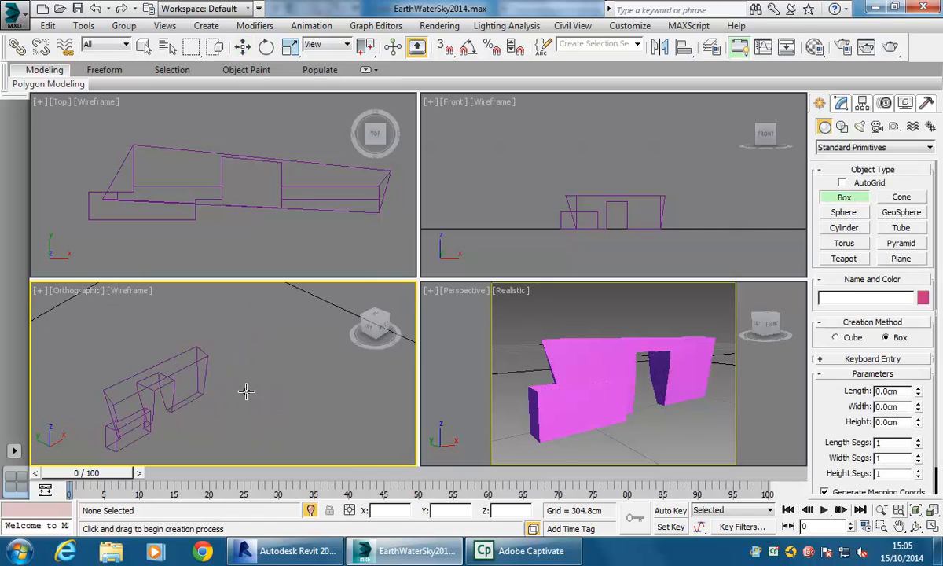
{"action": "left_click_drag", "start_coordinate": [237, 353], "coordinate": [192, 417]}
{"action": "left_click", "coordinate": [200, 310]}
{"action": "right_click", "coordinate": [565, 330]}
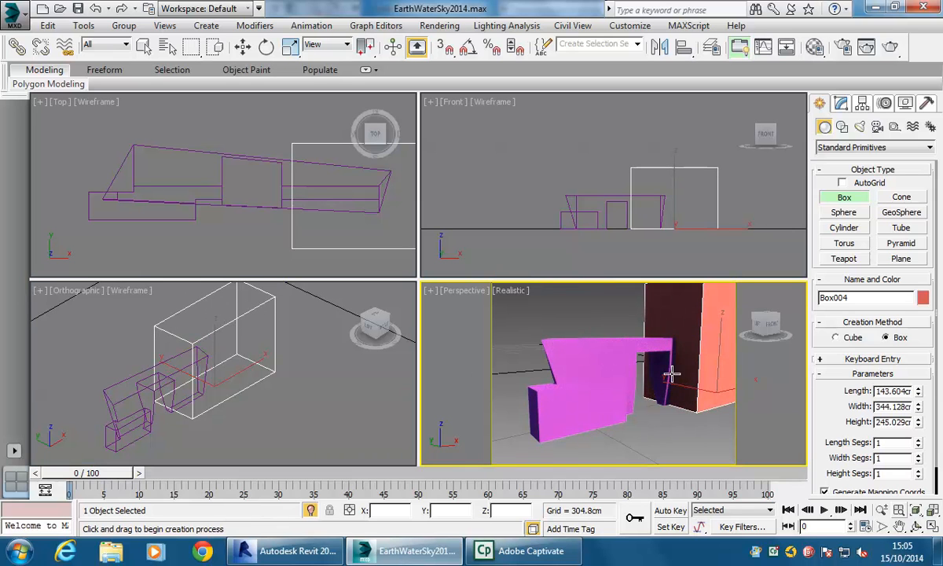
- Try a ProBoolean intersection of the wall with the large box, then undo it
{"action": "key", "text": "w"}
{"action": "left_click", "coordinate": [610, 393]}
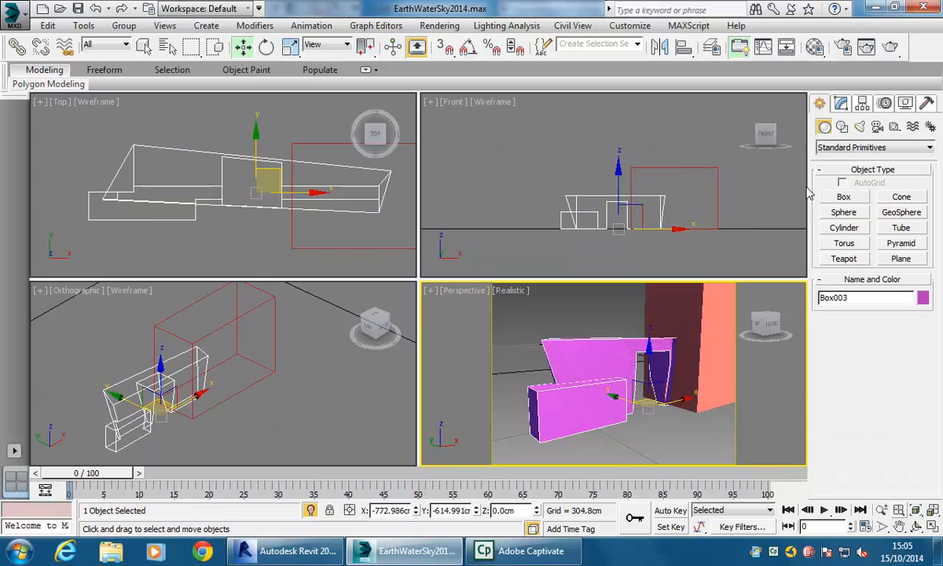
{"action": "left_click", "coordinate": [842, 104]}
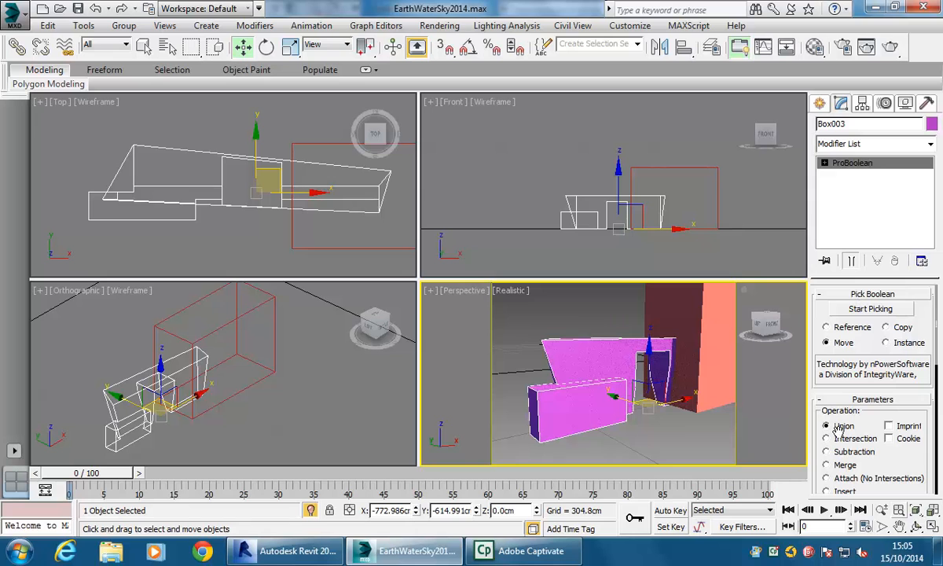
{"action": "left_click", "coordinate": [871, 309]}
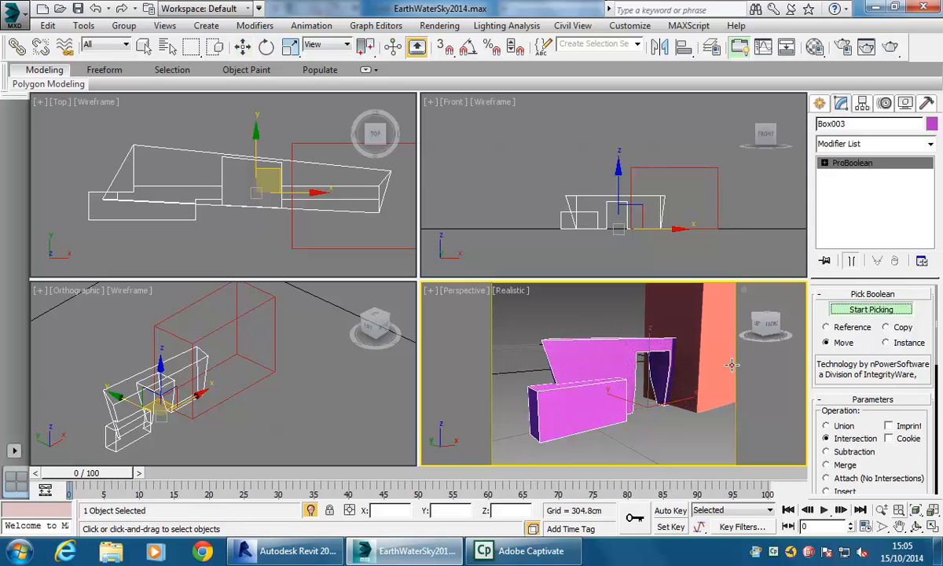
{"action": "left_click", "coordinate": [701, 314]}
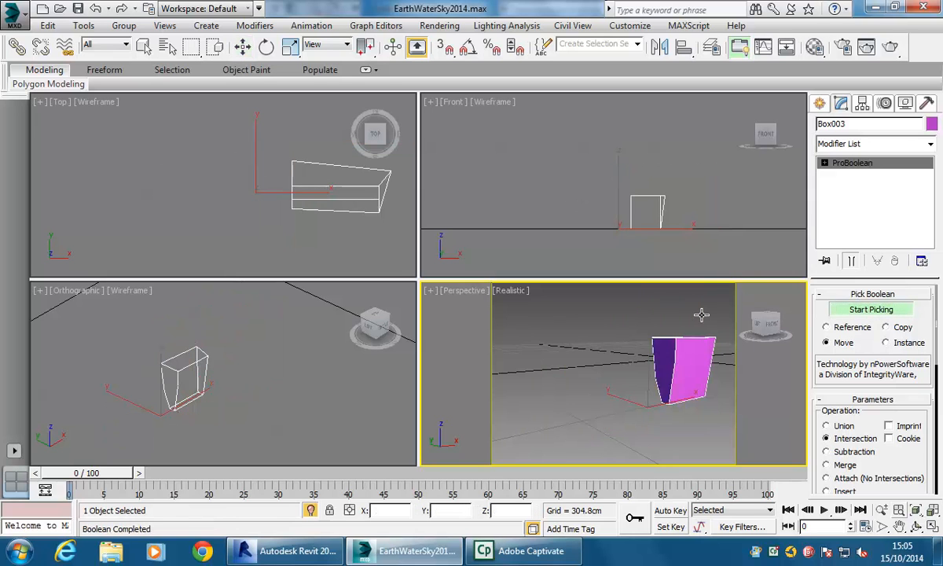
{"action": "right_click", "coordinate": [665, 395]}
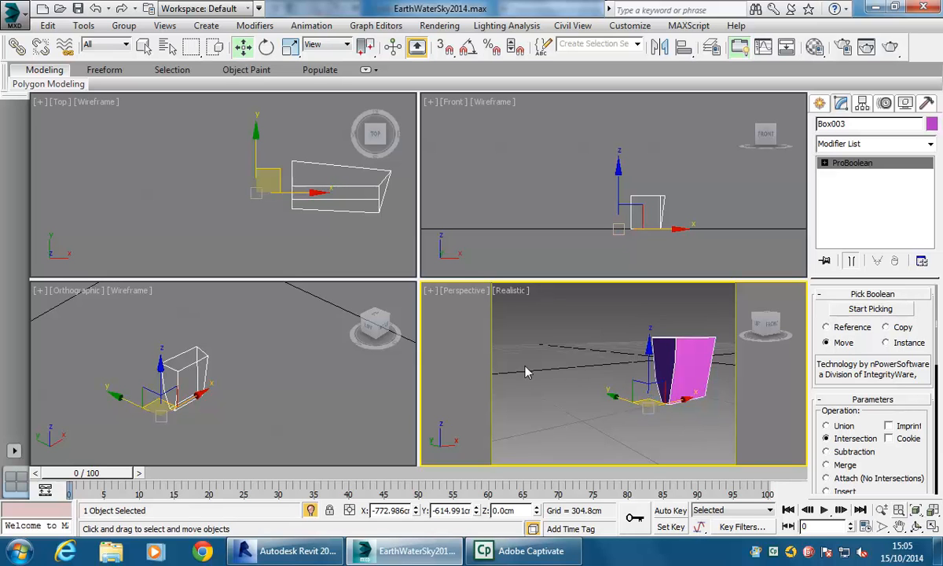
{"action": "left_click", "coordinate": [95, 8]}
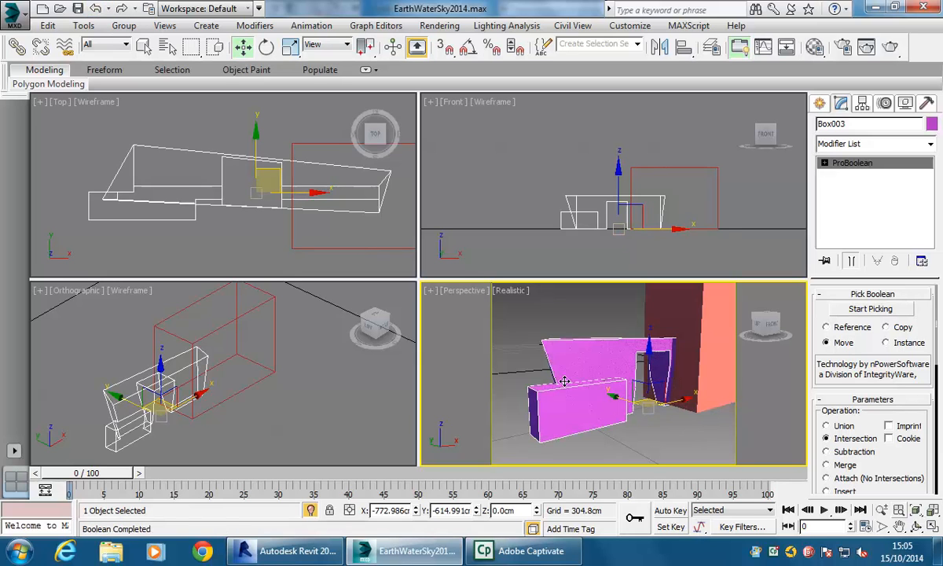
- Delete the large box and reselect the wall
{"action": "left_click", "coordinate": [678, 307]}
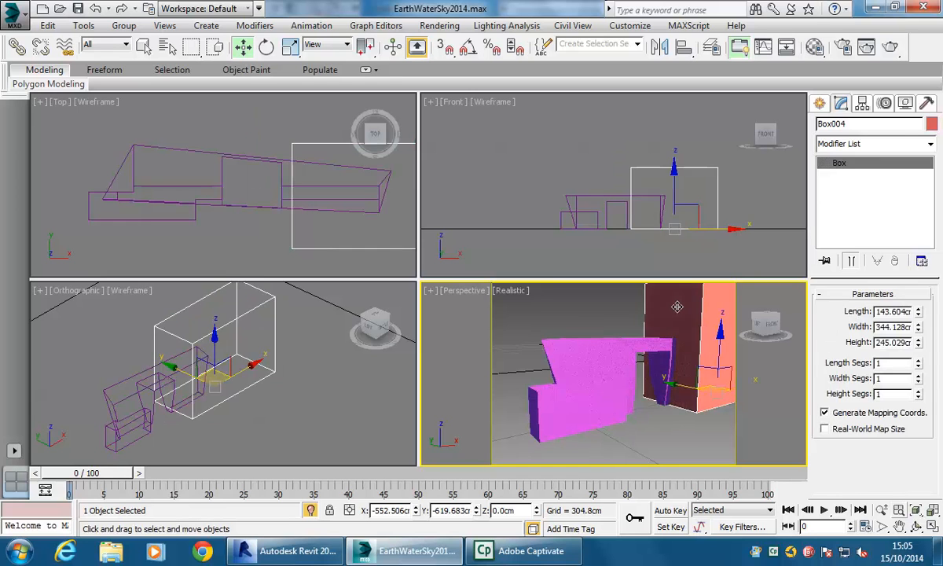
{"action": "key", "text": "Delete"}
{"action": "left_click", "coordinate": [605, 346]}
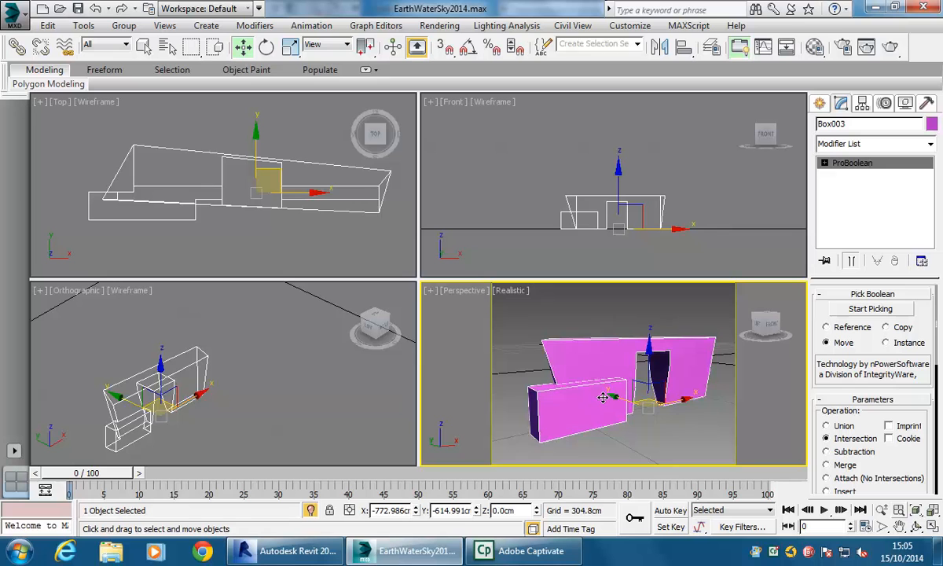
- With AutoGrid on, create a box about 34 cm long, 74 cm wide and 10 cm high on the wall's front face
{"action": "scroll", "coordinate": [602, 397], "scroll_direction": "up", "scroll_amount": 5}
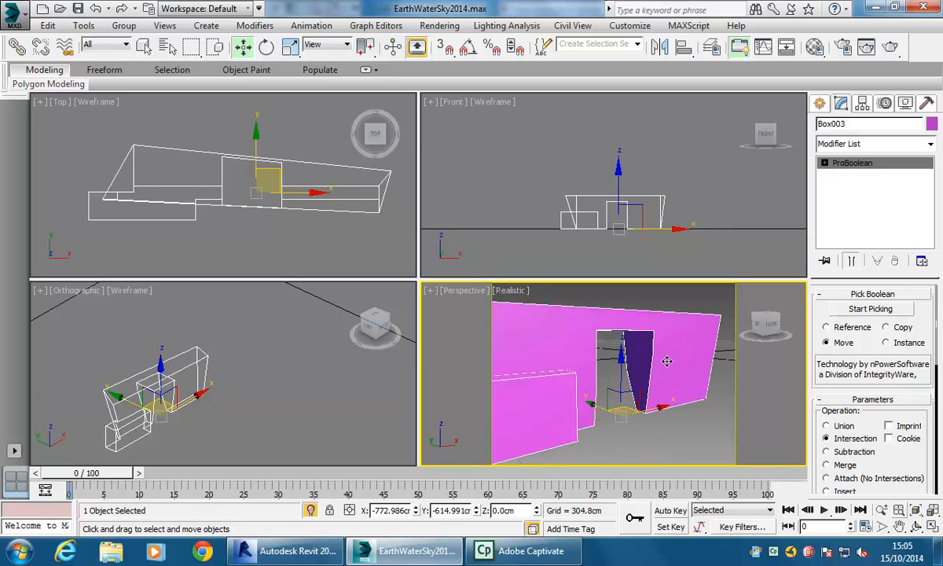
{"action": "middle_click_drag", "start_coordinate": [567, 346], "coordinate": [625, 364]}
{"action": "scroll", "coordinate": [563, 368], "scroll_direction": "up", "scroll_amount": 1}
{"action": "scroll", "coordinate": [562, 367], "scroll_direction": "down", "scroll_amount": 1}
{"action": "scroll", "coordinate": [562, 368], "scroll_direction": "up", "scroll_amount": 1}
{"action": "scroll", "coordinate": [562, 367], "scroll_direction": "down", "scroll_amount": 1}
{"action": "mouse_move", "coordinate": [562, 368]}
{"action": "middle_mouse_down"}
{"action": "mouse_move", "coordinate": [565, 378]}
{"action": "mouse_move", "coordinate": [574, 370]}
{"action": "middle_mouse_up"}
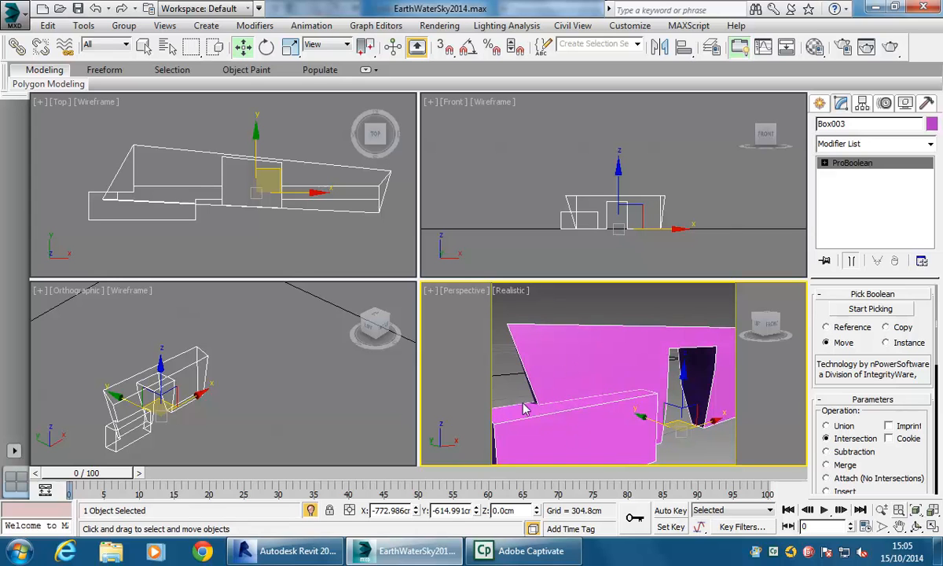
{"action": "middle_click_drag", "start_coordinate": [539, 414], "coordinate": [543, 414]}
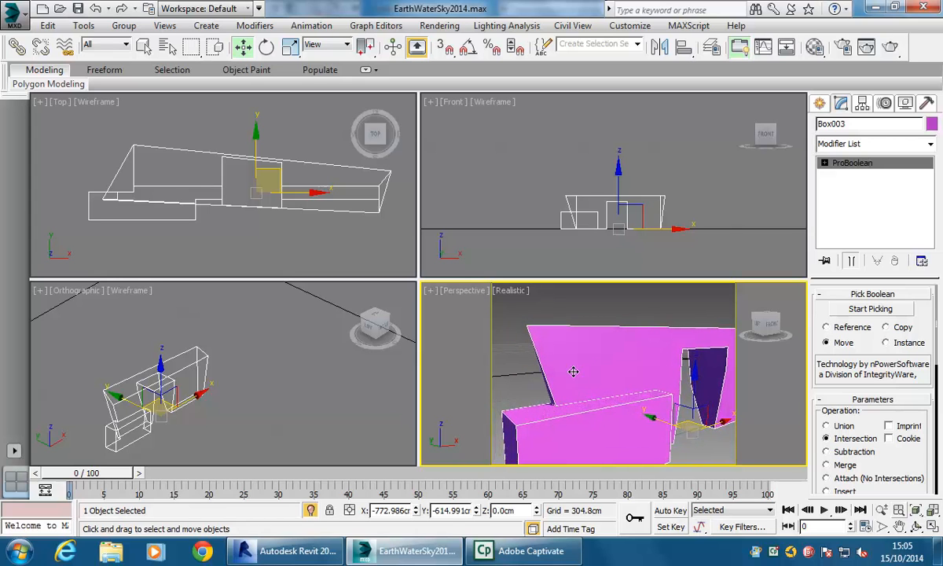
{"action": "left_click", "coordinate": [819, 104]}
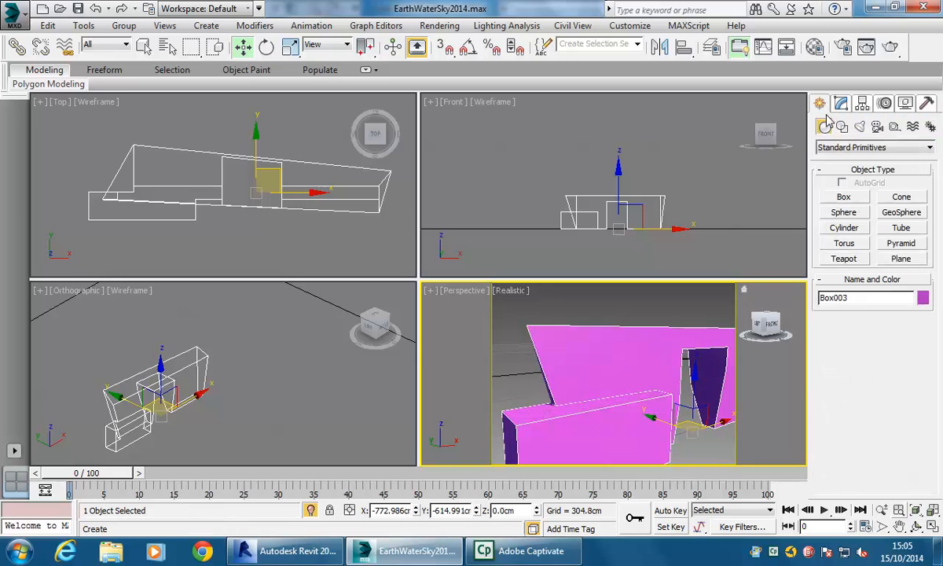
{"action": "left_click", "coordinate": [843, 197]}
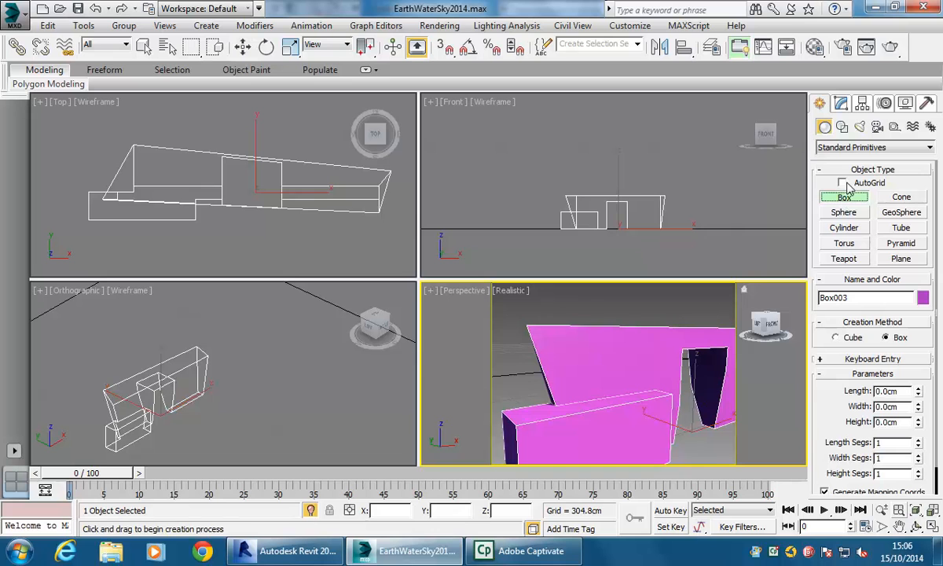
{"action": "left_click", "coordinate": [842, 183]}
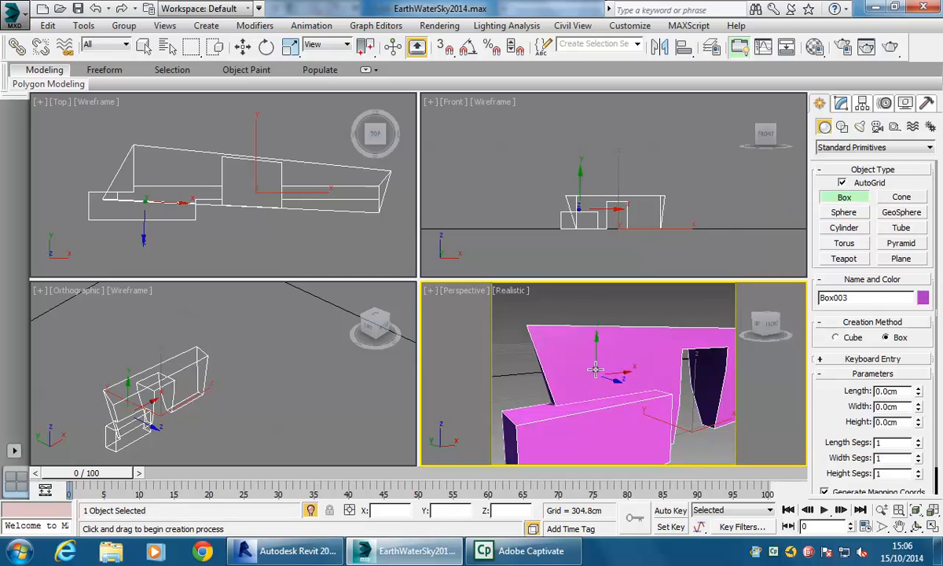
{"action": "left_click_drag", "start_coordinate": [602, 364], "coordinate": [646, 381]}
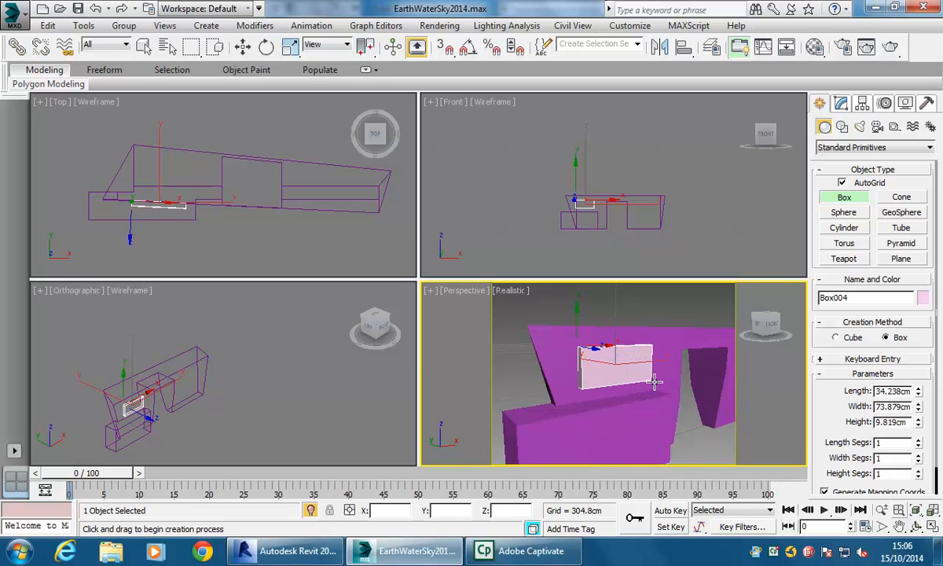
{"action": "left_click", "coordinate": [656, 385]}
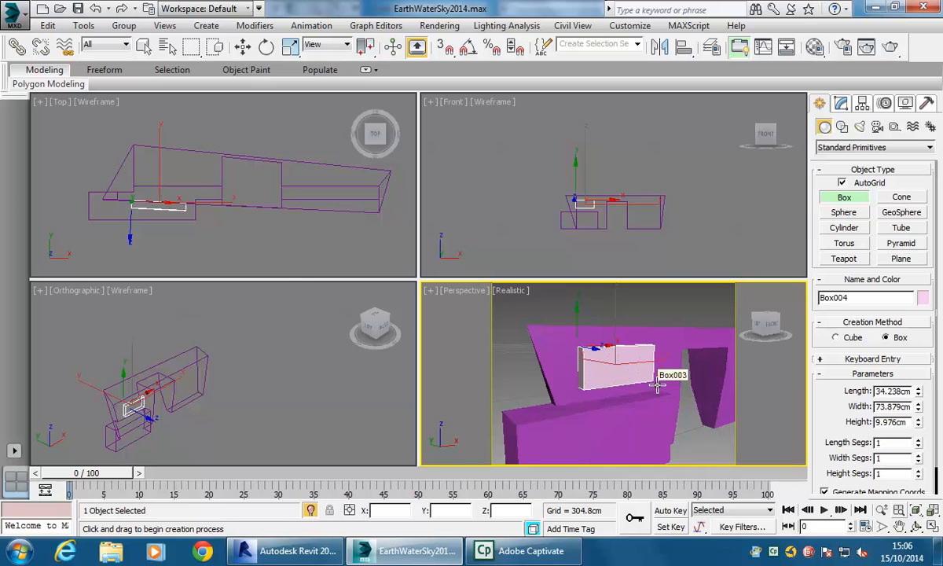
- Add a small box about 20 cm long, 21 cm wide and 6 cm high on the wall face beside the doorway
{"action": "middle_click_drag", "start_coordinate": [672, 392], "coordinate": [595, 391]}
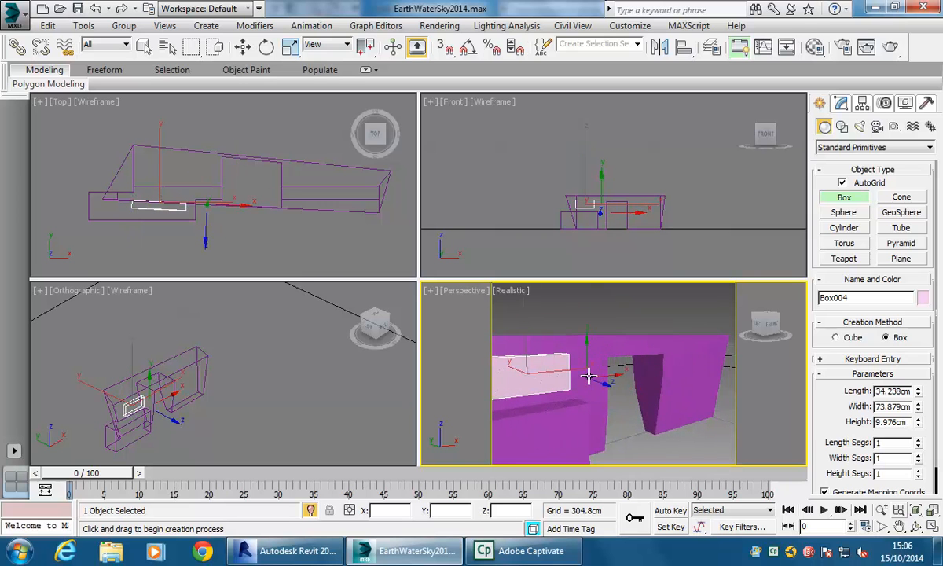
{"action": "left_click_drag", "start_coordinate": [581, 351], "coordinate": [598, 366]}
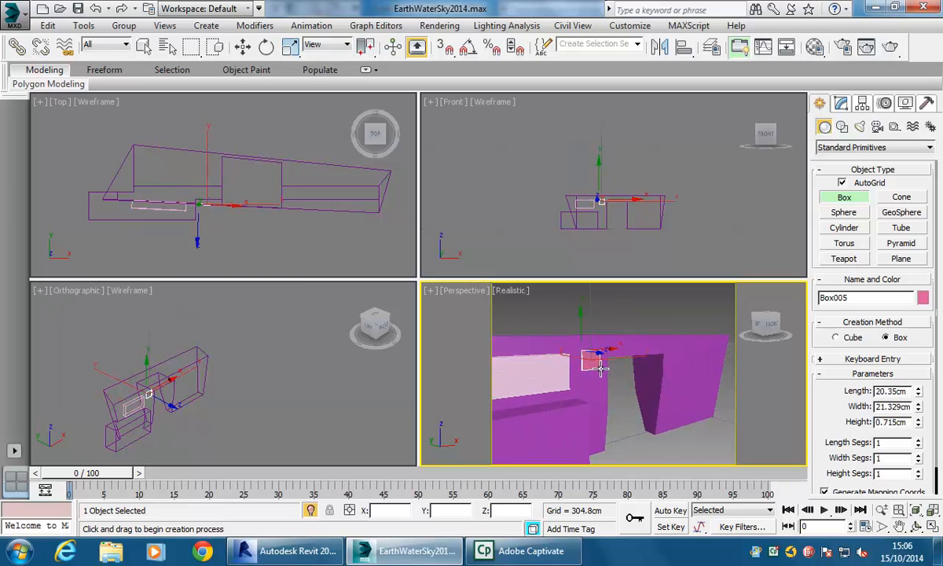
{"action": "left_click", "coordinate": [602, 380]}
{"action": "middle_click_drag", "start_coordinate": [596, 385], "coordinate": [593, 396], "text": "alt"}
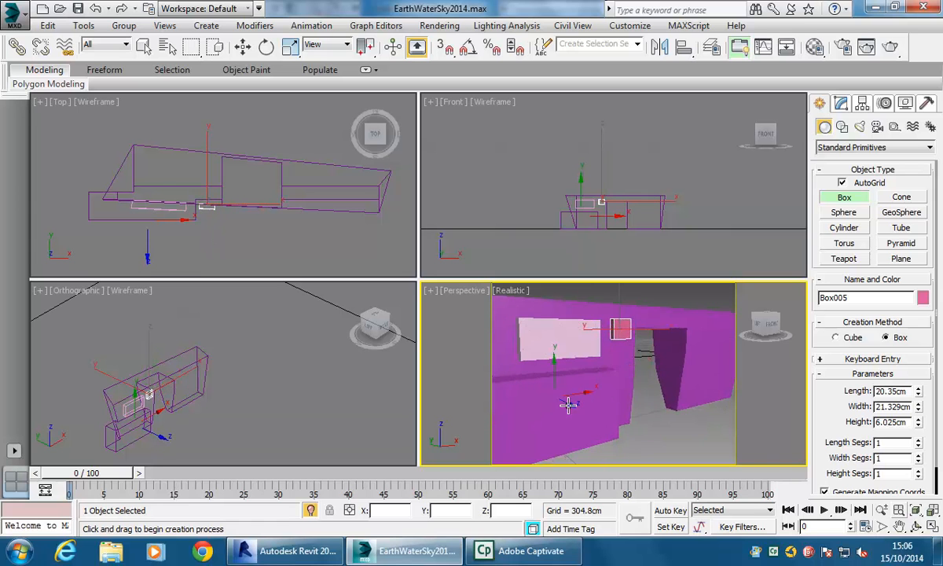
- Add two more boxes on the wall's lower front face, one about 46 cm long, 23 cm wide and 7 cm high
{"action": "left_click_drag", "start_coordinate": [557, 397], "coordinate": [597, 417]}
{"action": "left_click", "coordinate": [602, 422]}
{"action": "middle_click_drag", "start_coordinate": [567, 399], "coordinate": [604, 385]}
{"action": "left_click_drag", "start_coordinate": [582, 376], "coordinate": [555, 439]}
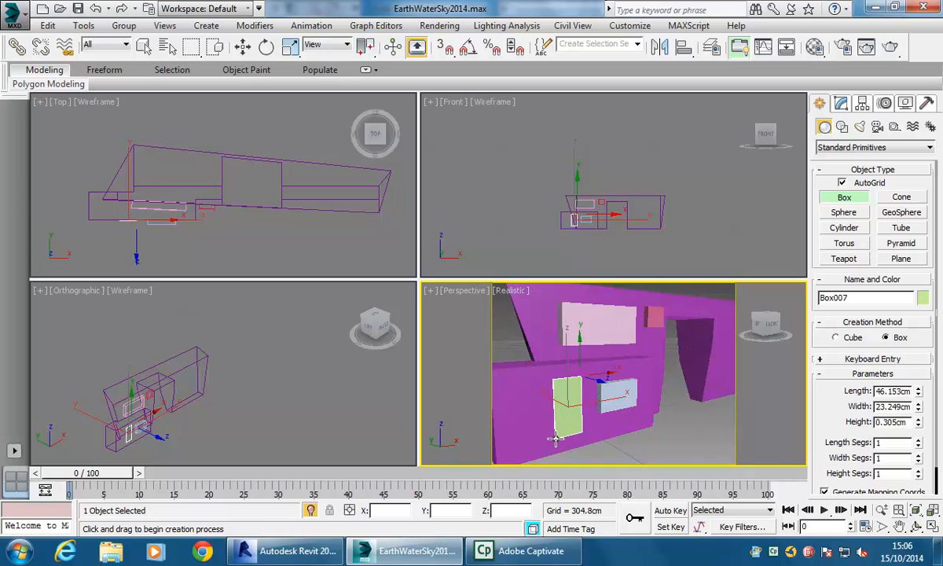
{"action": "left_click", "coordinate": [557, 445]}
{"action": "middle_click_drag", "start_coordinate": [524, 420], "coordinate": [558, 414]}
{"action": "middle_click_drag", "start_coordinate": [563, 335], "coordinate": [511, 368]}
{"action": "middle_click_drag", "start_coordinate": [627, 373], "coordinate": [583, 375]}
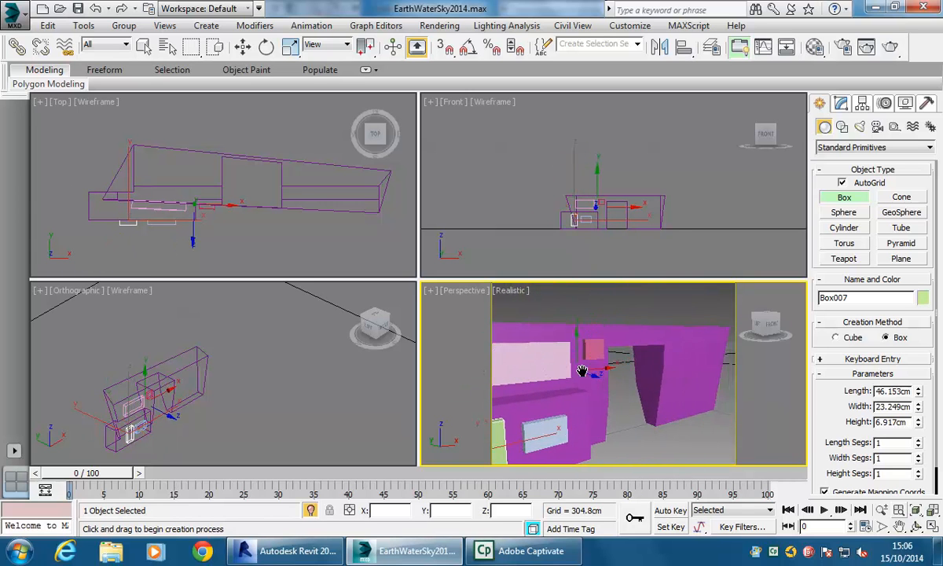
- Add a tall box on the doorway's right pillar and a box about 14 cm long, 78 cm wide, 8 cm high above the doorway
{"action": "left_click_drag", "start_coordinate": [681, 348], "coordinate": [706, 404]}
{"action": "left_click", "coordinate": [707, 393]}
{"action": "left_click_drag", "start_coordinate": [659, 332], "coordinate": [699, 340]}
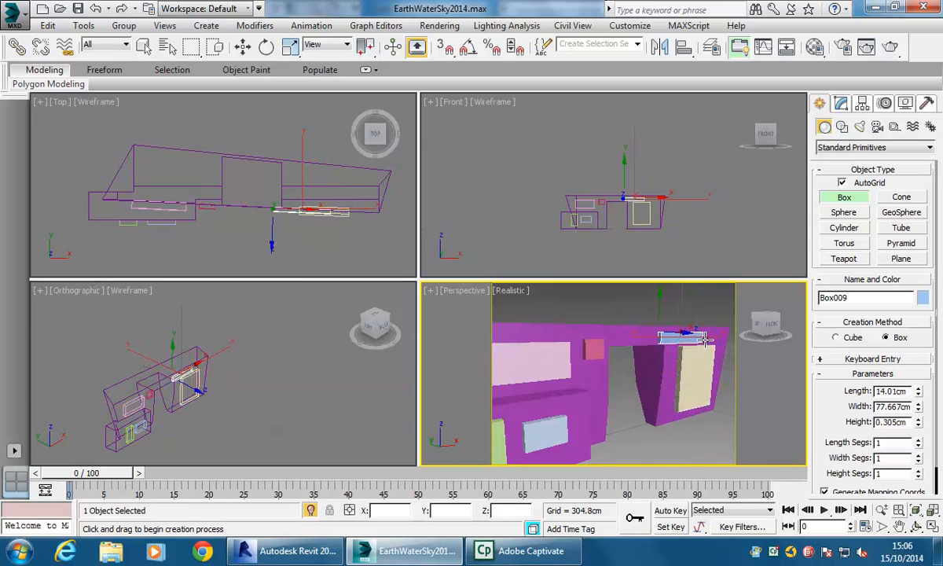
{"action": "left_click", "coordinate": [707, 339]}
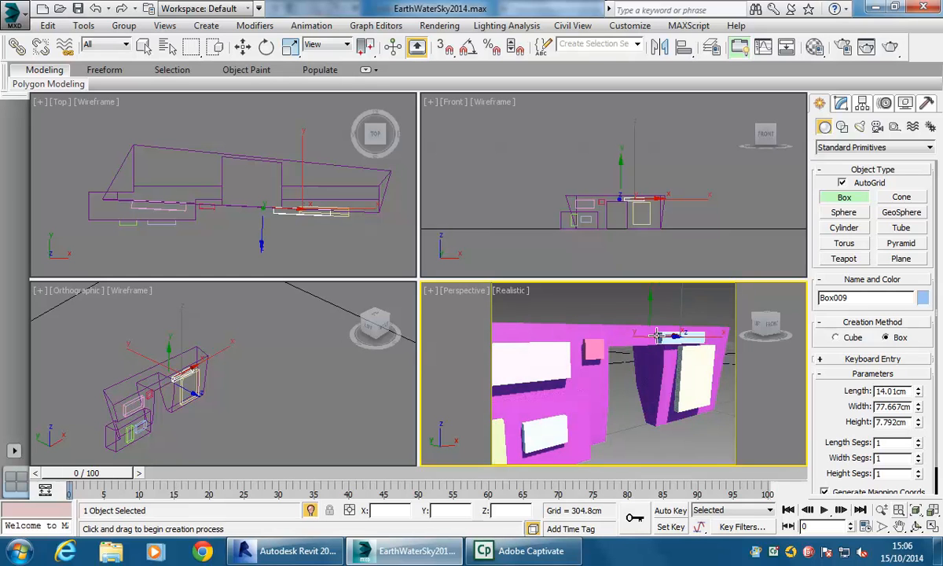
{"action": "right_click", "coordinate": [616, 361]}
- Try nudging the box above the doorway upward, then undo the move and deselect
{"action": "middle_click_drag", "start_coordinate": [615, 361], "coordinate": [598, 371]}
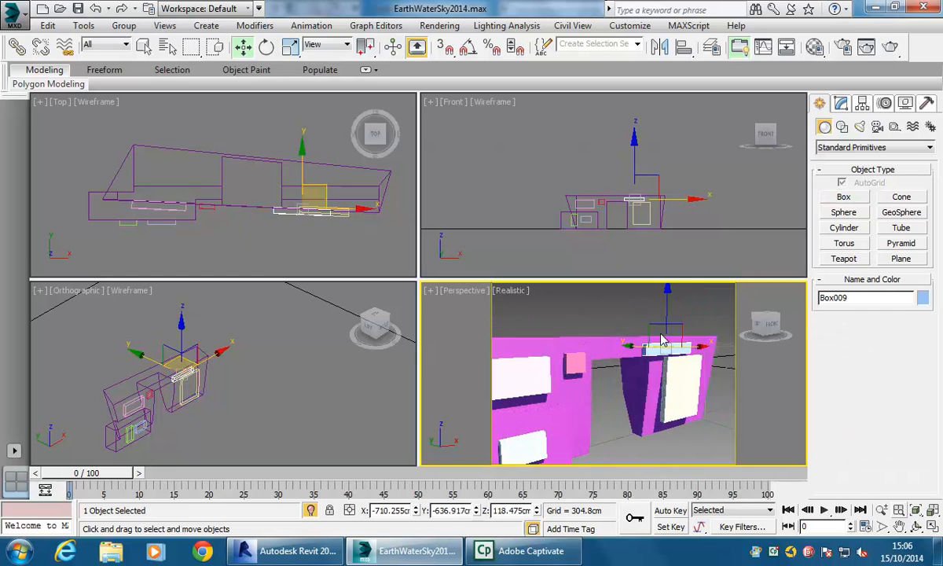
{"action": "left_click_drag", "start_coordinate": [671, 310], "coordinate": [671, 306]}
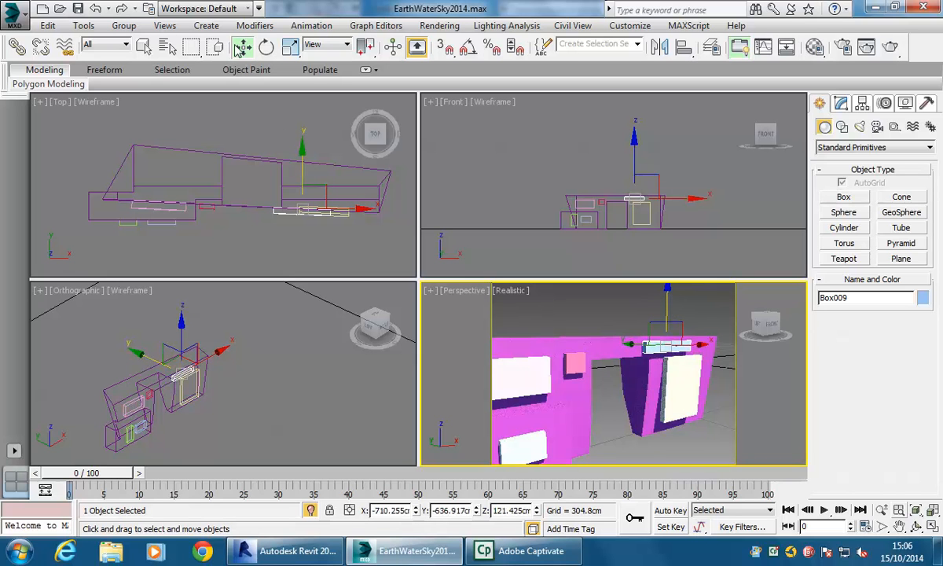
{"action": "left_click", "coordinate": [96, 8]}
{"action": "left_click", "coordinate": [610, 324]}
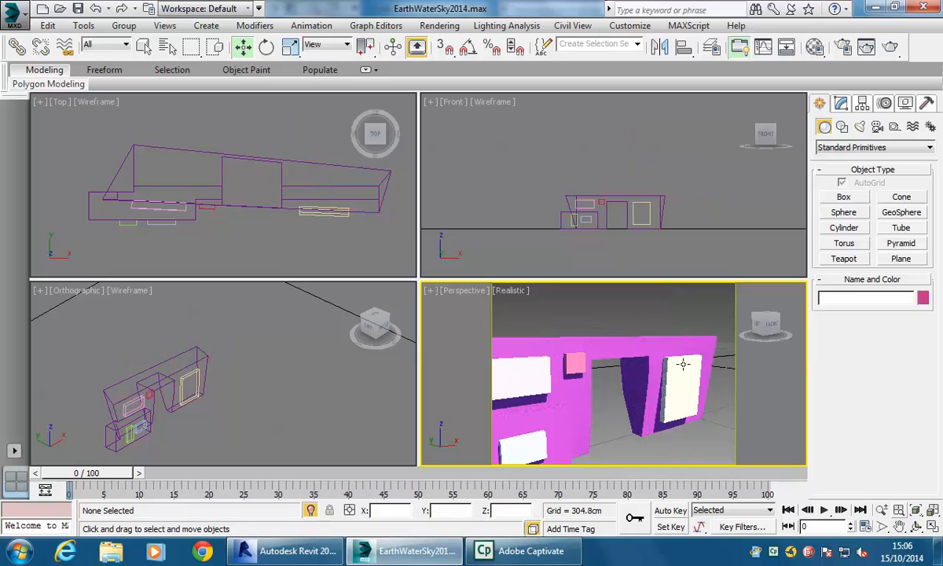
- Add a box with AutoGrid about 13 cm long, 99 cm wide and 9 cm high along the top of the doorway's right pillar
{"action": "left_click", "coordinate": [843, 196]}
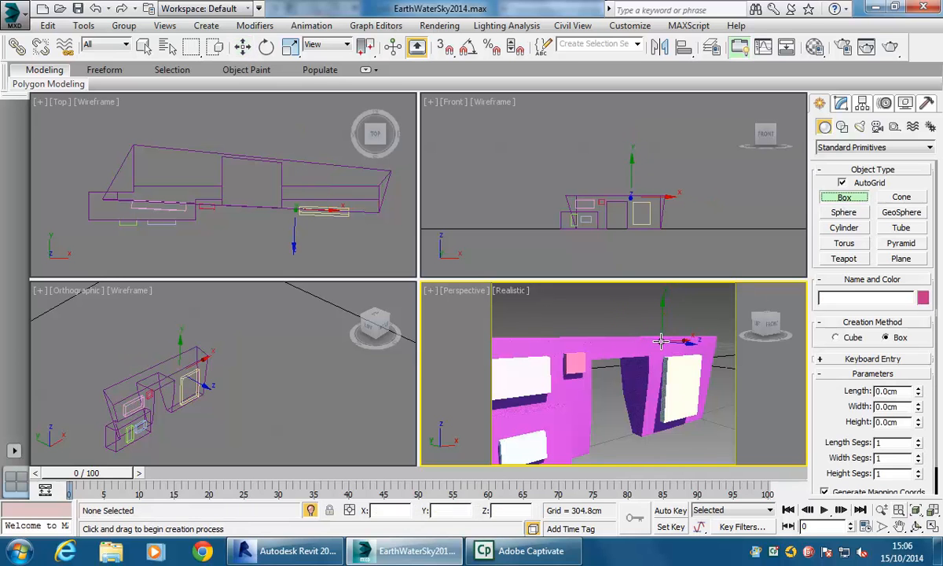
{"action": "left_click_drag", "start_coordinate": [695, 353], "coordinate": [708, 347]}
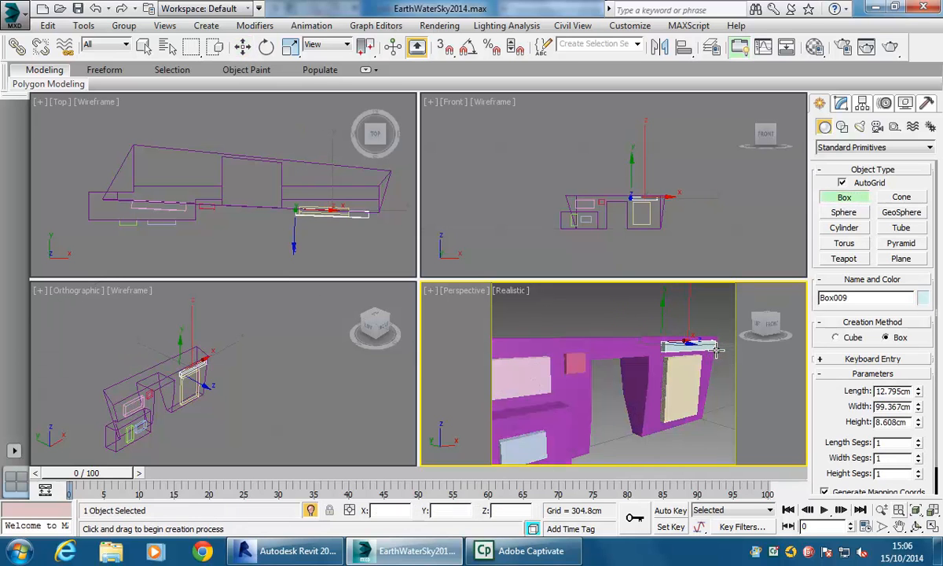
{"action": "key", "text": "w"}
{"action": "middle_click_drag", "start_coordinate": [608, 404], "coordinate": [625, 389]}
{"action": "middle_click_drag", "start_coordinate": [566, 394], "coordinate": [602, 388], "text": "alt"}
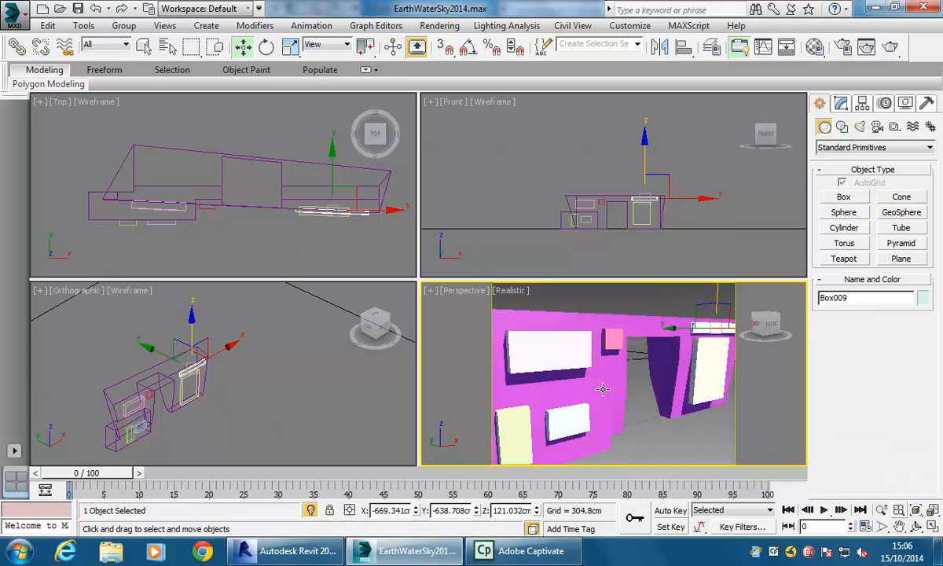
- Union the new detail boxes into the wall with ProBoolean by picking each box, then stop picking and deselect
{"action": "right_click", "coordinate": [652, 340]}
{"action": "left_click", "coordinate": [636, 328]}
{"action": "left_click", "coordinate": [842, 104]}
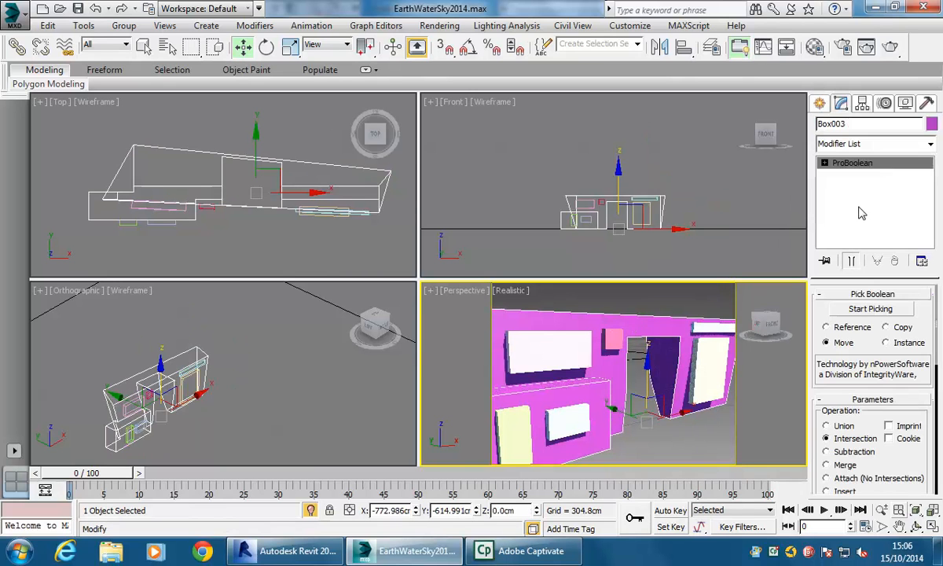
{"action": "left_click", "coordinate": [868, 308]}
{"action": "left_click", "coordinate": [827, 426]}
{"action": "left_click", "coordinate": [650, 335]}
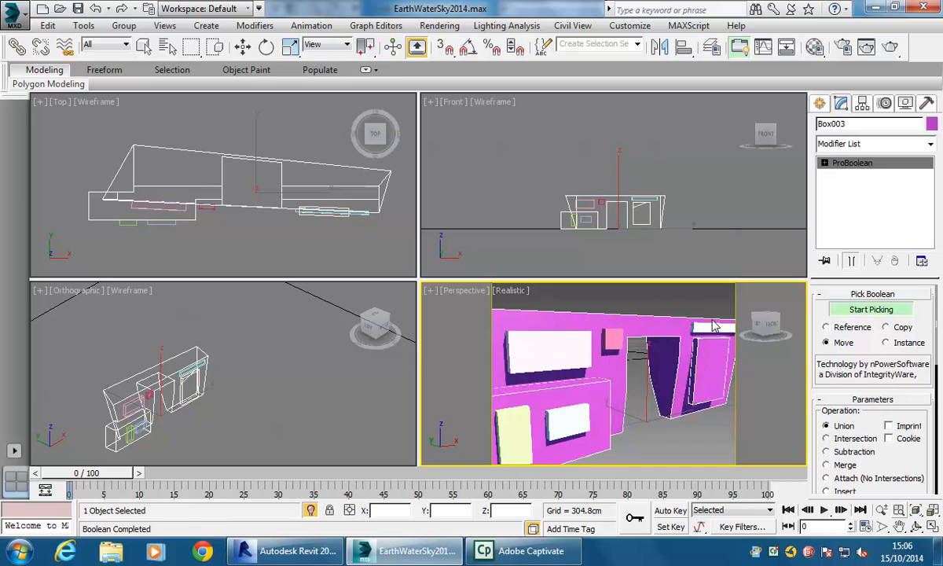
{"action": "left_click", "coordinate": [614, 343]}
{"action": "left_click", "coordinate": [565, 343]}
{"action": "left_click", "coordinate": [564, 420]}
{"action": "left_click", "coordinate": [505, 431]}
{"action": "middle_click_drag", "start_coordinate": [547, 427], "coordinate": [618, 400], "text": "alt"}
{"action": "scroll", "coordinate": [594, 417], "scroll_direction": "down", "scroll_amount": 3}
{"action": "scroll", "coordinate": [600, 406], "scroll_direction": "up", "scroll_amount": 3}
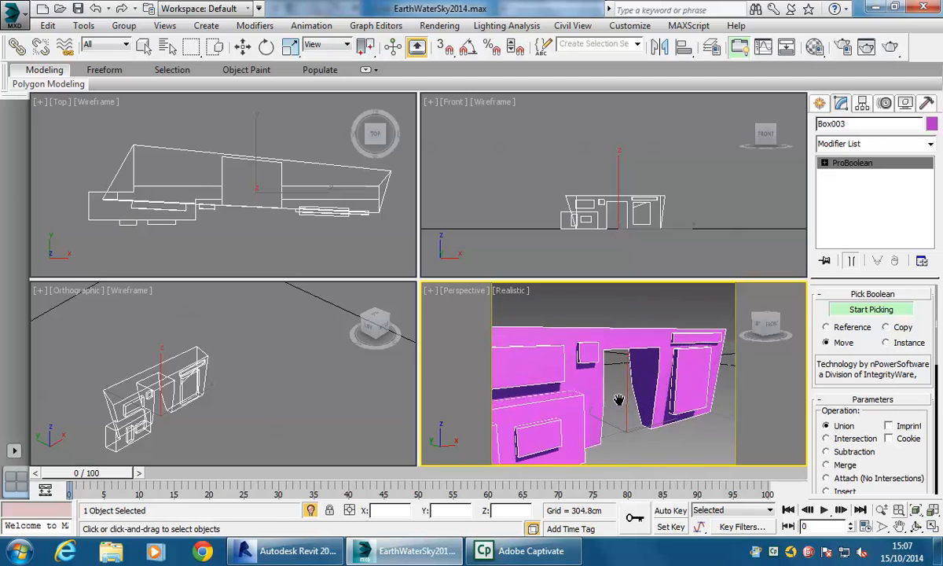
{"action": "scroll", "coordinate": [598, 424], "scroll_direction": "down", "scroll_amount": 3}
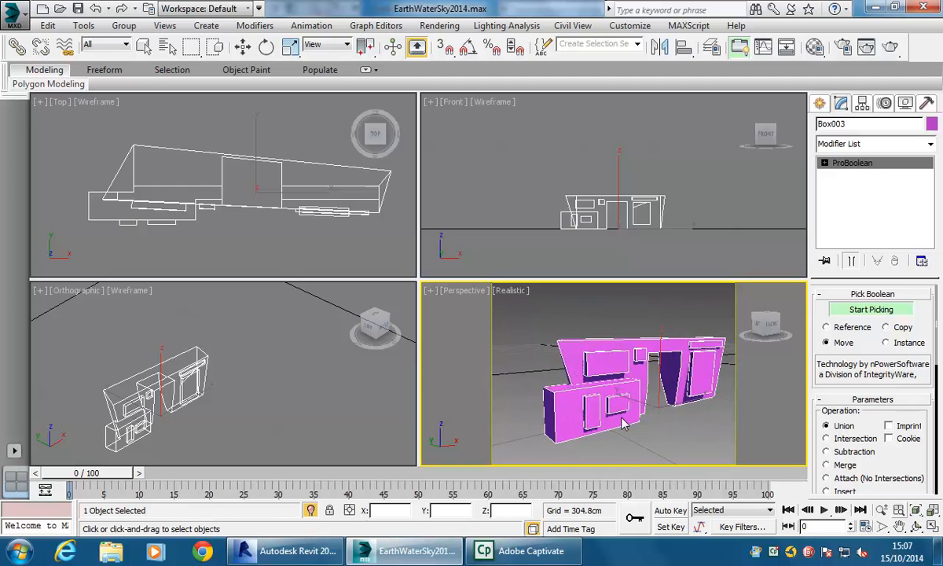
{"action": "middle_click_drag", "start_coordinate": [670, 405], "coordinate": [653, 414]}
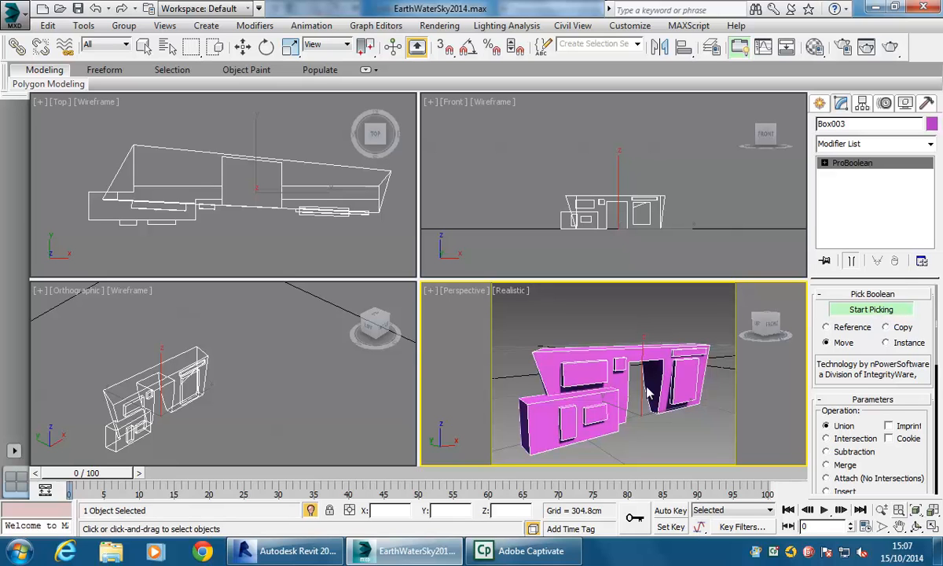
{"action": "left_click", "coordinate": [872, 309]}
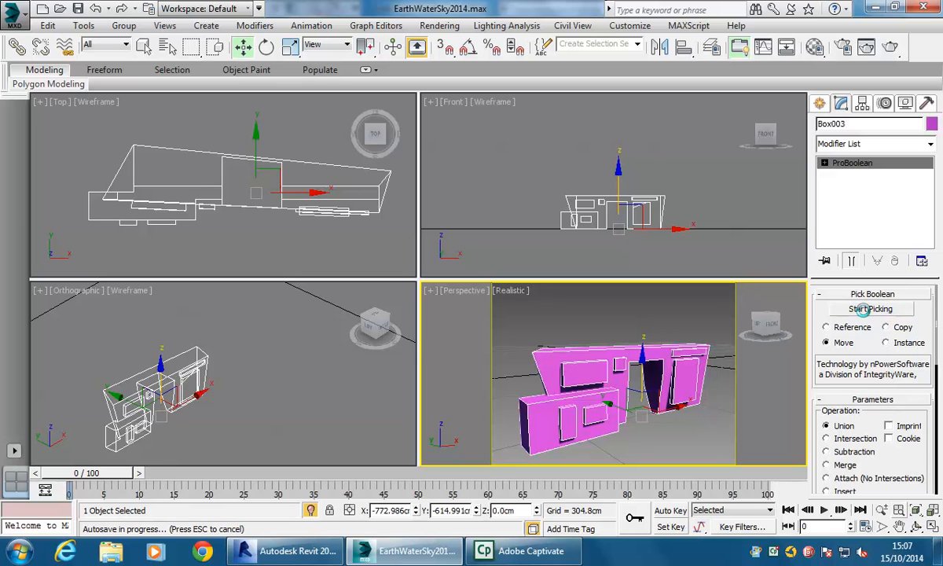
{"action": "left_click", "coordinate": [659, 420]}
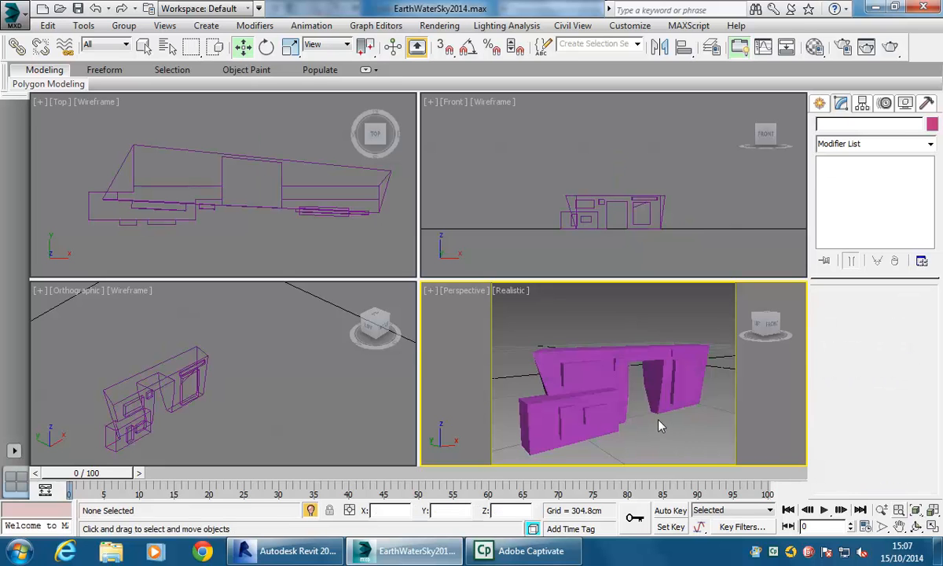
- Extrude the wall base operand's top polygon upward in Editable Poly to make the wall much taller
{"action": "scroll", "coordinate": [658, 418], "scroll_direction": "down", "scroll_amount": 3}
{"action": "middle_click_drag", "start_coordinate": [658, 419], "coordinate": [641, 418]}
{"action": "scroll", "coordinate": [641, 417], "scroll_direction": "up", "scroll_amount": 3}
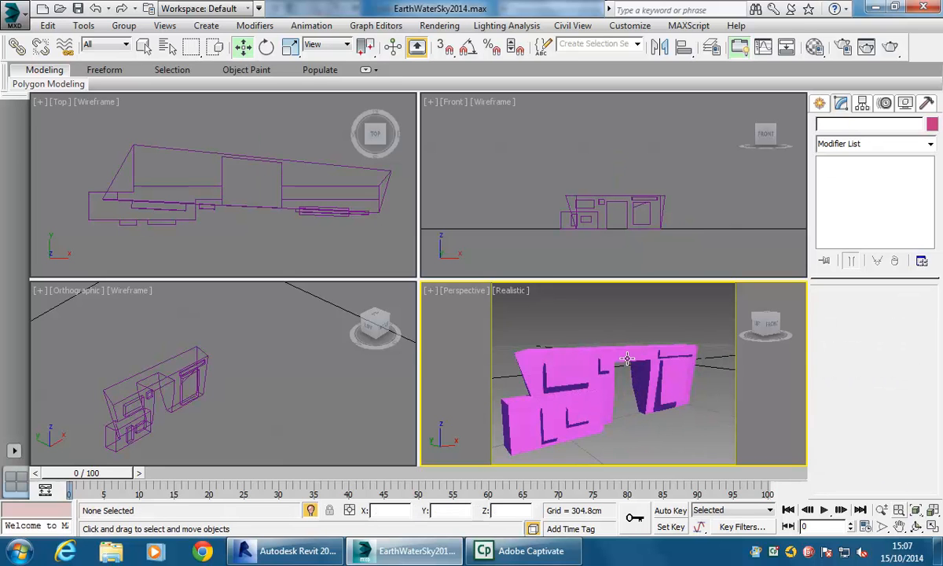
{"action": "left_click", "coordinate": [591, 352]}
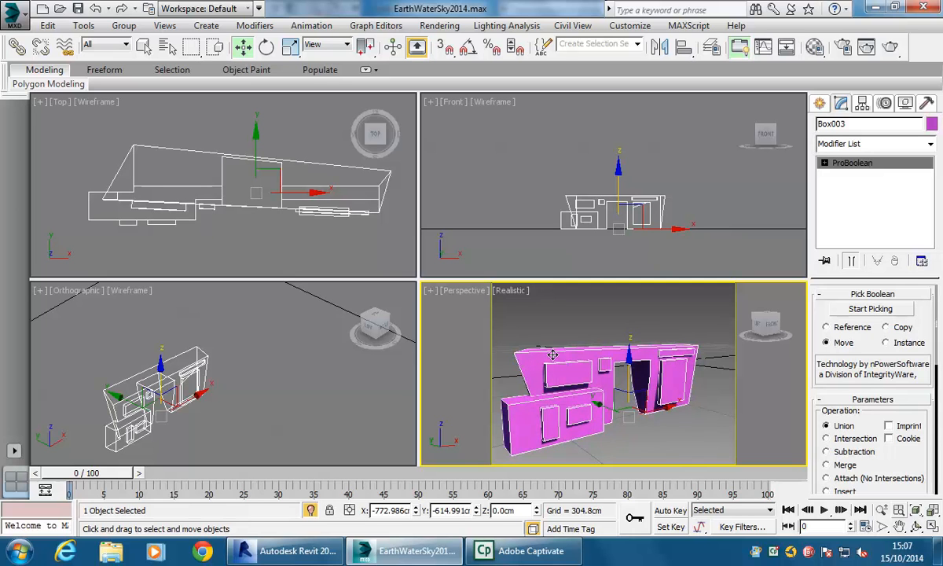
{"action": "middle_click_drag", "start_coordinate": [680, 355], "coordinate": [614, 354]}
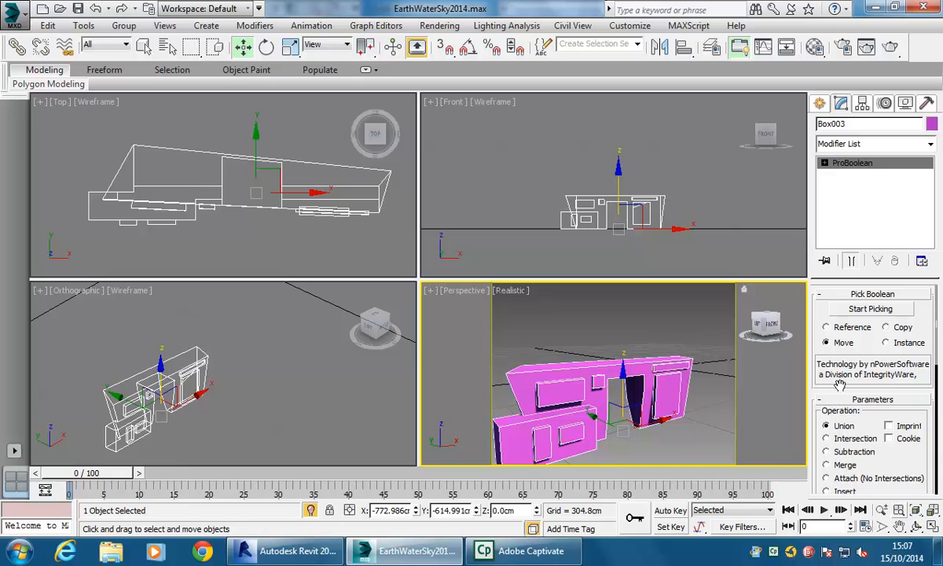
{"action": "scroll", "coordinate": [824, 244], "scroll_direction": "down", "scroll_amount": 3}
{"action": "left_click_drag", "start_coordinate": [824, 244], "coordinate": [843, 40]}
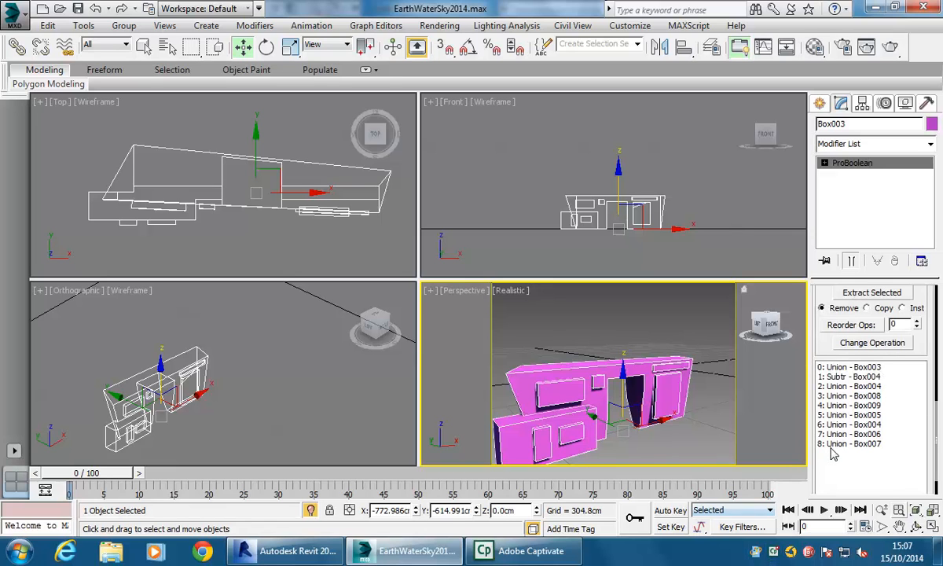
{"action": "left_click", "coordinate": [855, 367]}
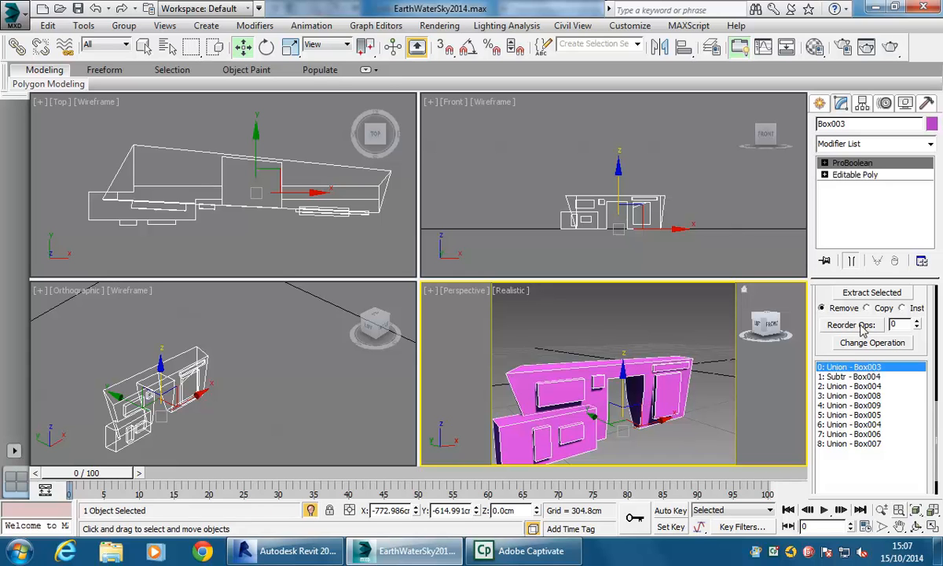
{"action": "left_click", "coordinate": [868, 178]}
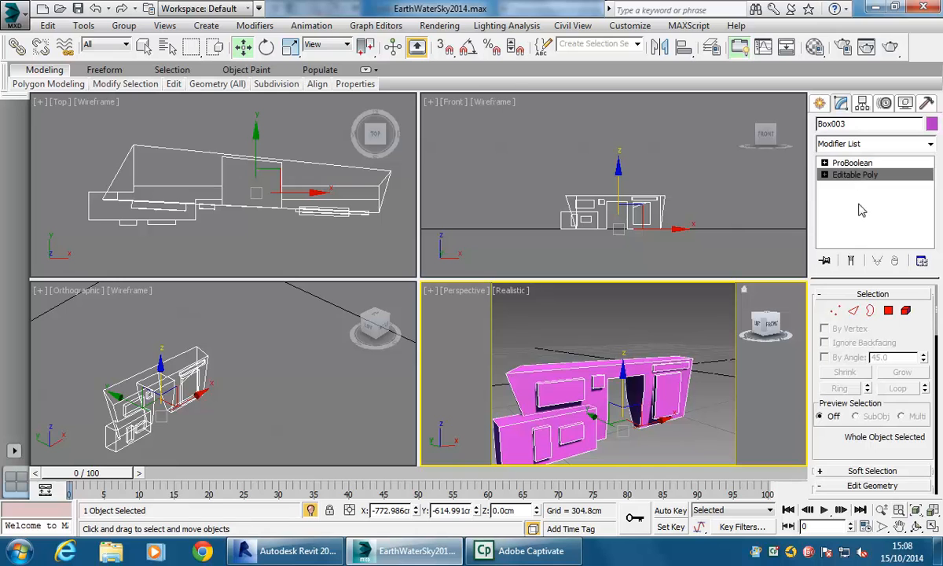
{"action": "left_click", "coordinate": [888, 311]}
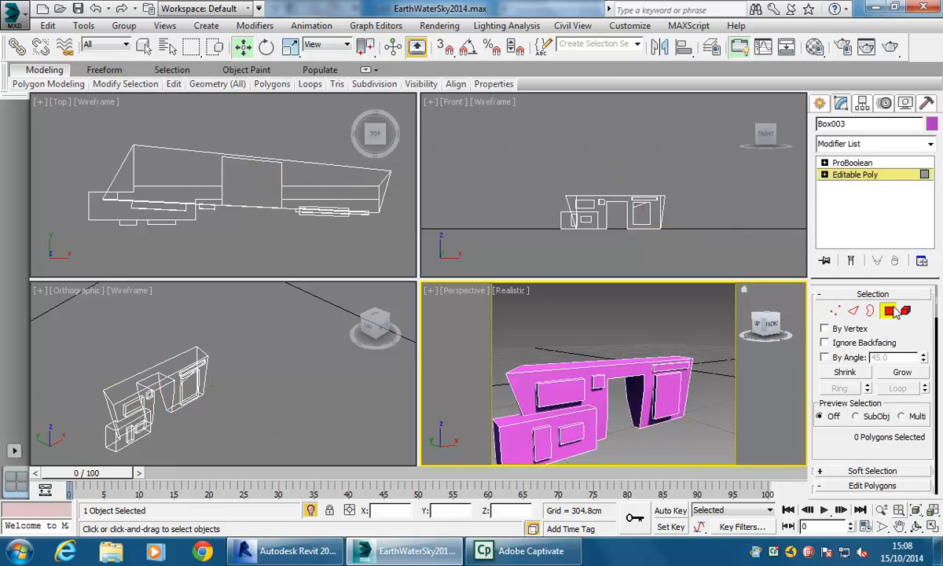
{"action": "left_click", "coordinate": [601, 361]}
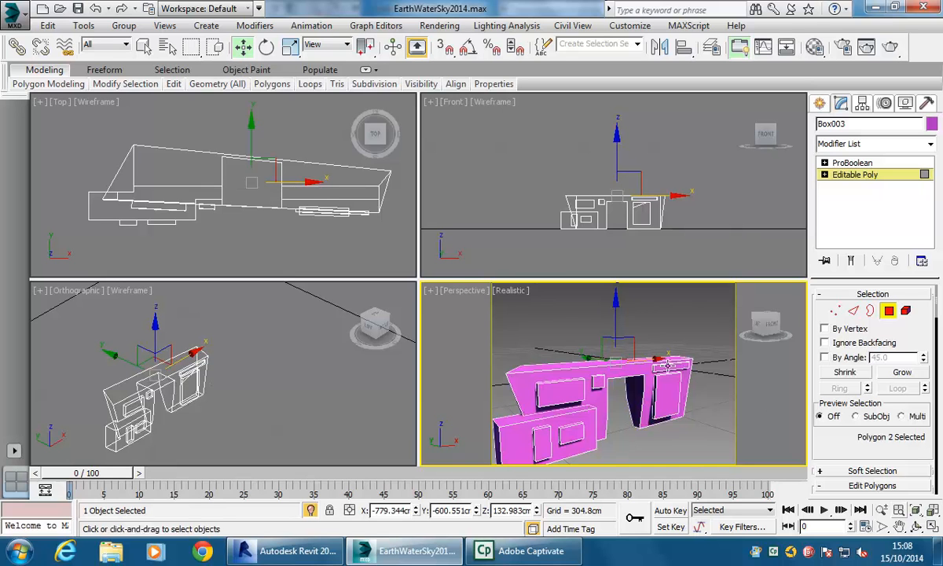
{"action": "middle_click_drag", "start_coordinate": [583, 357], "coordinate": [591, 372], "text": "alt"}
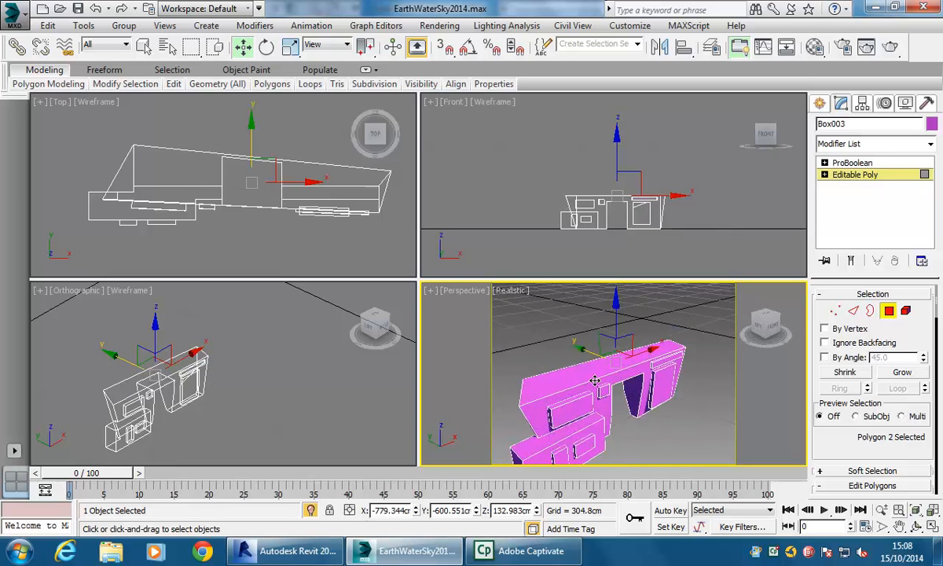
{"action": "left_click_drag", "start_coordinate": [829, 429], "coordinate": [828, 340]}
{"action": "left_click", "coordinate": [838, 430]}
{"action": "mouse_move", "coordinate": [595, 360]}
{"action": "left_mouse_down"}
{"action": "mouse_move", "coordinate": [595, 330]}
{"action": "mouse_move", "coordinate": [597, 385]}
{"action": "mouse_move", "coordinate": [596, 364]}
{"action": "left_mouse_up"}
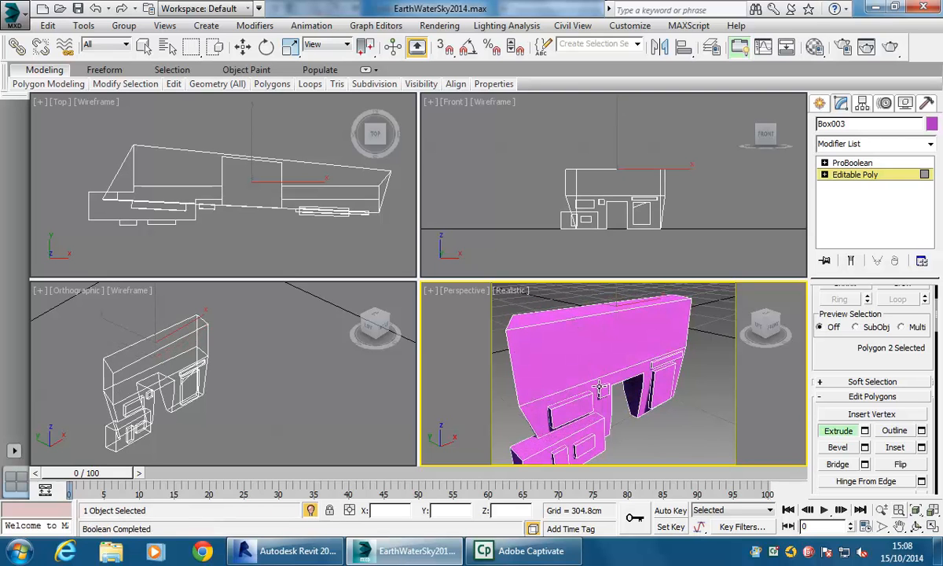
- Set the doorway's subtracted box operand height to about 211 cm so the opening runs higher
{"action": "key", "text": "w"}
{"action": "middle_click_drag", "start_coordinate": [621, 406], "coordinate": [601, 396], "text": "alt"}
{"action": "right_click", "coordinate": [600, 396]}
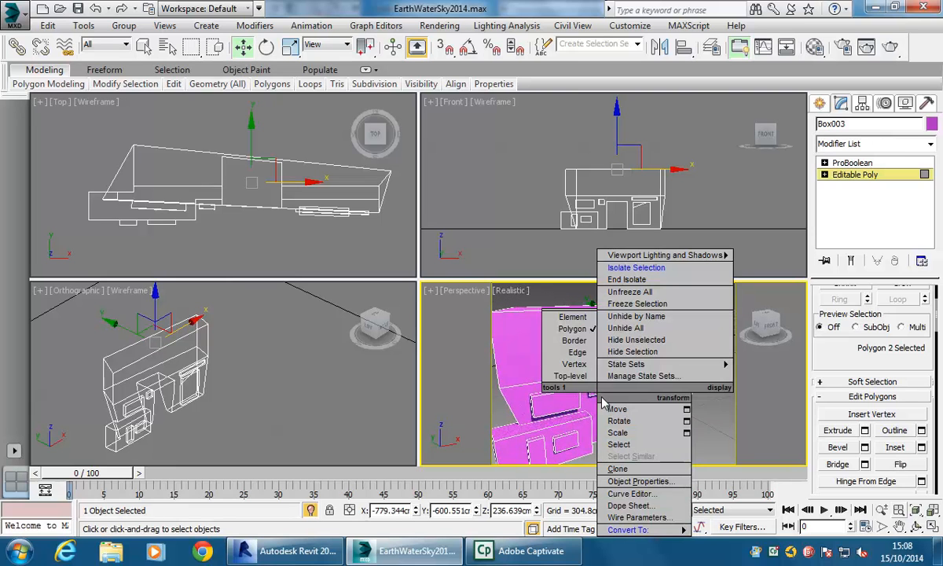
{"action": "left_click", "coordinate": [853, 163]}
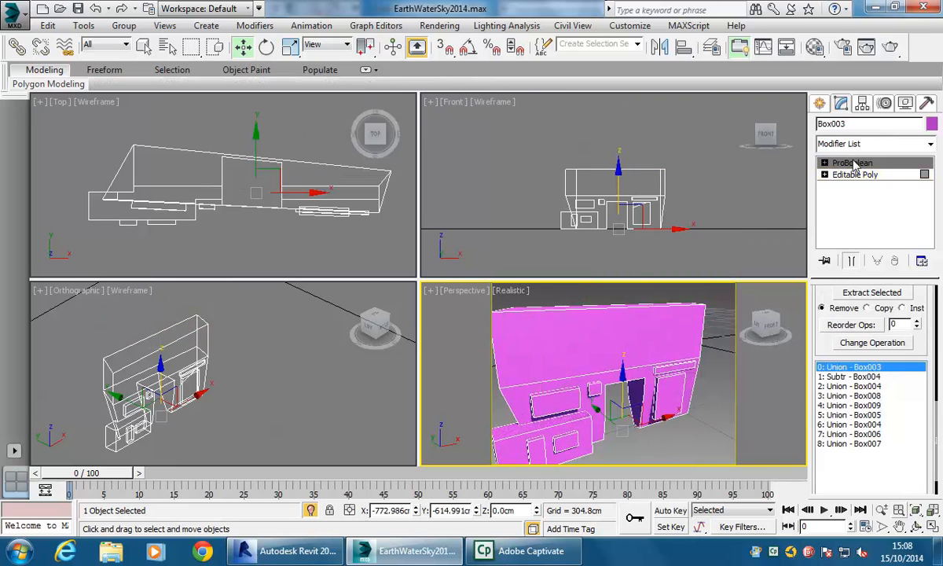
{"action": "left_click", "coordinate": [849, 377]}
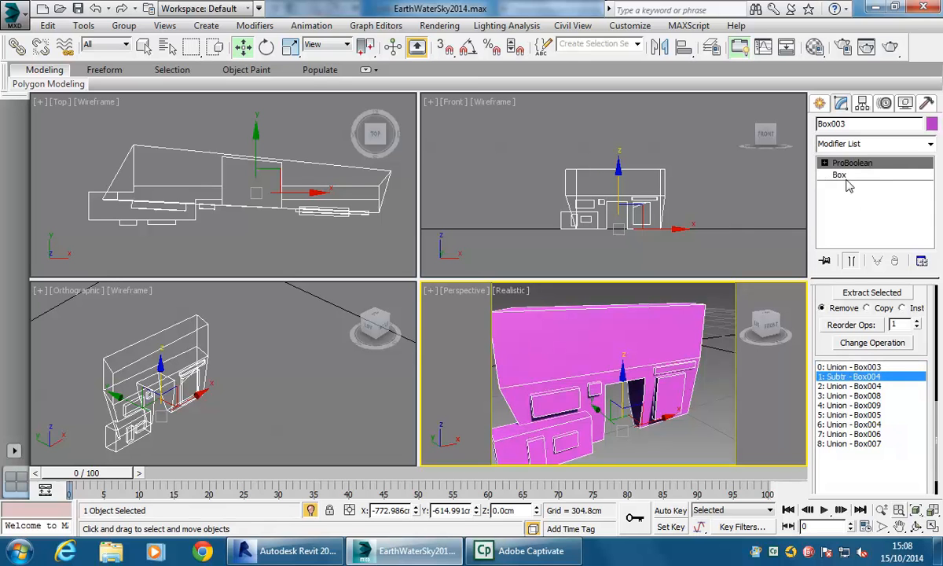
{"action": "left_click", "coordinate": [839, 175]}
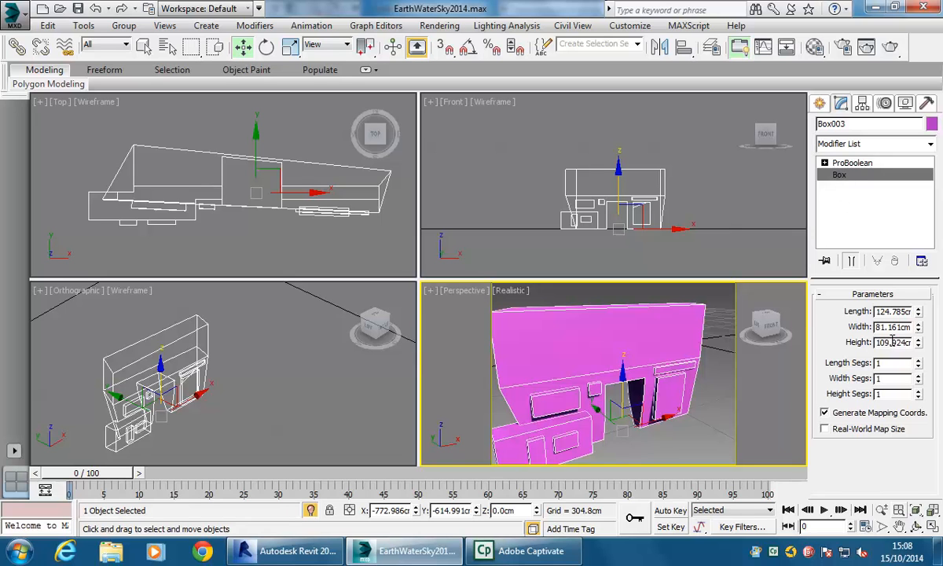
{"action": "left_click_drag", "start_coordinate": [917, 343], "coordinate": [918, 275]}
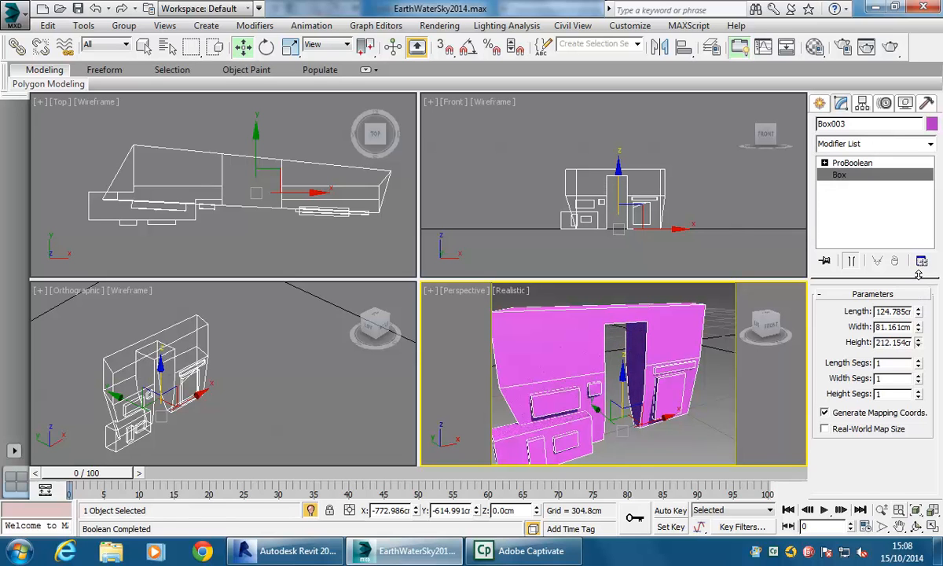
{"action": "middle_click_drag", "start_coordinate": [555, 322], "coordinate": [599, 341]}
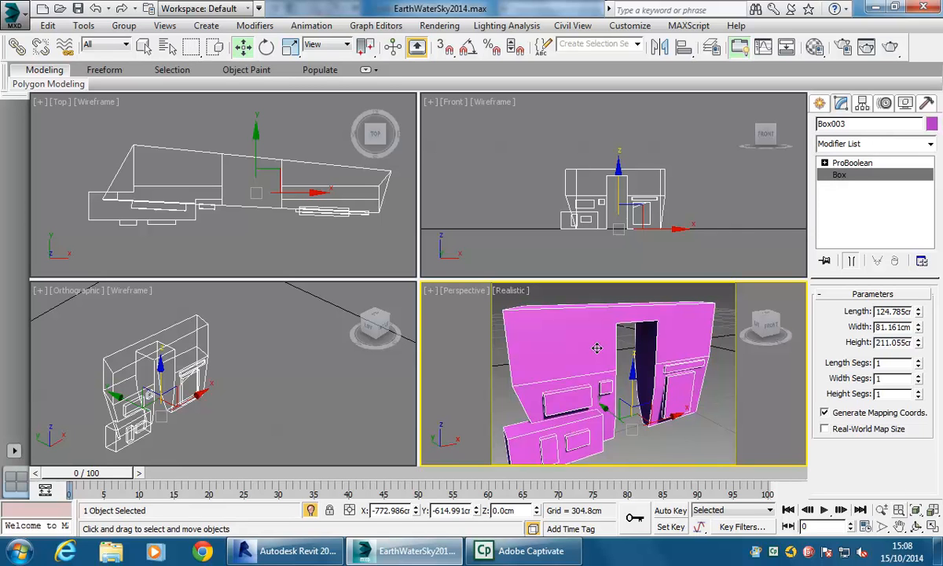
- Review the parameters of the last union operand, Box007, in the ProBoolean list with the Scale tool active
{"action": "left_click", "coordinate": [861, 165]}
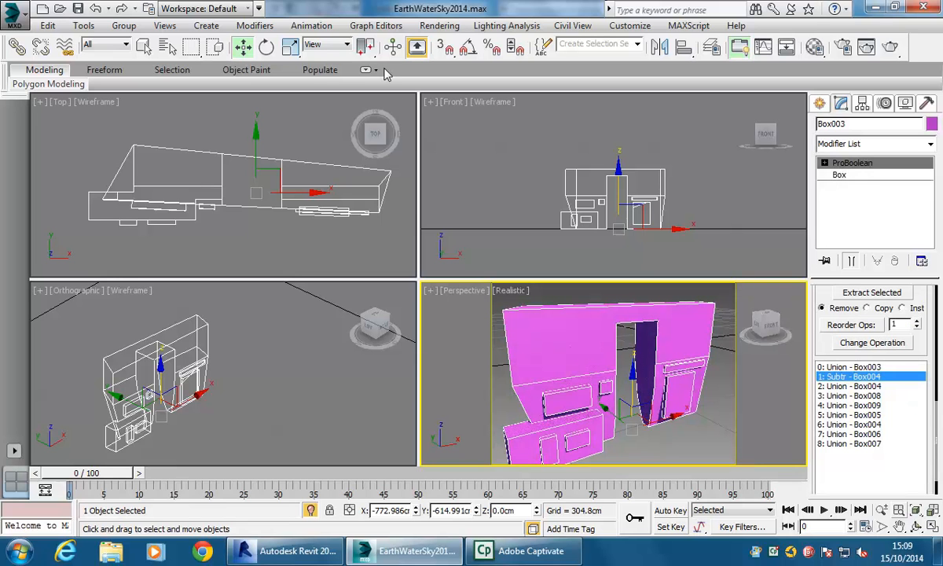
{"action": "left_click", "coordinate": [291, 48]}
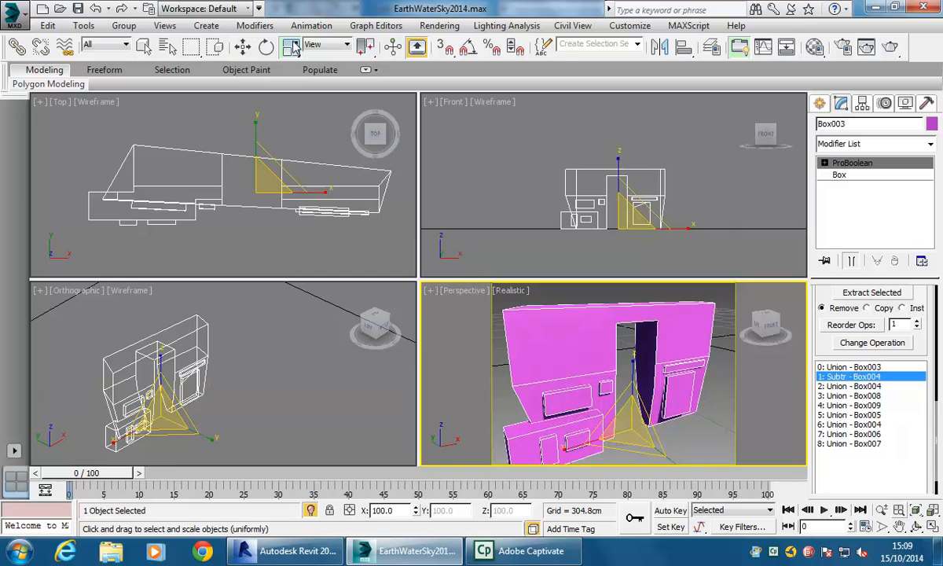
{"action": "right_click", "coordinate": [626, 371]}
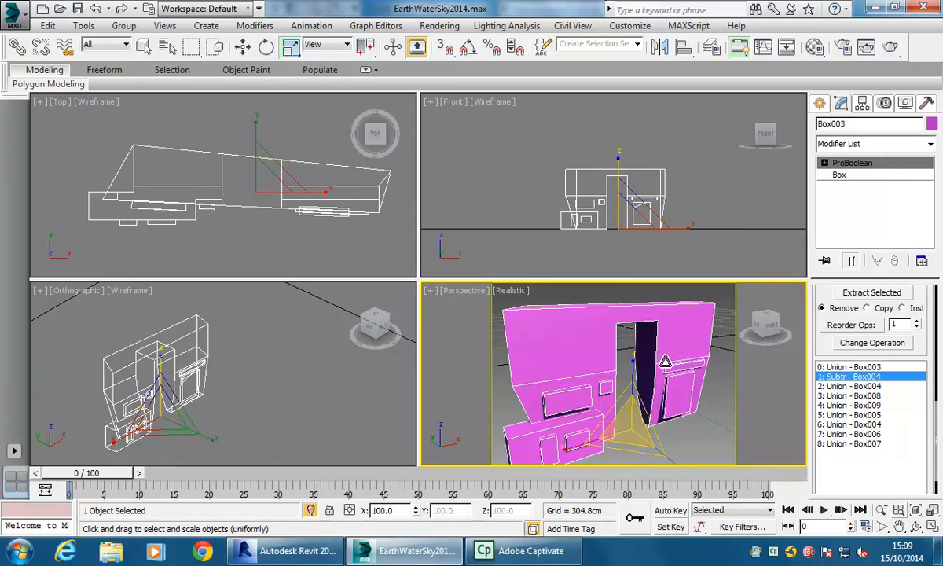
{"action": "mouse_move", "coordinate": [633, 363]}
{"action": "left_mouse_down"}
{"action": "mouse_move", "coordinate": [628, 336]}
{"action": "mouse_move", "coordinate": [625, 368]}
{"action": "mouse_move", "coordinate": [626, 346]}
{"action": "mouse_move", "coordinate": [624, 357]}
{"action": "left_mouse_up"}
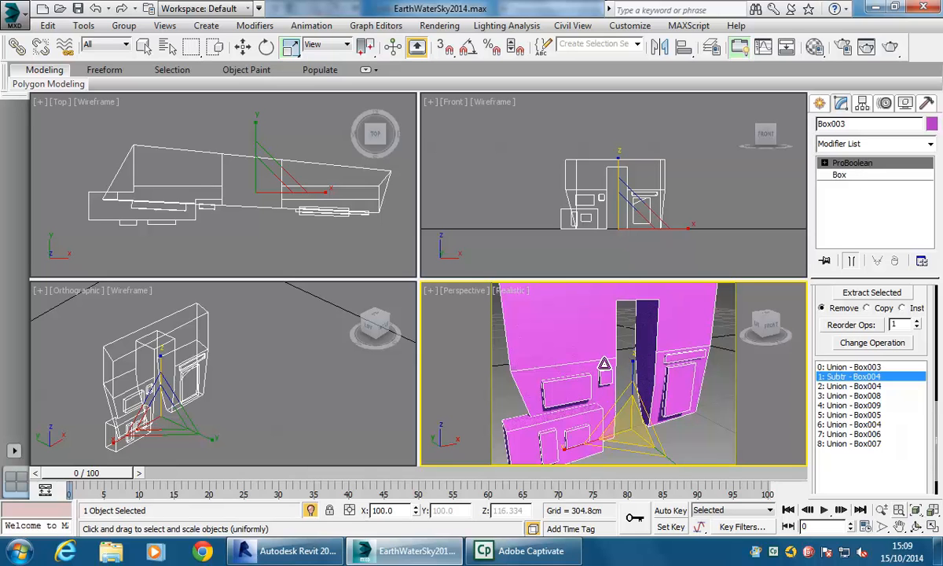
{"action": "left_click", "coordinate": [854, 443]}
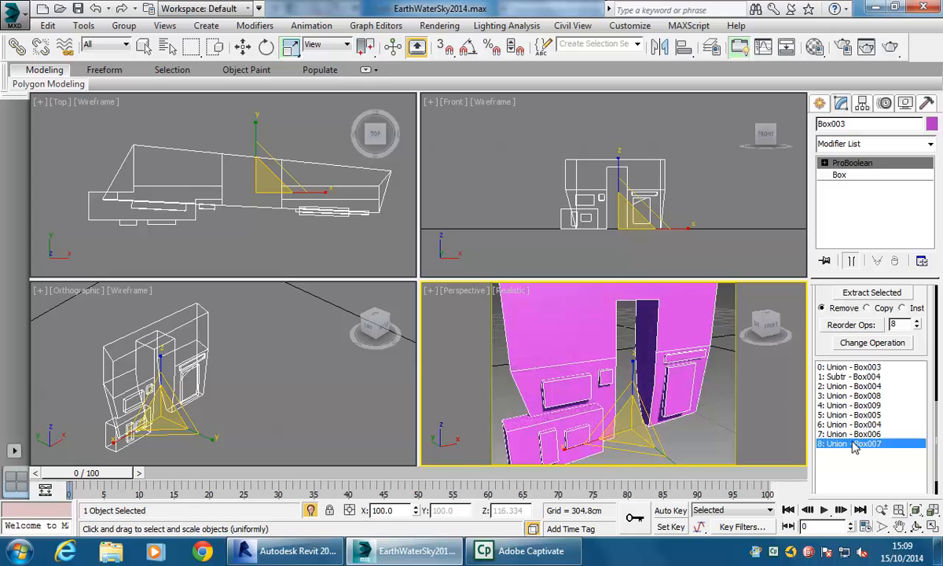
{"action": "left_click", "coordinate": [856, 176]}
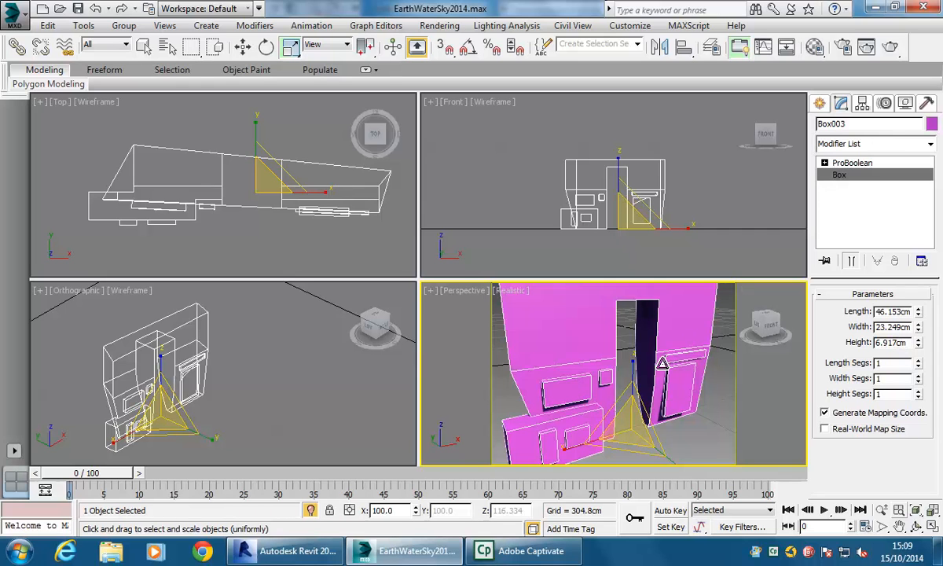
- Examine the ProBoolean operands sub-object level while orbiting around the lower wall section
{"action": "left_click", "coordinate": [824, 163]}
{"action": "left_click", "coordinate": [853, 175]}
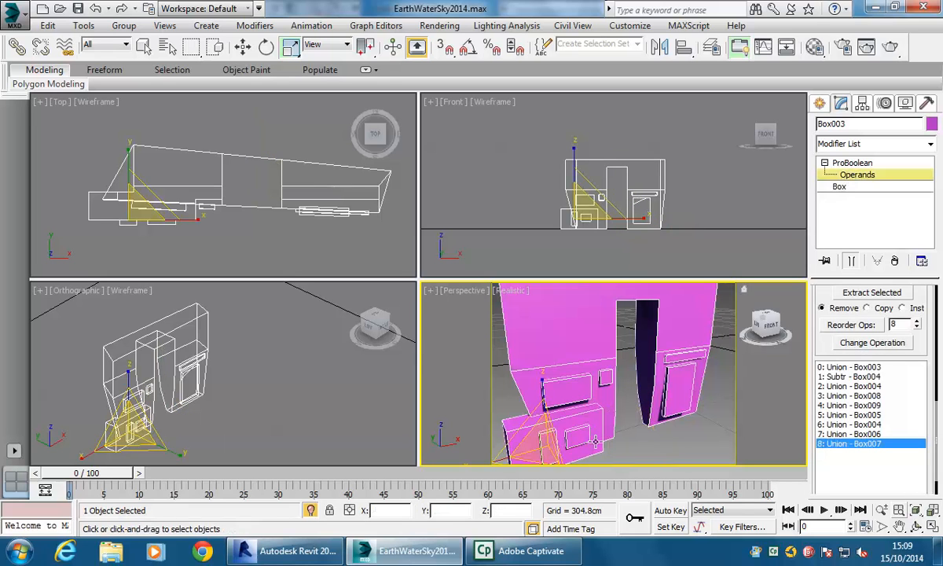
{"action": "middle_click_drag", "start_coordinate": [519, 364], "coordinate": [589, 328]}
{"action": "mouse_move", "coordinate": [609, 406]}
{"action": "left_mouse_down"}
{"action": "mouse_move", "coordinate": [604, 376]}
{"action": "mouse_move", "coordinate": [601, 395]}
{"action": "left_mouse_up"}
{"action": "middle_click_drag", "start_coordinate": [688, 395], "coordinate": [659, 400]}
{"action": "right_click", "coordinate": [662, 394]}
{"action": "left_click", "coordinate": [645, 434]}
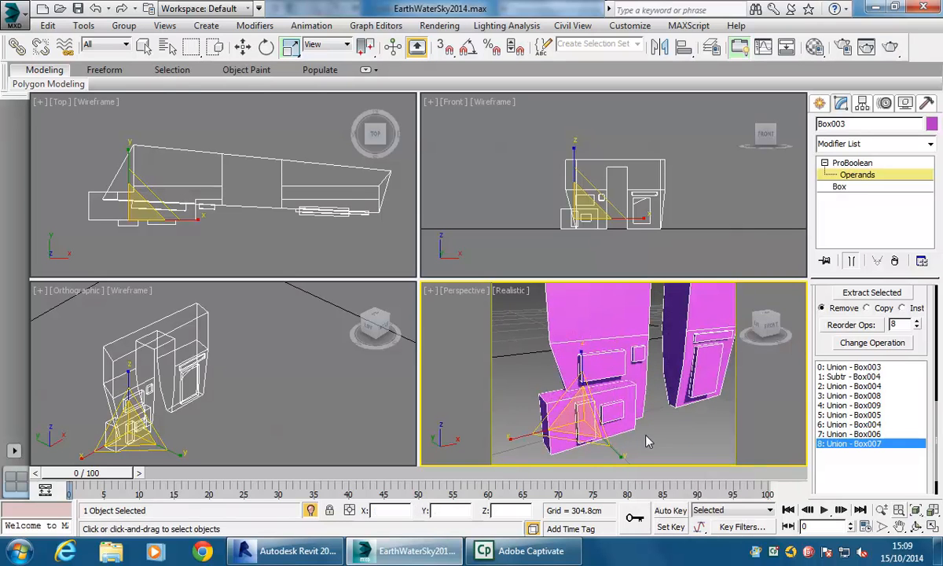
{"action": "left_click", "coordinate": [821, 163]}
{"action": "mouse_move", "coordinate": [635, 418]}
{"action": "middle_mouse_down"}
{"action": "mouse_move", "coordinate": [619, 417]}
{"action": "mouse_move", "coordinate": [635, 414]}
{"action": "middle_mouse_up"}
{"action": "left_click", "coordinate": [711, 438]}
{"action": "scroll", "coordinate": [650, 395], "scroll_direction": "down", "scroll_amount": 3}
{"action": "left_click", "coordinate": [617, 360]}
{"action": "mouse_move", "coordinate": [617, 362]}
{"action": "middle_mouse_down", "text": "alt"}
{"action": "mouse_move", "coordinate": [595, 379]}
{"action": "mouse_move", "coordinate": [621, 369]}
{"action": "mouse_move", "coordinate": [621, 377]}
{"action": "middle_mouse_up", "text": "alt"}
{"action": "scroll", "coordinate": [621, 369], "scroll_direction": "up", "scroll_amount": 2}
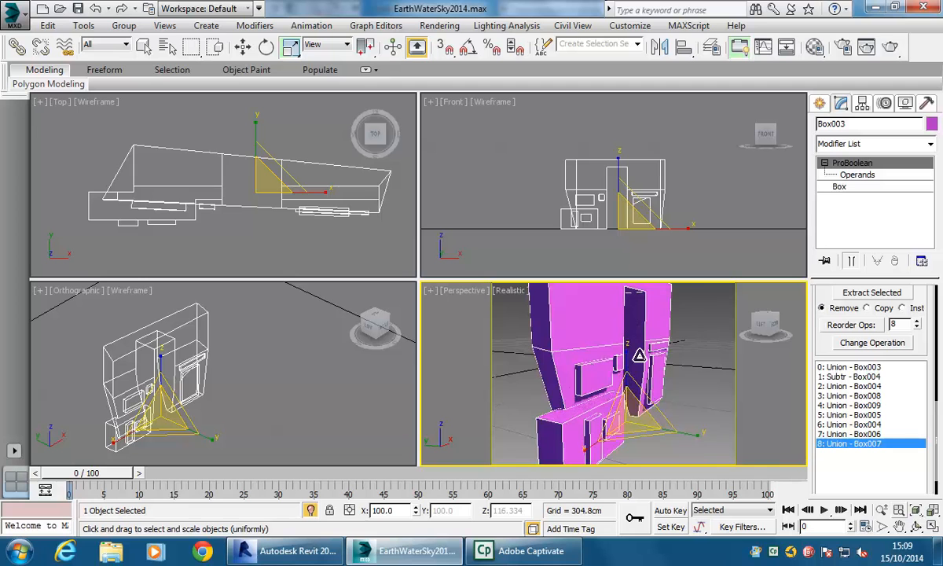
- Deselect the wall and create a long box about 541 × 81 × 41 cm above the wall's top
{"action": "scroll", "coordinate": [617, 370], "scroll_direction": "up", "scroll_amount": 3}
{"action": "scroll", "coordinate": [620, 365], "scroll_direction": "down", "scroll_amount": 3}
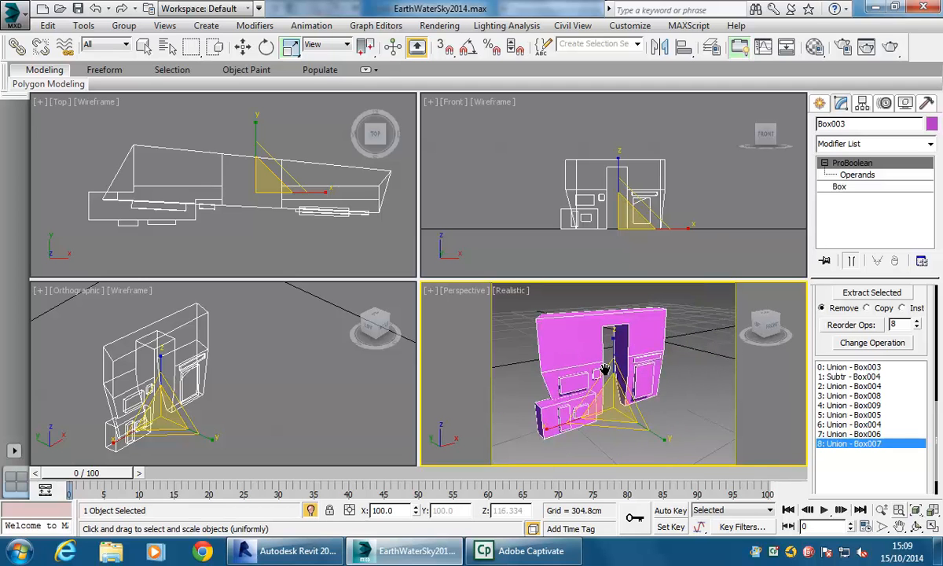
{"action": "left_click", "coordinate": [670, 393]}
{"action": "middle_click_drag", "start_coordinate": [670, 393], "coordinate": [678, 397]}
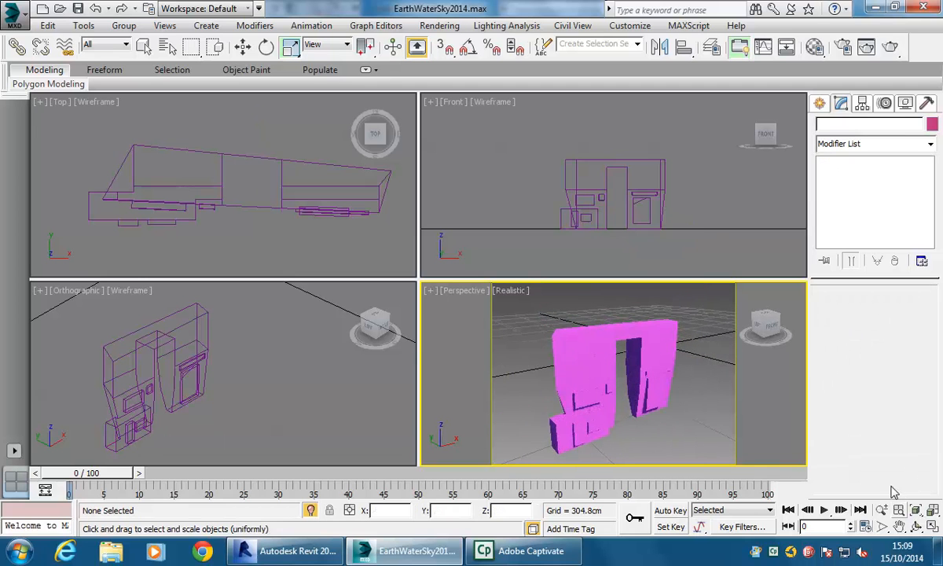
{"action": "left_click", "coordinate": [933, 527]}
{"action": "middle_click_drag", "start_coordinate": [532, 308], "coordinate": [467, 288], "text": "alt"}
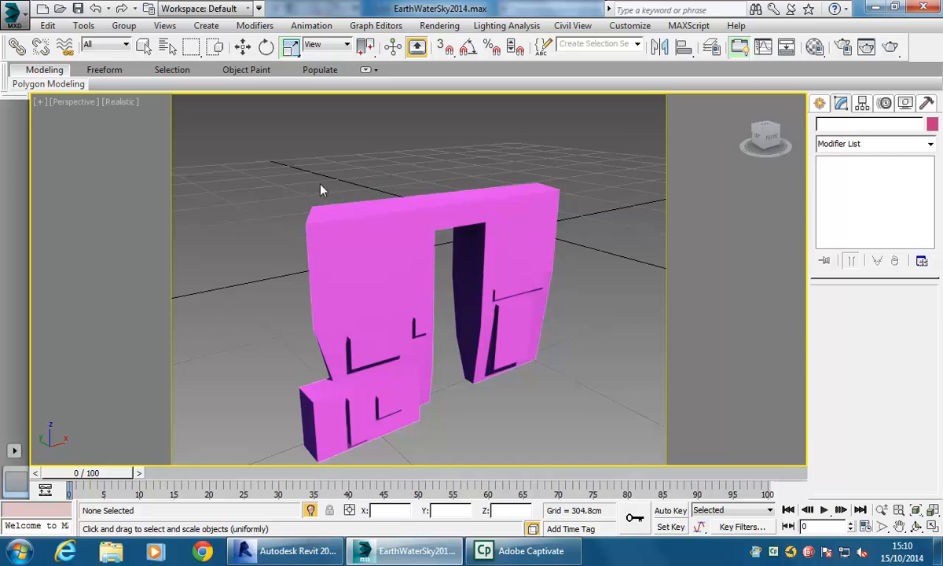
{"action": "left_click", "coordinate": [819, 104]}
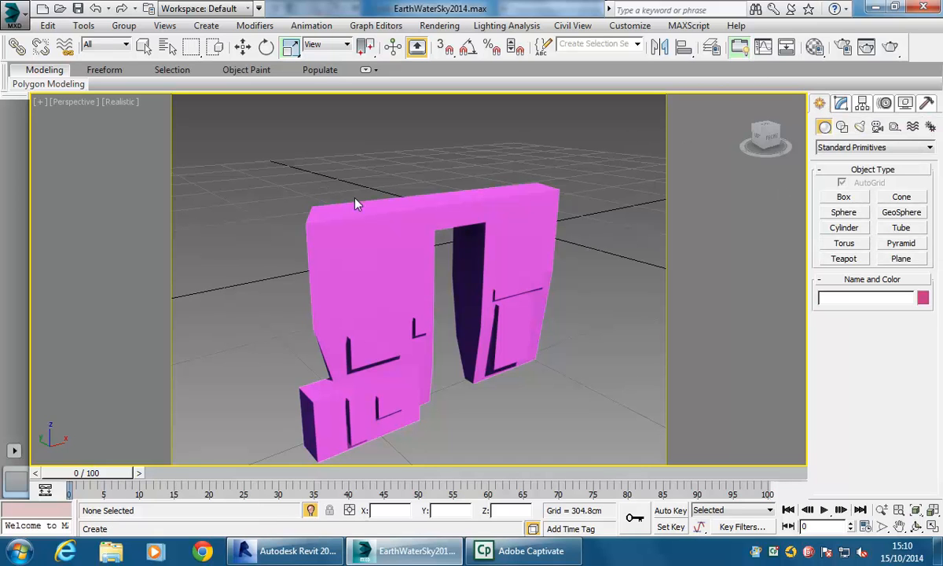
{"action": "left_click", "coordinate": [831, 196]}
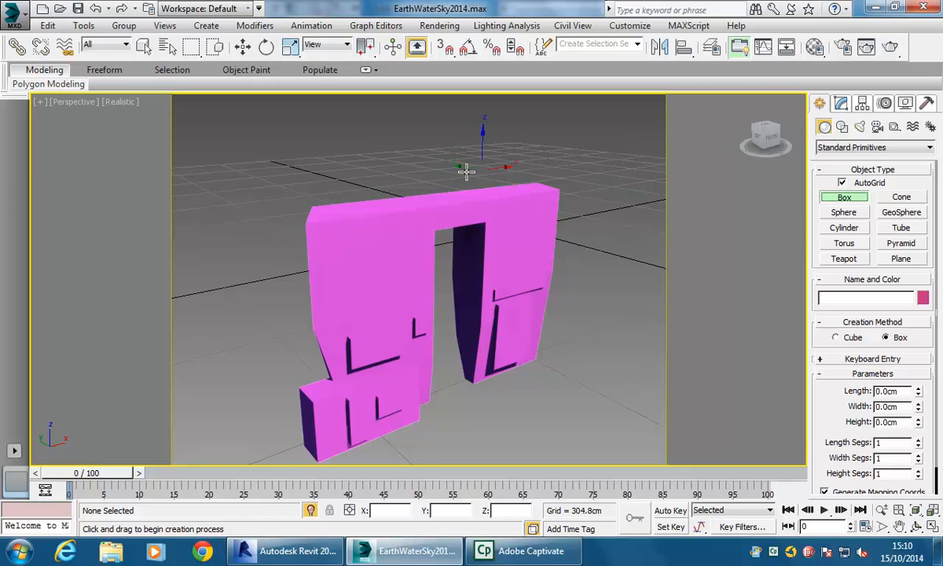
{"action": "left_click_drag", "start_coordinate": [359, 211], "coordinate": [261, 156]}
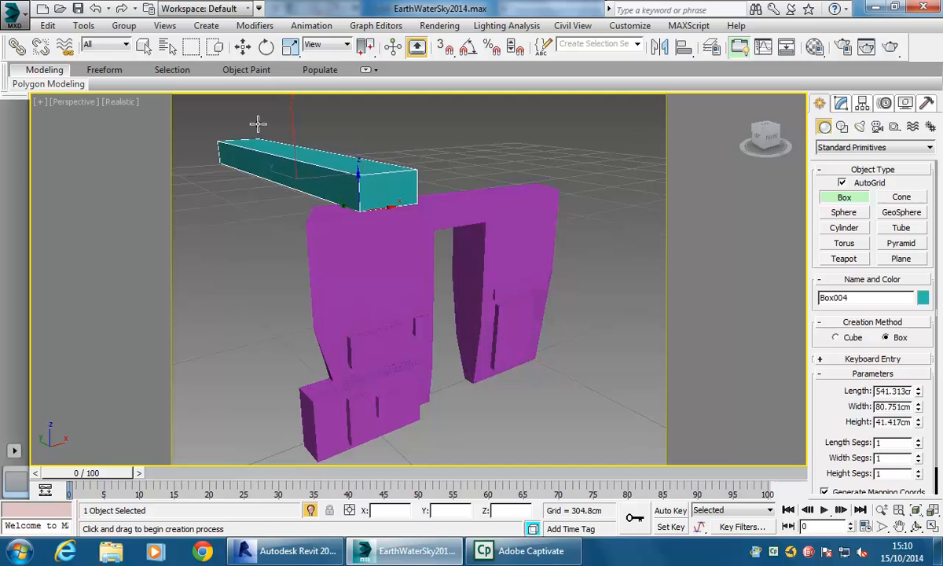
{"action": "left_click", "coordinate": [258, 122]}
{"action": "right_click", "coordinate": [237, 218]}
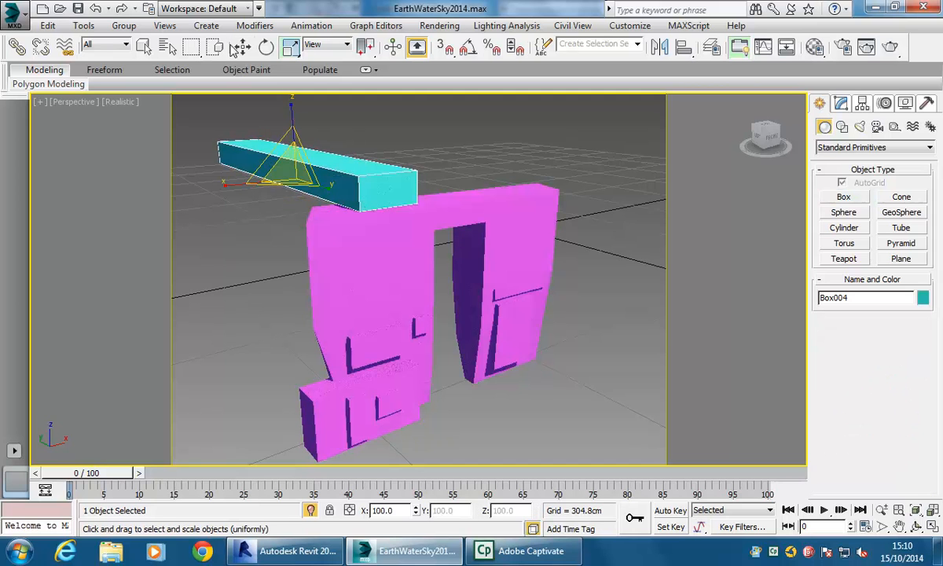
- Rotate the new box about 14 degrees and move it so it crosses over the wall's top
{"action": "left_click", "coordinate": [266, 47]}
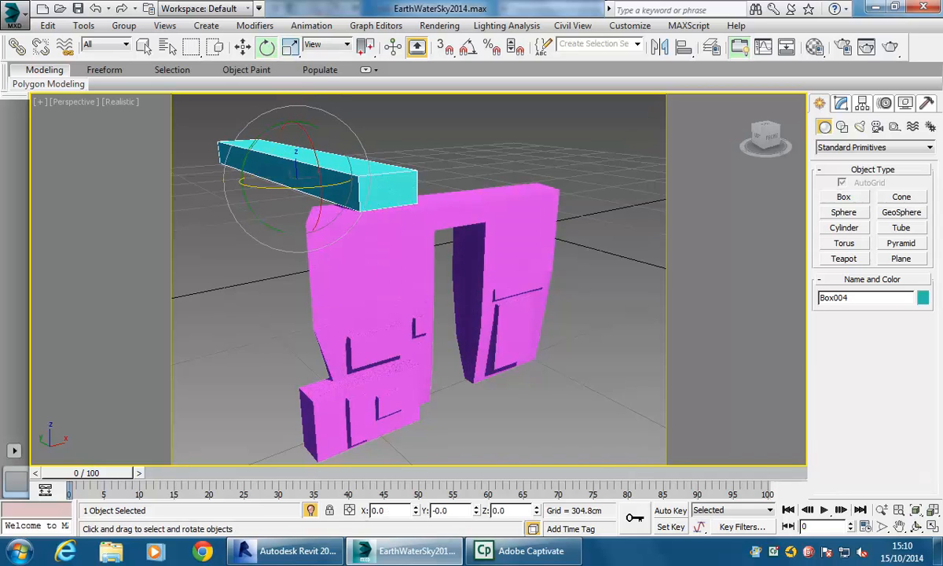
{"action": "left_click_drag", "start_coordinate": [316, 214], "coordinate": [321, 165]}
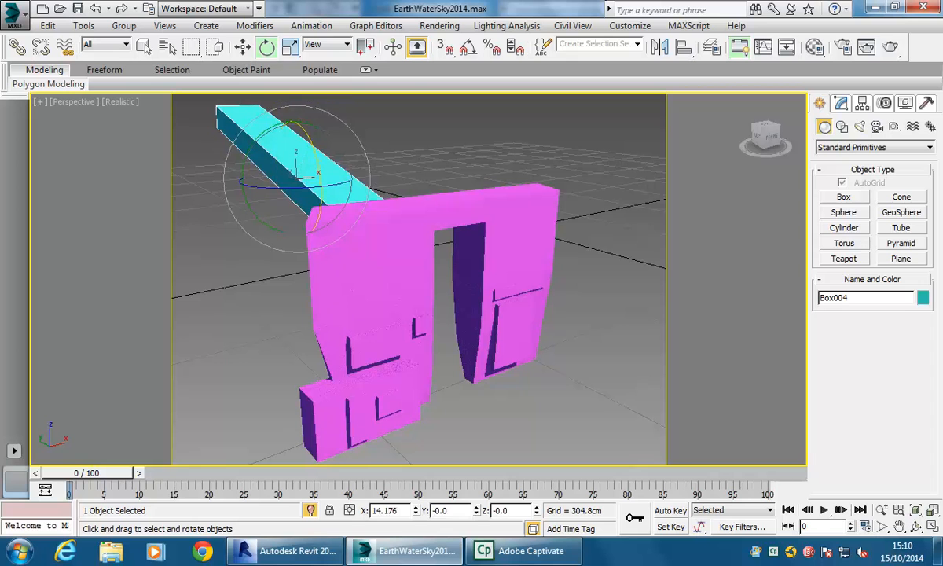
{"action": "right_click", "coordinate": [272, 168]}
{"action": "left_click", "coordinate": [292, 185]}
{"action": "left_click_drag", "start_coordinate": [259, 165], "coordinate": [283, 189]}
{"action": "mouse_move", "coordinate": [298, 147]}
{"action": "left_mouse_down"}
{"action": "mouse_move", "coordinate": [296, 99]}
{"action": "mouse_move", "coordinate": [295, 135]}
{"action": "left_mouse_up"}
{"action": "left_click_drag", "start_coordinate": [316, 100], "coordinate": [315, 111]}
{"action": "middle_click_drag", "start_coordinate": [312, 172], "coordinate": [401, 235]}
{"action": "middle_click_drag", "start_coordinate": [344, 254], "coordinate": [369, 287]}
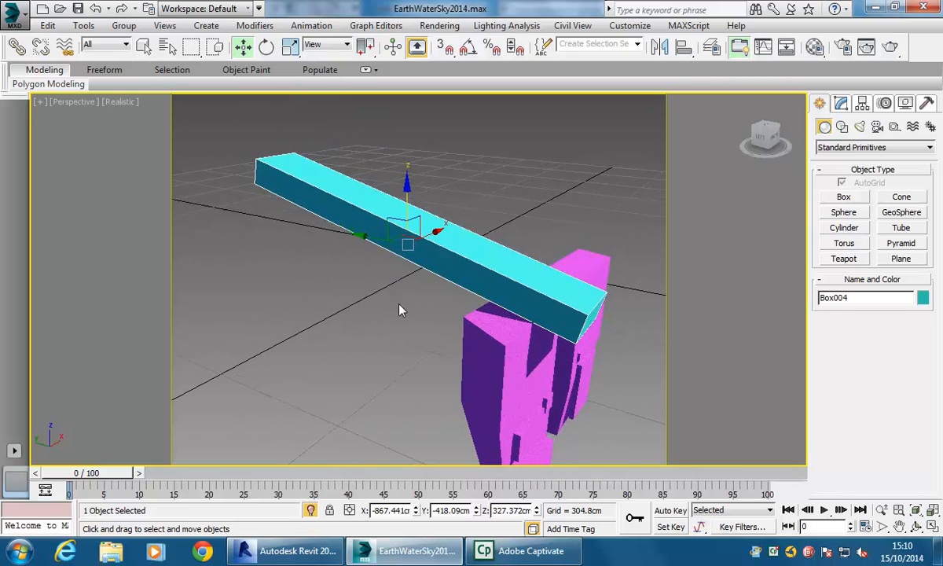
- Resize the box to about 438 cm long, 67 cm wide and 36 cm high
{"action": "left_click", "coordinate": [840, 103]}
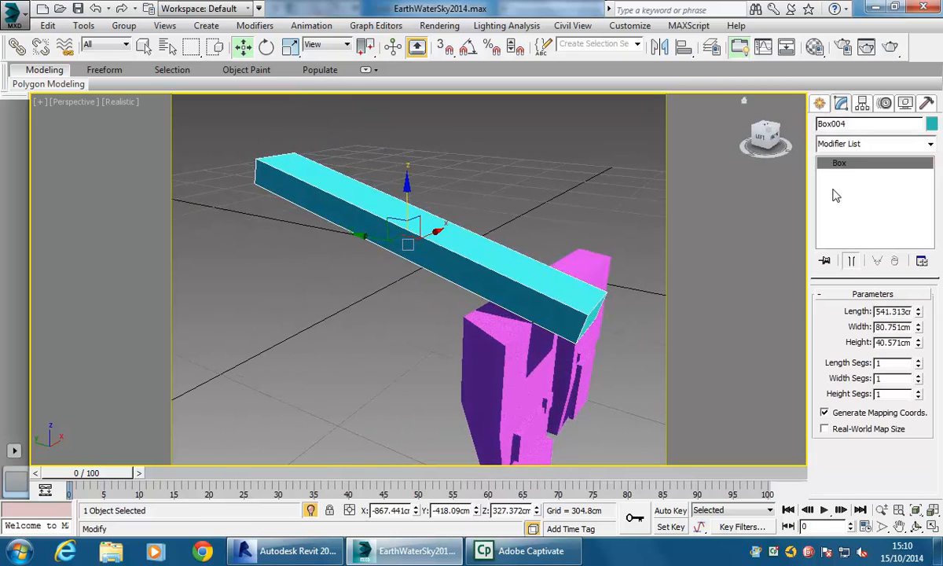
{"action": "left_click_drag", "start_coordinate": [921, 348], "coordinate": [916, 324]}
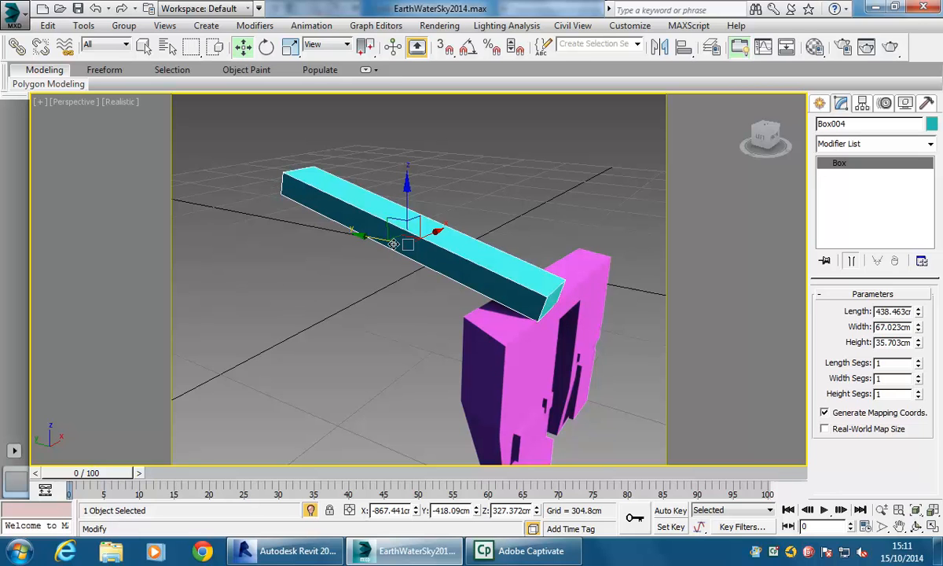
{"action": "middle_click_drag", "start_coordinate": [330, 263], "coordinate": [320, 270]}
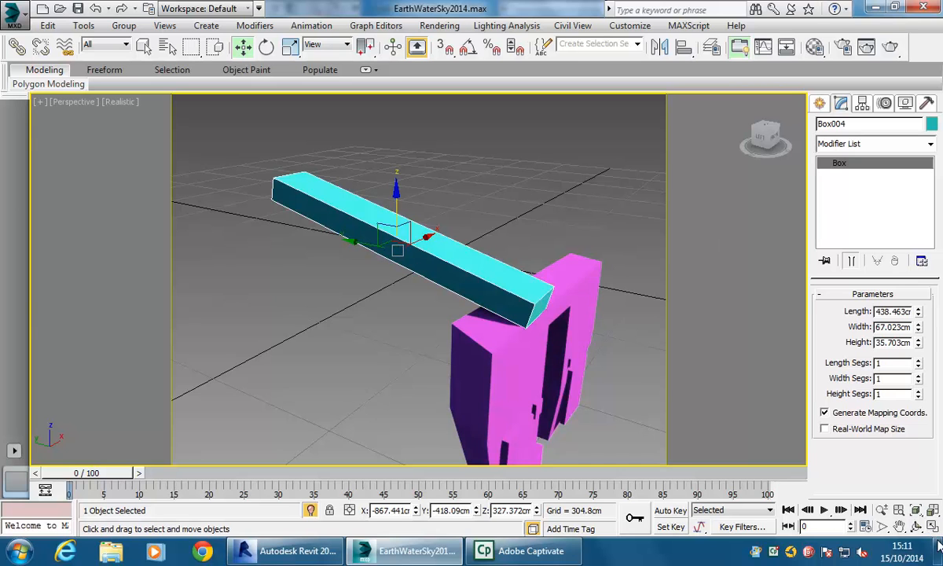
- Switch the reference coordinate system to Local
{"action": "key", "text": "alt+w"}
{"action": "scroll", "coordinate": [558, 191], "scroll_direction": "down", "scroll_amount": 3}
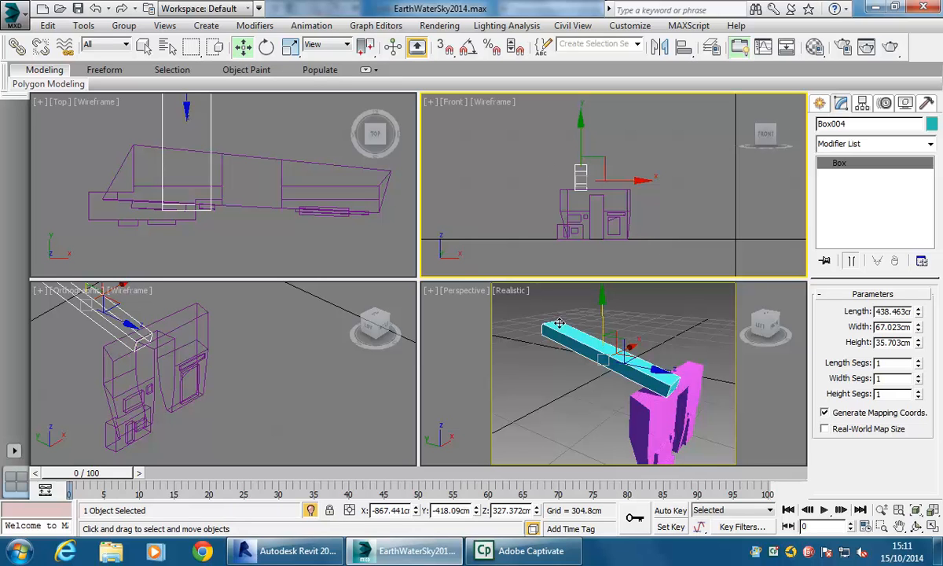
{"action": "right_click", "coordinate": [577, 381]}
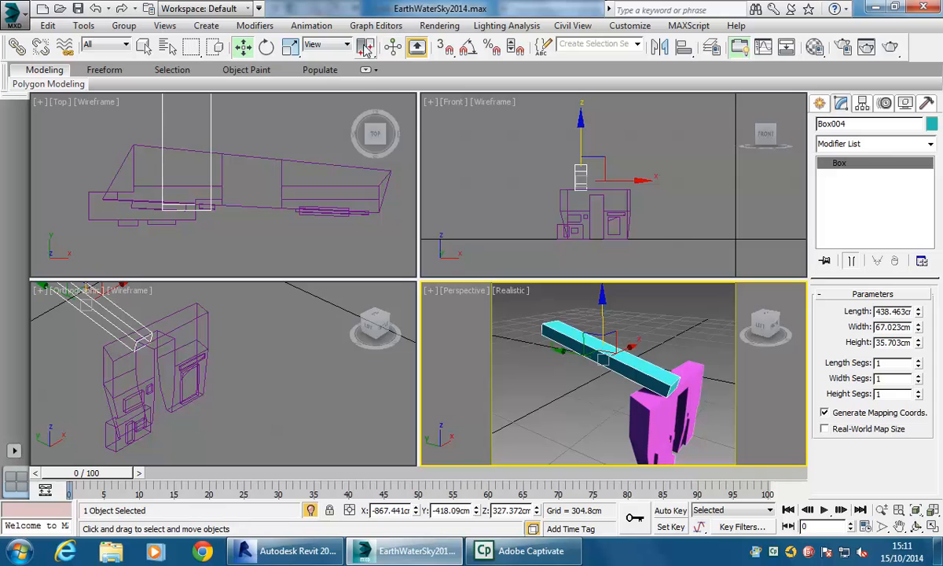
{"action": "left_click", "coordinate": [330, 46]}
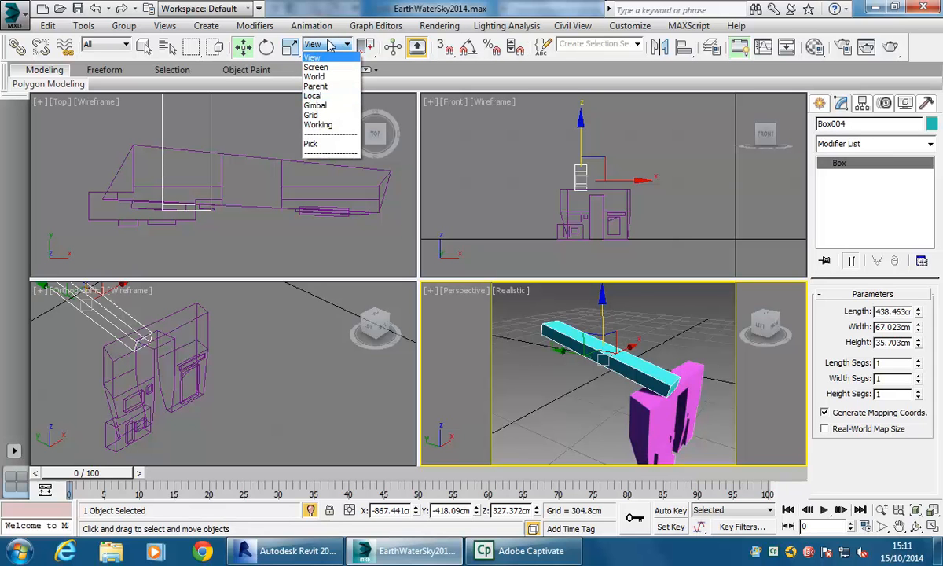
{"action": "left_click", "coordinate": [324, 96]}
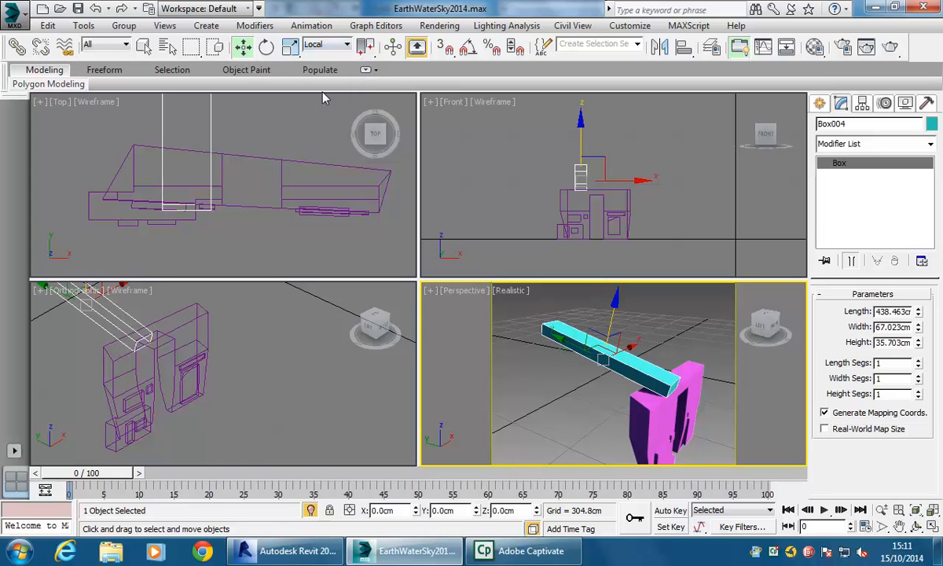
{"action": "left_click", "coordinate": [319, 46]}
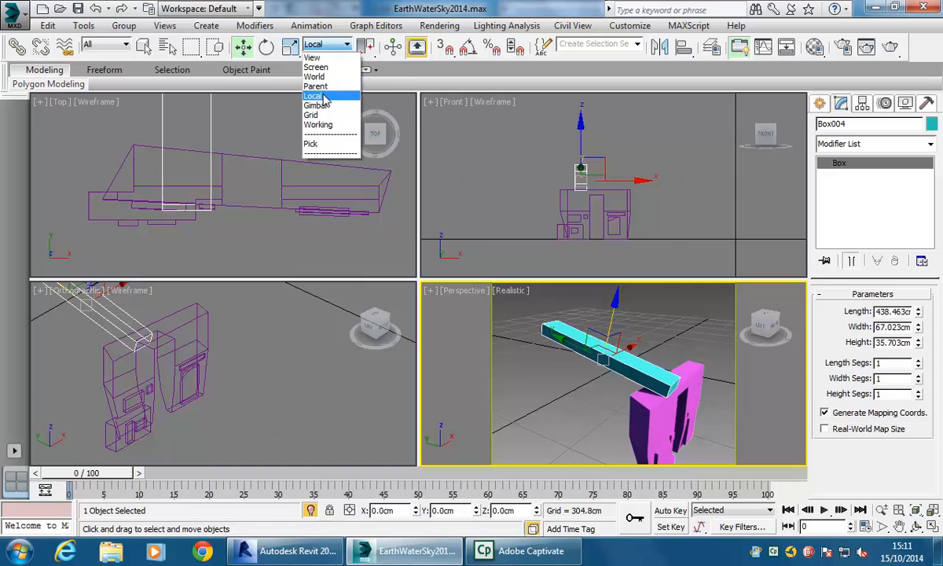
{"action": "left_click", "coordinate": [322, 96]}
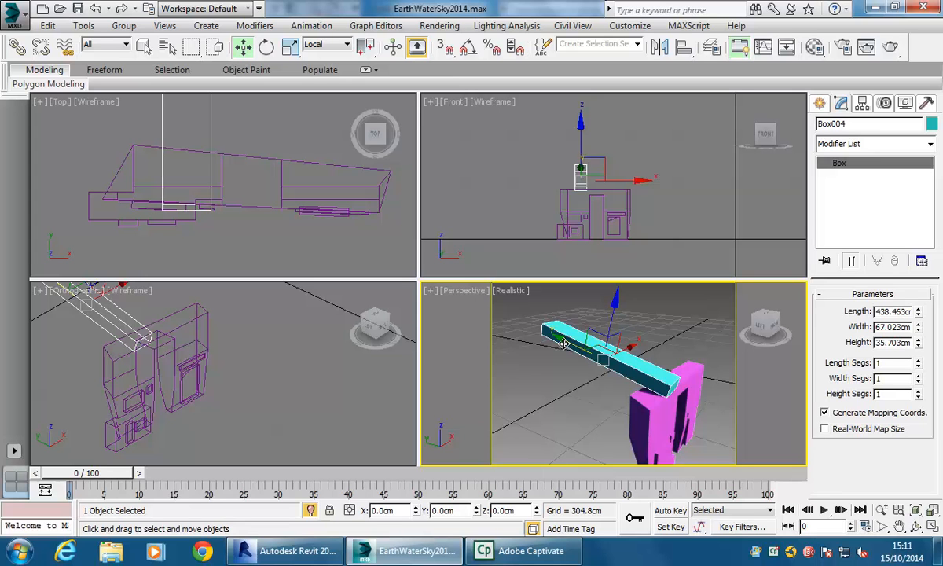
- Clone the beam box as a copy by moving it along its local length axis
{"action": "mouse_move", "coordinate": [566, 342]}
{"action": "left_mouse_down", "text": "shift"}
{"action": "mouse_move", "coordinate": [559, 338]}
{"action": "mouse_move", "coordinate": [584, 349]}
{"action": "left_mouse_up", "text": "shift"}
{"action": "left_click_drag", "start_coordinate": [584, 348], "coordinate": [594, 373]}
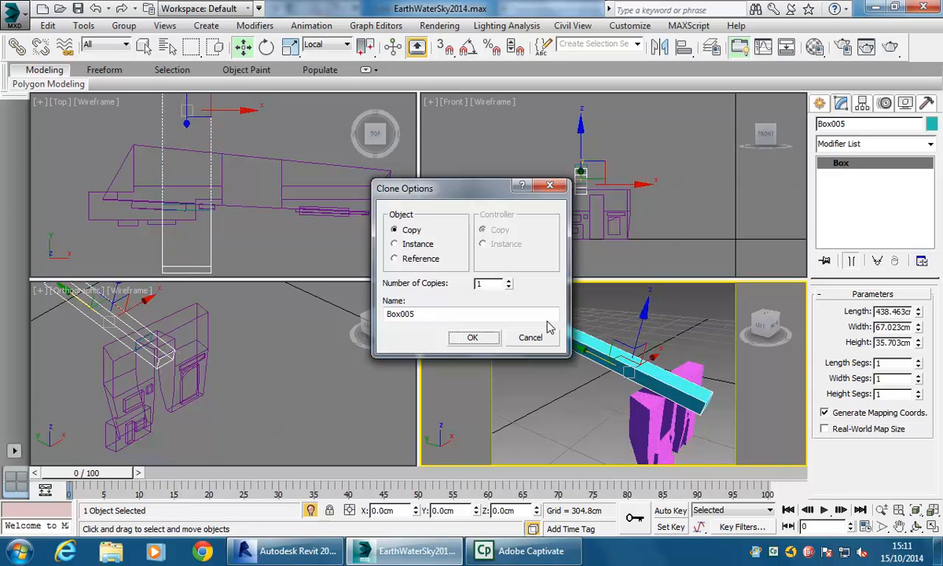
{"action": "left_click", "coordinate": [472, 337]}
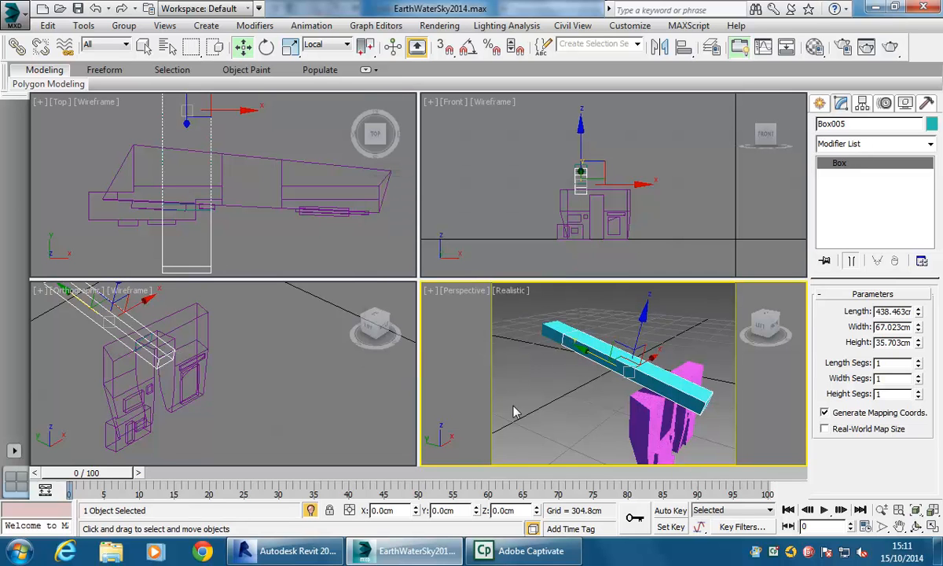
- Select the original beam box and create a ProBoolean Intersection, picking its copy as the operand
{"action": "left_click", "coordinate": [932, 526]}
{"action": "scroll", "coordinate": [363, 282], "scroll_direction": "up", "scroll_amount": 4}
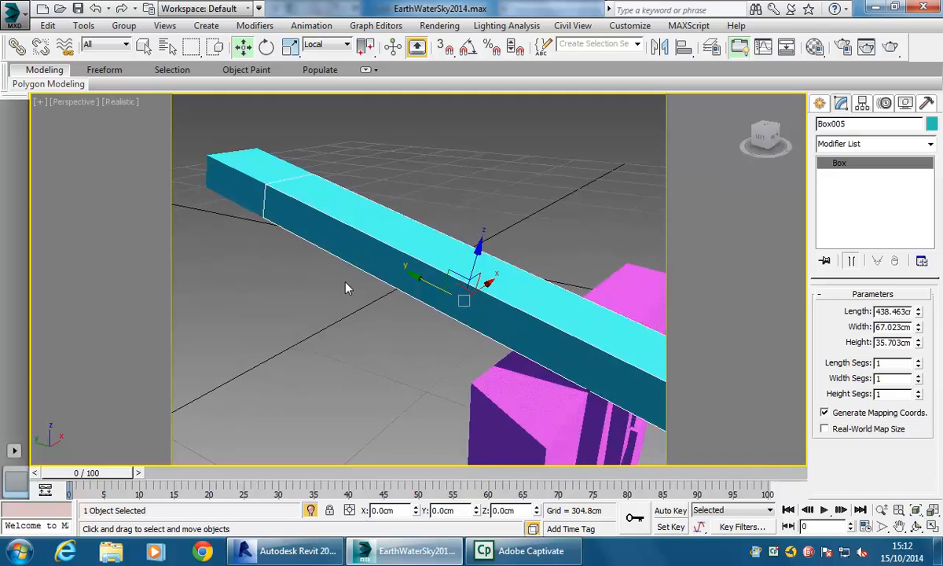
{"action": "scroll", "coordinate": [341, 288], "scroll_direction": "down", "scroll_amount": 4}
{"action": "scroll", "coordinate": [341, 287], "scroll_direction": "up", "scroll_amount": 3}
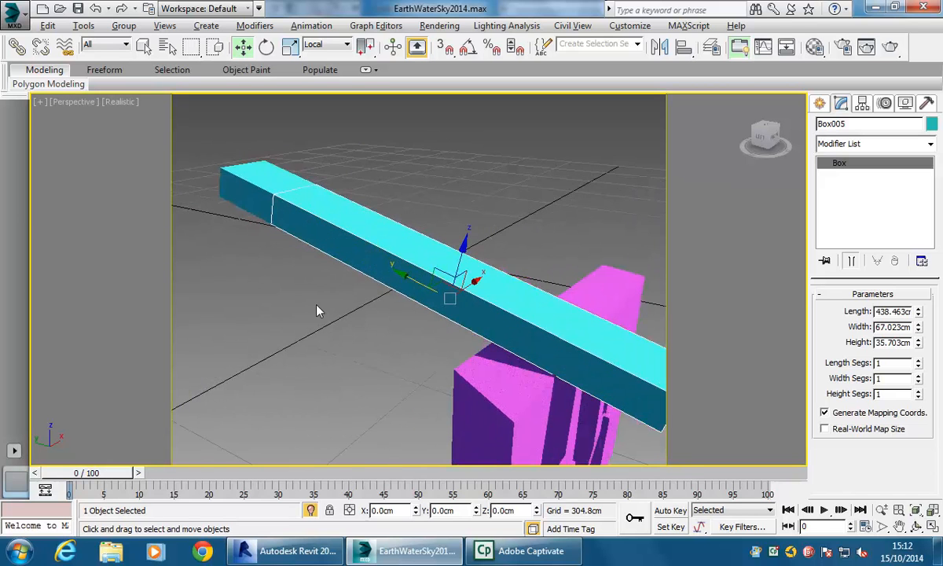
{"action": "scroll", "coordinate": [322, 310], "scroll_direction": "down", "scroll_amount": 1}
{"action": "left_click", "coordinate": [227, 204]}
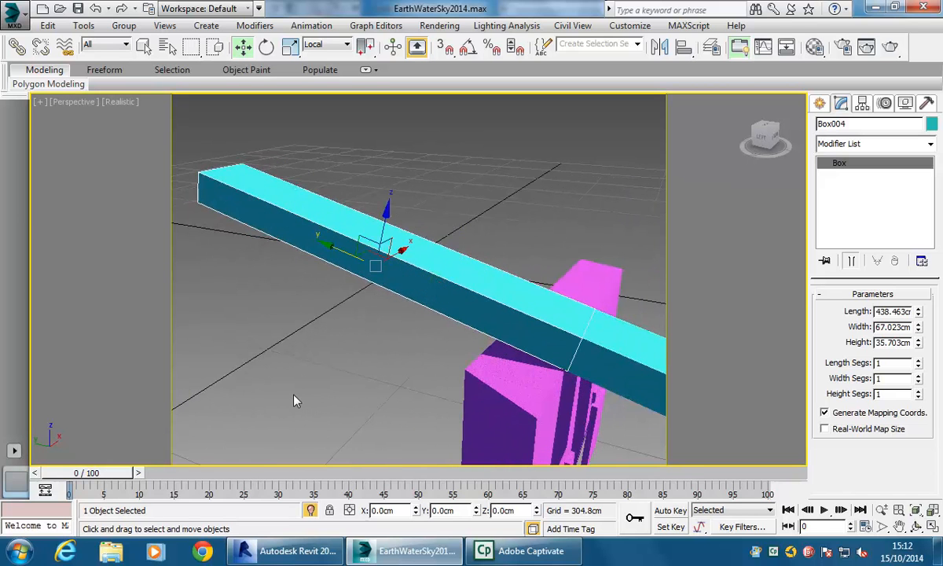
{"action": "left_click", "coordinate": [820, 103]}
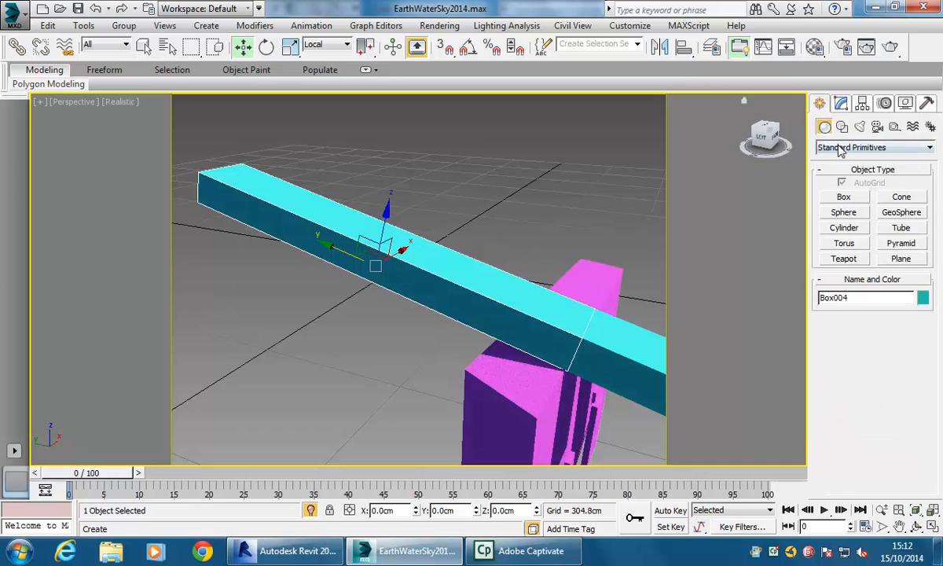
{"action": "left_click", "coordinate": [840, 149]}
{"action": "left_click", "coordinate": [839, 179]}
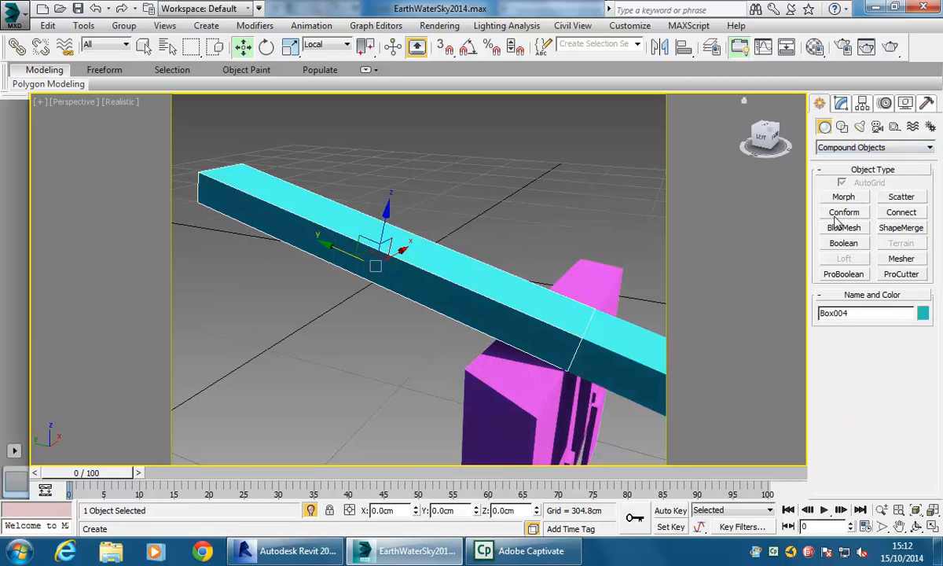
{"action": "left_click", "coordinate": [833, 275]}
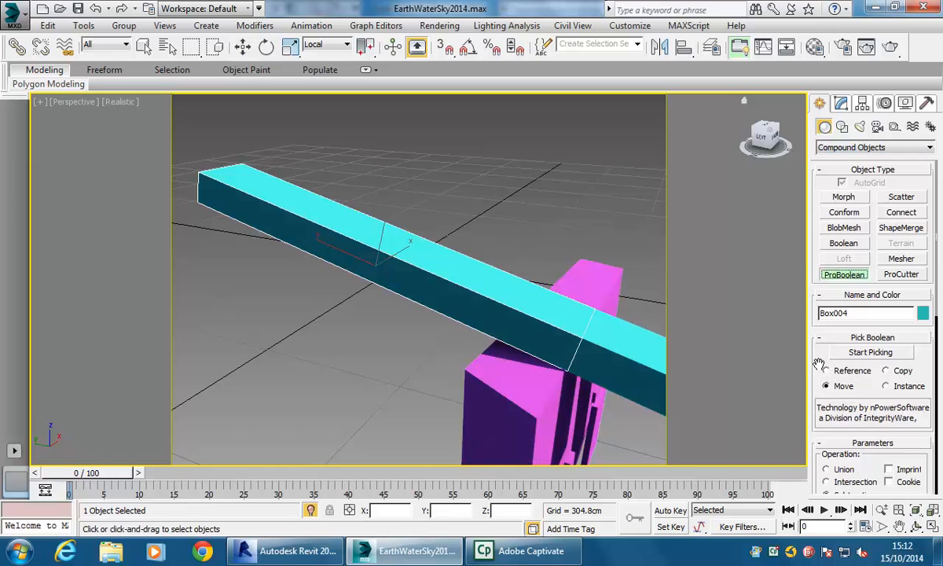
{"action": "scroll", "coordinate": [819, 366], "scroll_direction": "down", "scroll_amount": 3}
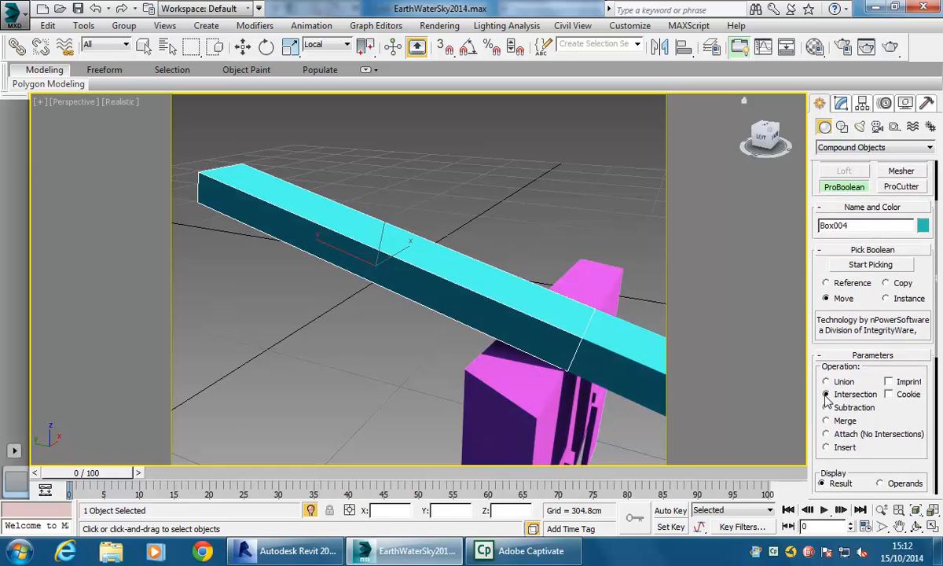
{"action": "left_click", "coordinate": [864, 265]}
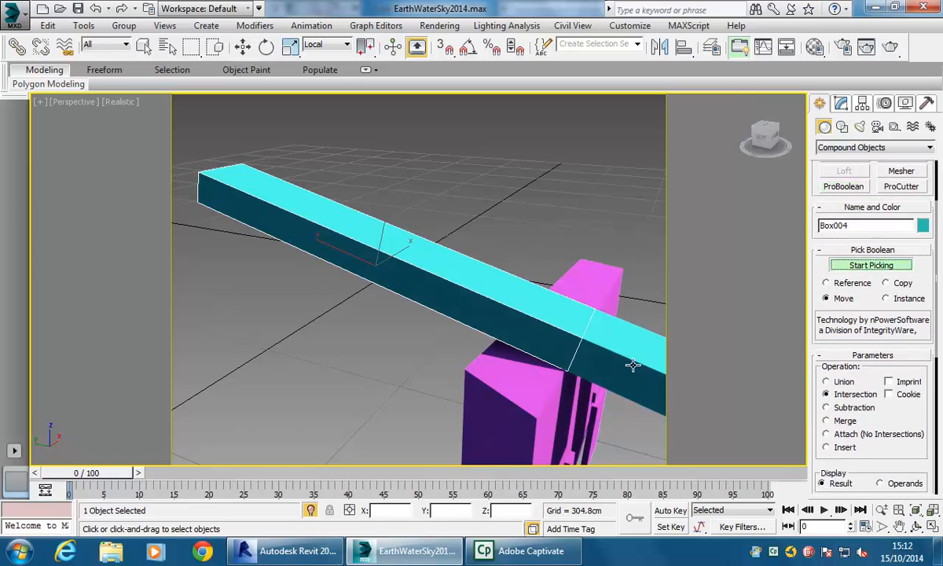
{"action": "left_click", "coordinate": [634, 361]}
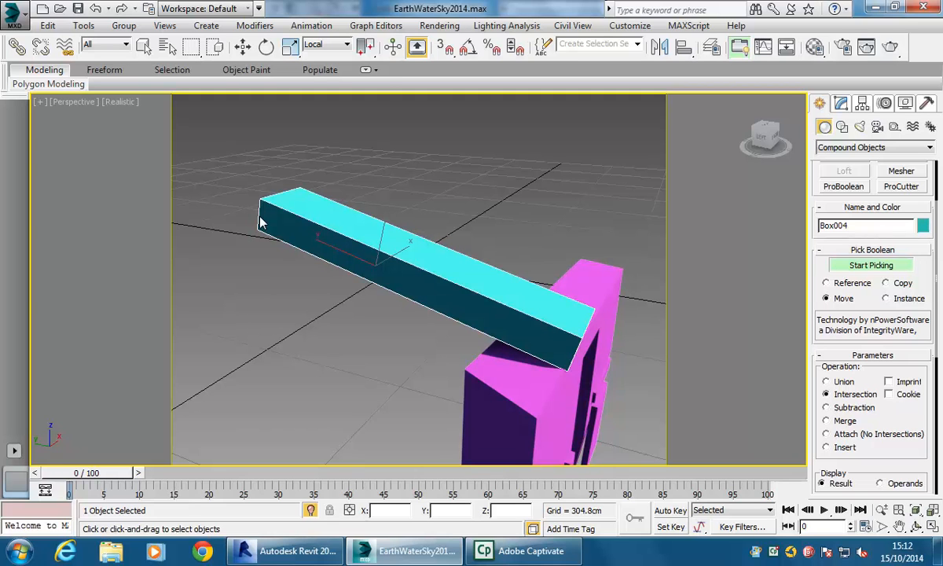
{"action": "key", "text": "w"}
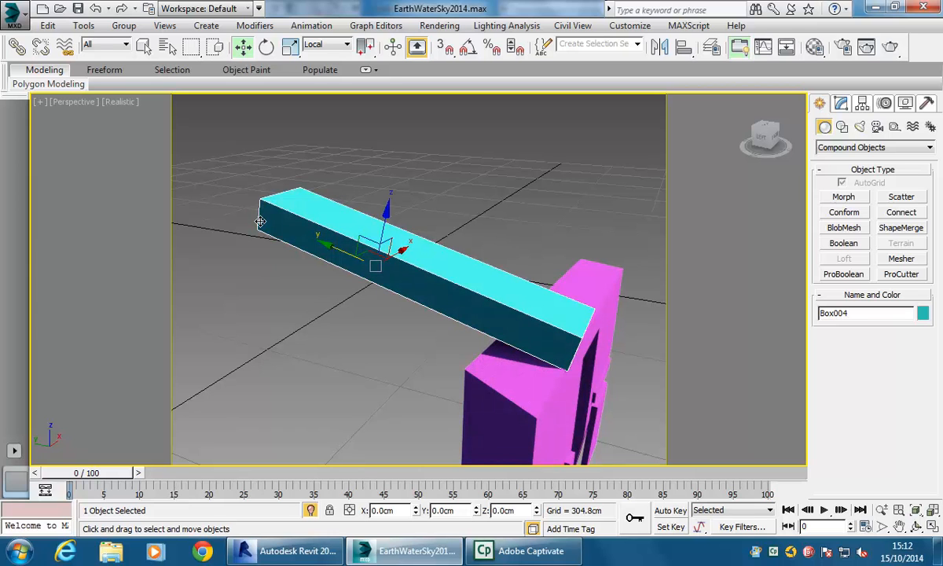
{"action": "right_click", "coordinate": [297, 210]}
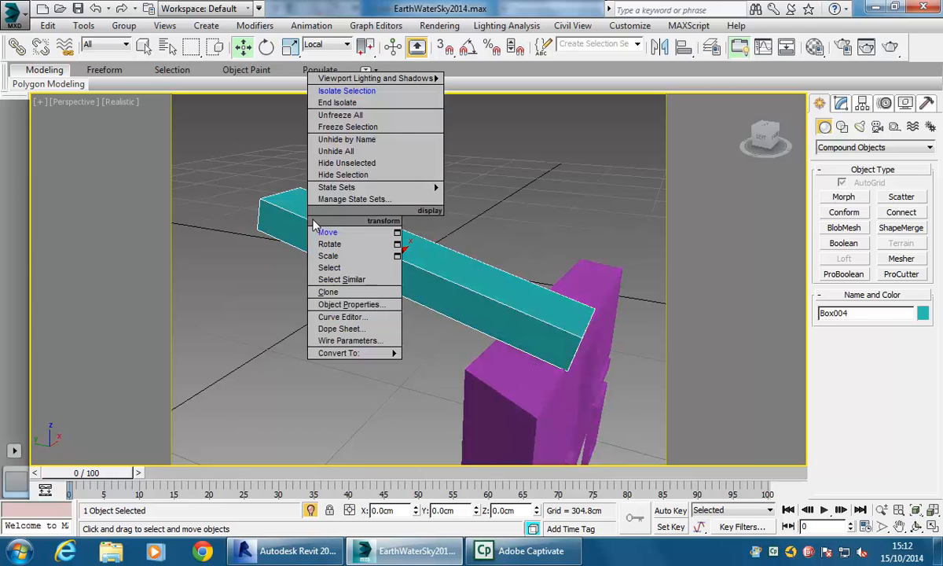
{"action": "mouse_move", "coordinate": [346, 352]}
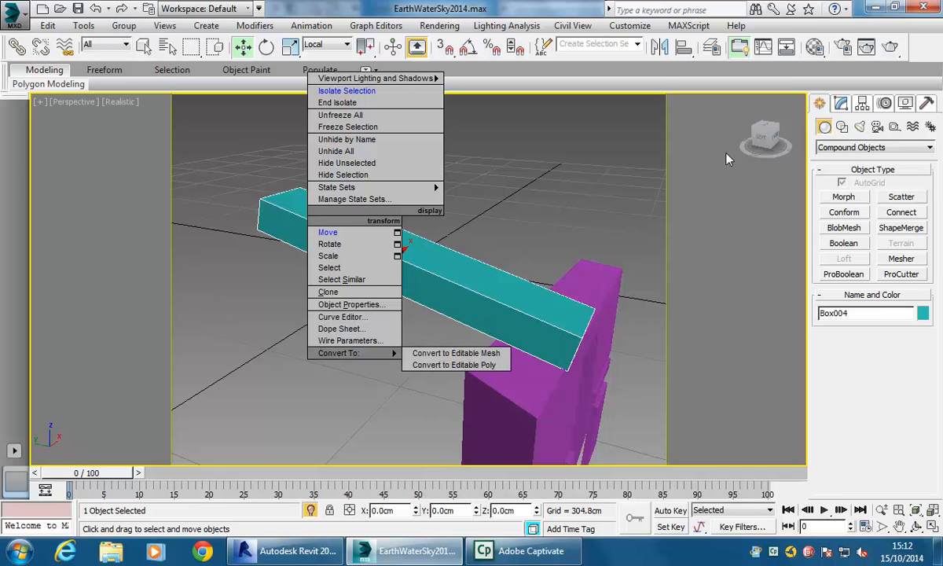
- Open the beam's ProBoolean operands and select the intersection operand Box005
{"action": "left_click", "coordinate": [840, 104]}
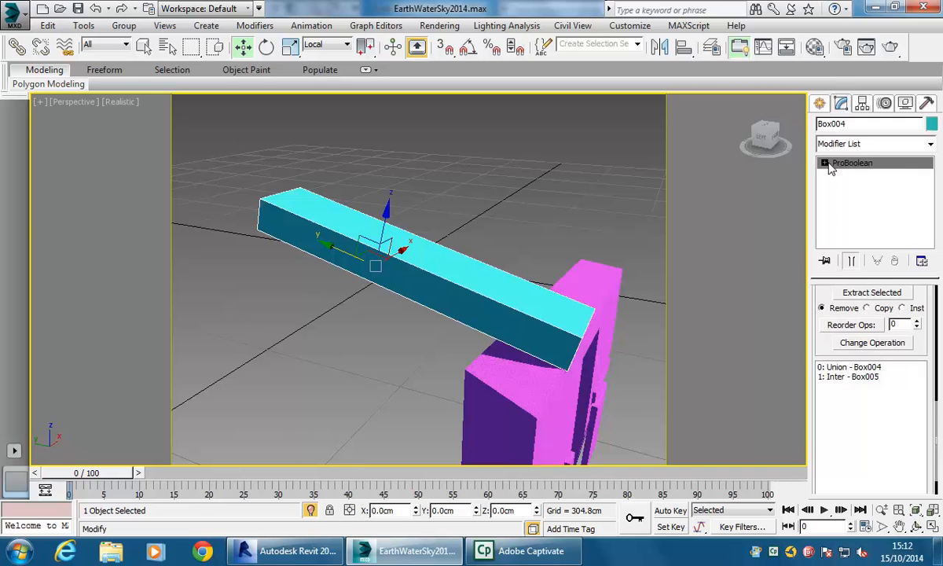
{"action": "left_click", "coordinate": [865, 367]}
{"action": "left_click", "coordinate": [853, 376]}
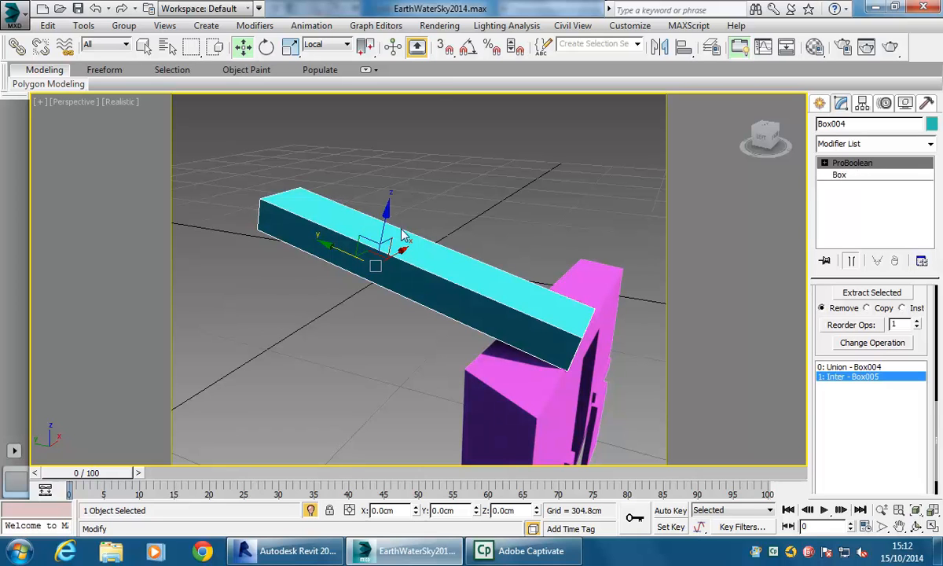
- Convert the ProBoolean beam to an editable poly
{"action": "right_click", "coordinate": [307, 198]}
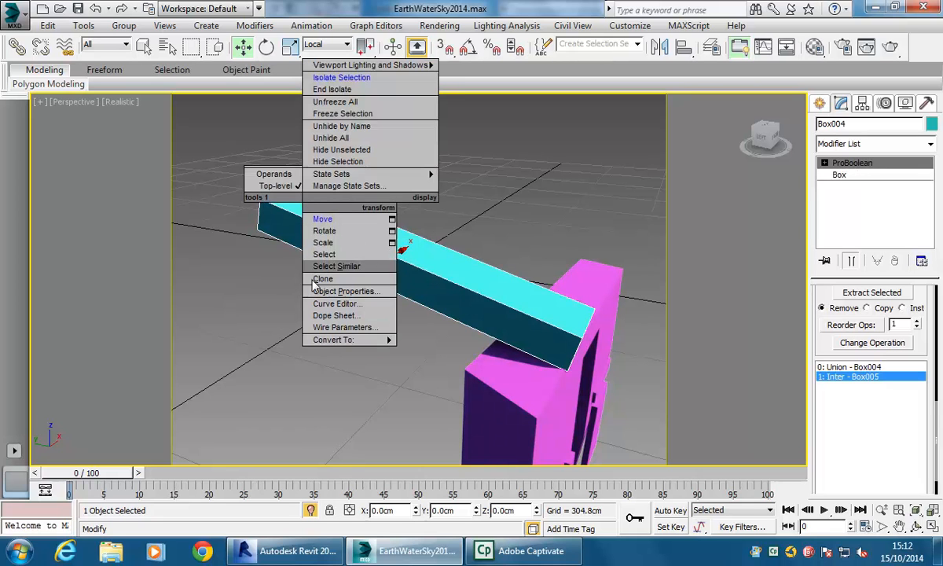
{"action": "mouse_move", "coordinate": [330, 342]}
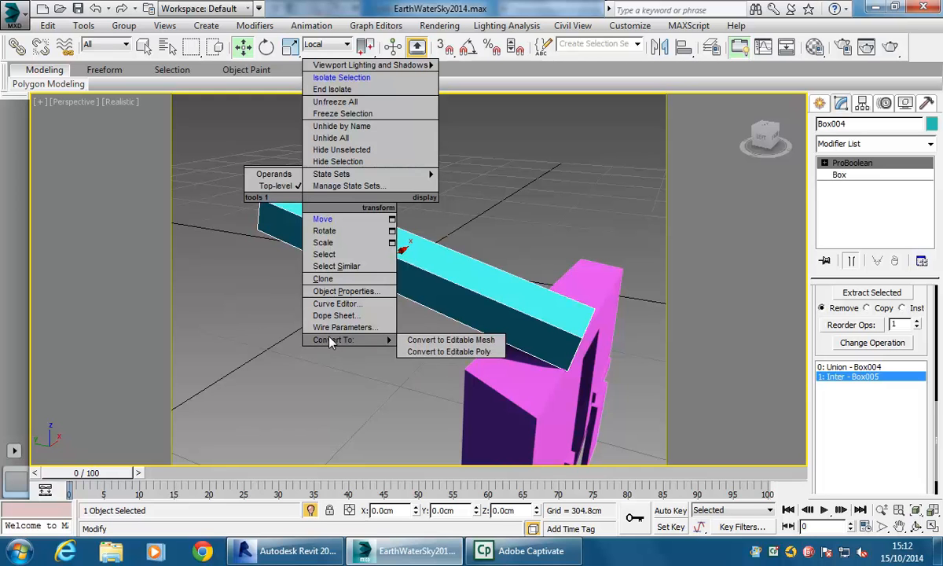
{"action": "left_click", "coordinate": [448, 351]}
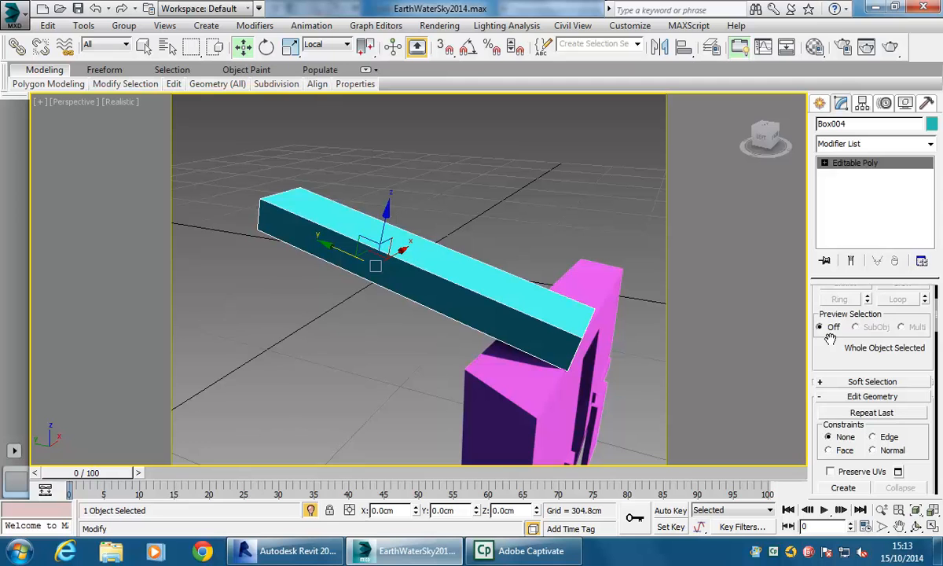
- In Vertex mode, select the beam's four top corner vertices and move them down to make the beam thinner
{"action": "left_click", "coordinate": [825, 163]}
{"action": "left_click", "coordinate": [834, 176]}
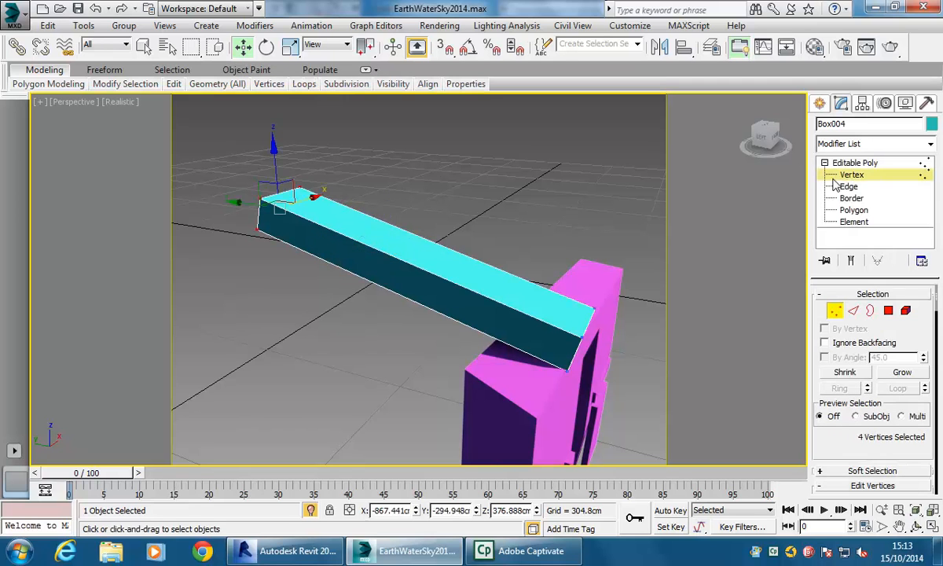
{"action": "left_click", "coordinate": [262, 198]}
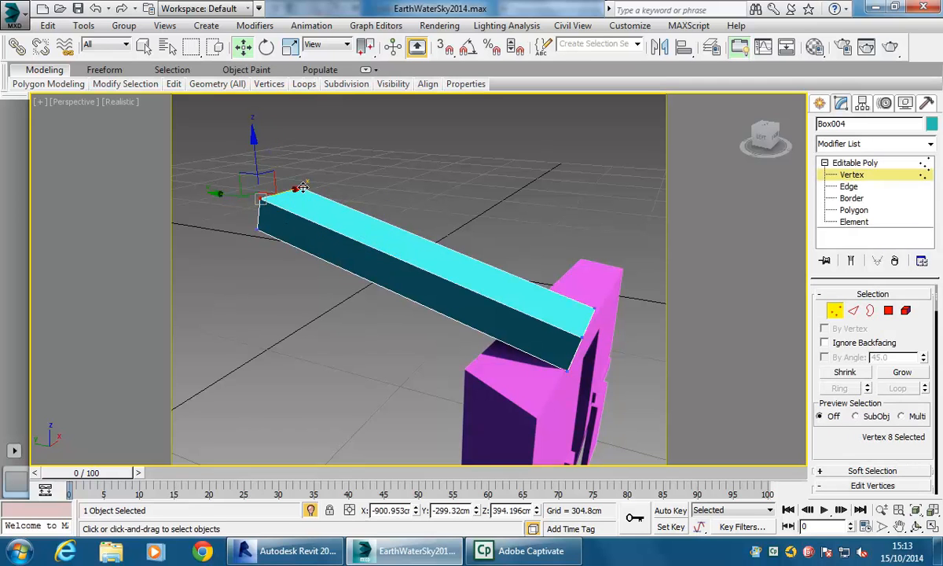
{"action": "left_click", "coordinate": [302, 189], "text": "ctrl"}
{"action": "left_click", "coordinate": [594, 306], "text": "ctrl"}
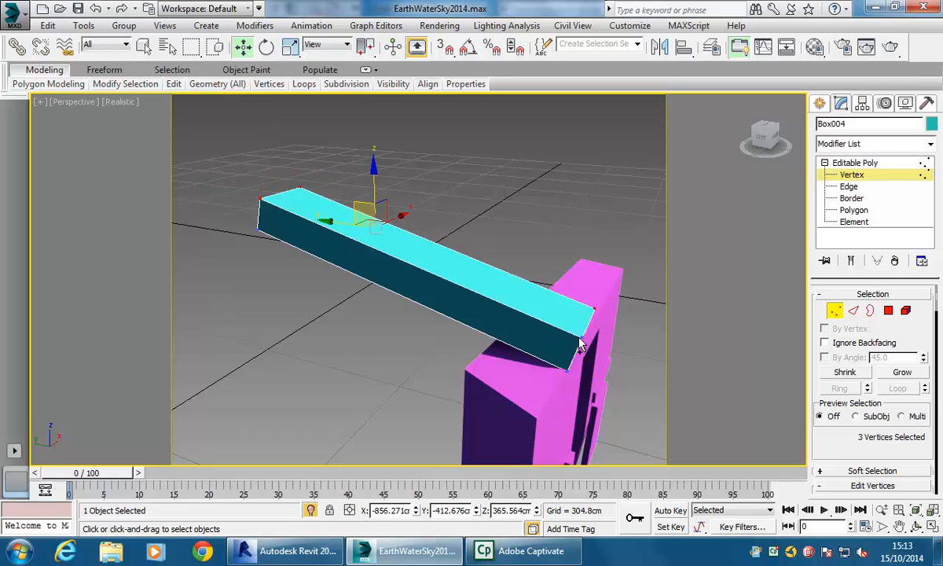
{"action": "left_click", "coordinate": [582, 337], "text": "ctrl"}
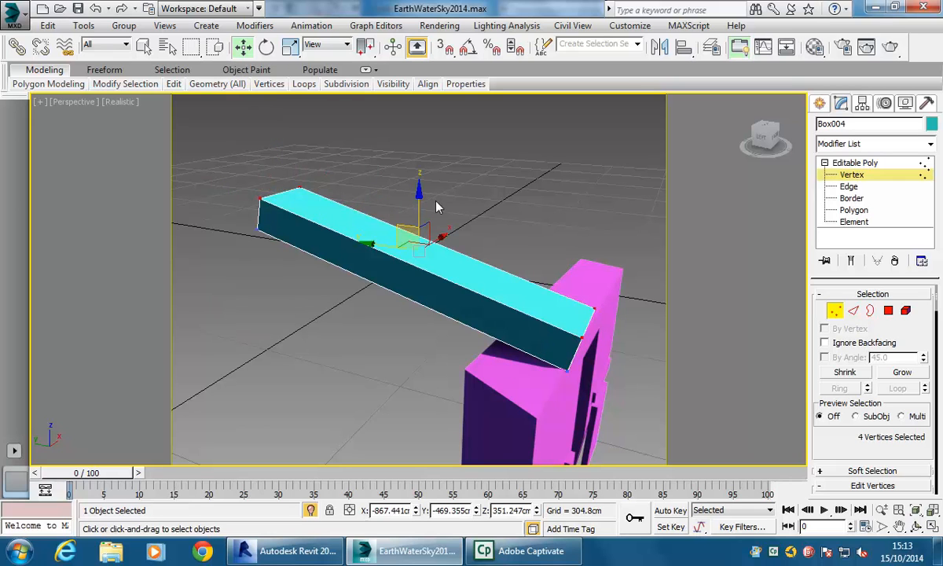
{"action": "left_click_drag", "start_coordinate": [419, 199], "coordinate": [418, 220]}
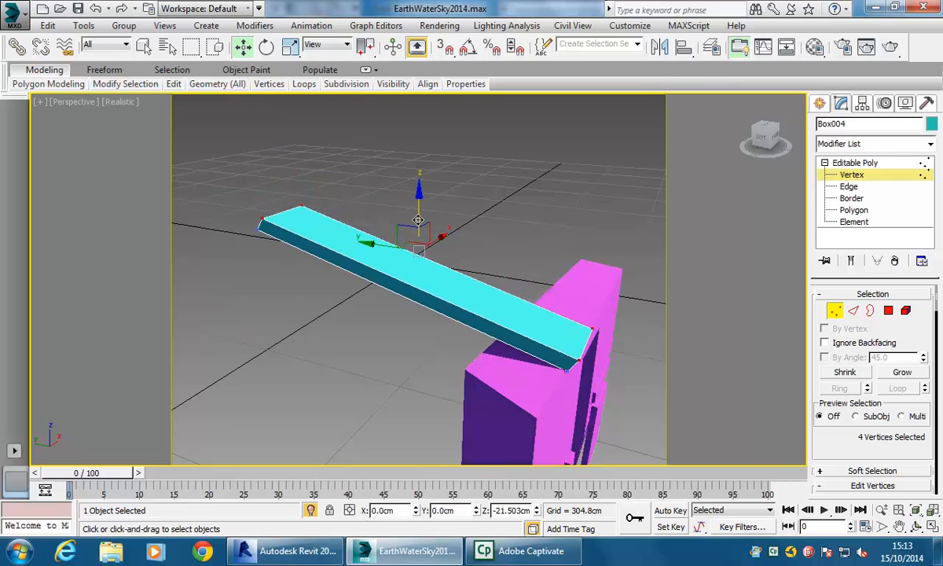
- Orbit around the wall to examine the thinned beam from several angles
{"action": "left_click", "coordinate": [96, 10]}
{"action": "left_click", "coordinate": [228, 155]}
{"action": "middle_click_drag", "start_coordinate": [217, 186], "coordinate": [373, 316], "text": "alt"}
{"action": "left_click", "coordinate": [858, 162]}
{"action": "left_click", "coordinate": [851, 174]}
{"action": "left_click_drag", "start_coordinate": [406, 375], "coordinate": [406, 376]}
{"action": "left_click_drag", "start_coordinate": [426, 281], "coordinate": [363, 282]}
{"action": "middle_click_drag", "start_coordinate": [206, 335], "coordinate": [330, 329], "text": "alt"}
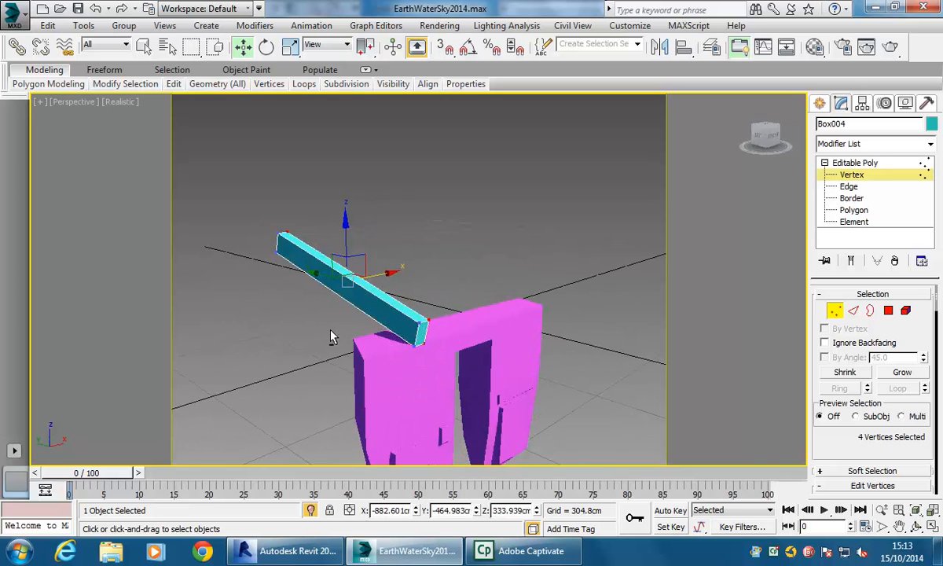
- Return to the whole object and clone the beam sideways as instances to form a row of parallel beams
{"action": "left_click", "coordinate": [856, 162]}
{"action": "middle_click_drag", "start_coordinate": [382, 300], "coordinate": [357, 333], "text": "alt"}
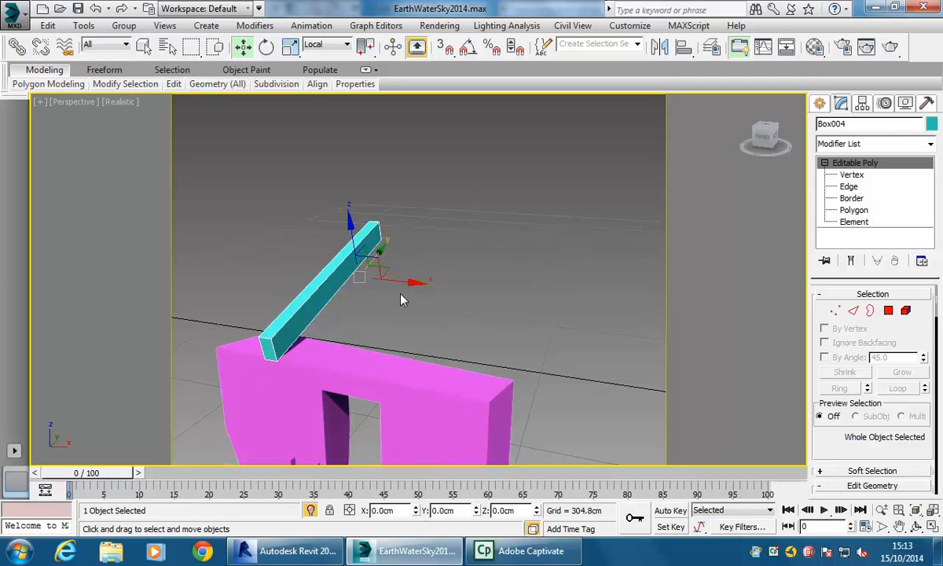
{"action": "left_click_drag", "start_coordinate": [399, 280], "coordinate": [438, 284], "text": "shift"}
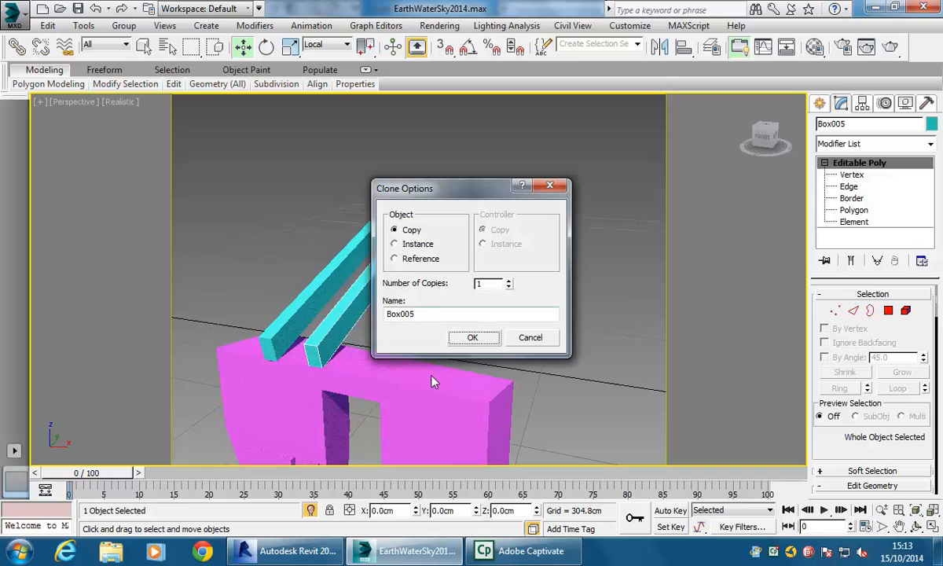
{"action": "left_click", "coordinate": [401, 245]}
{"action": "key", "text": "Down"}
{"action": "key", "text": "Down"}
{"action": "key", "text": "Down"}
{"action": "left_click", "coordinate": [395, 244]}
{"action": "left_click_drag", "start_coordinate": [447, 187], "coordinate": [551, 86]}
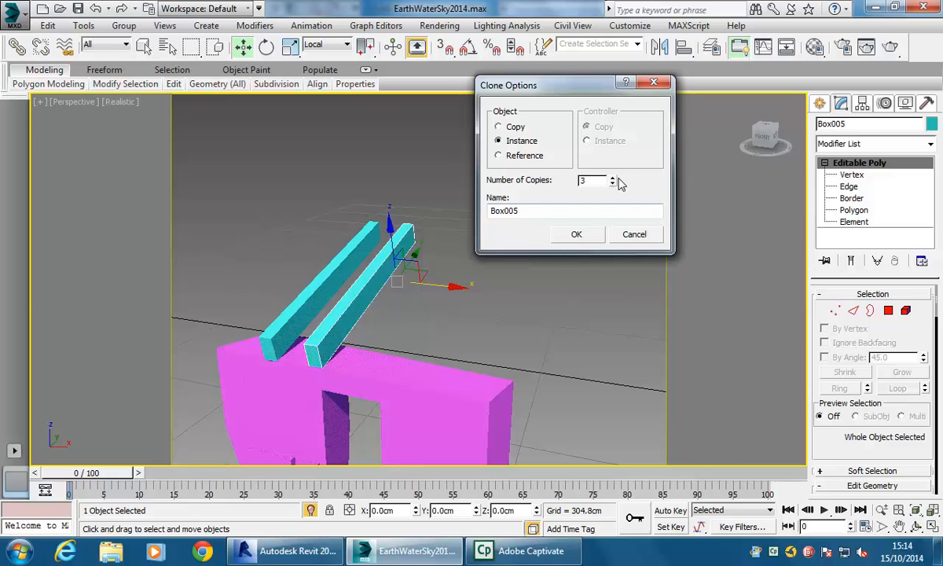
{"action": "left_click", "coordinate": [586, 235]}
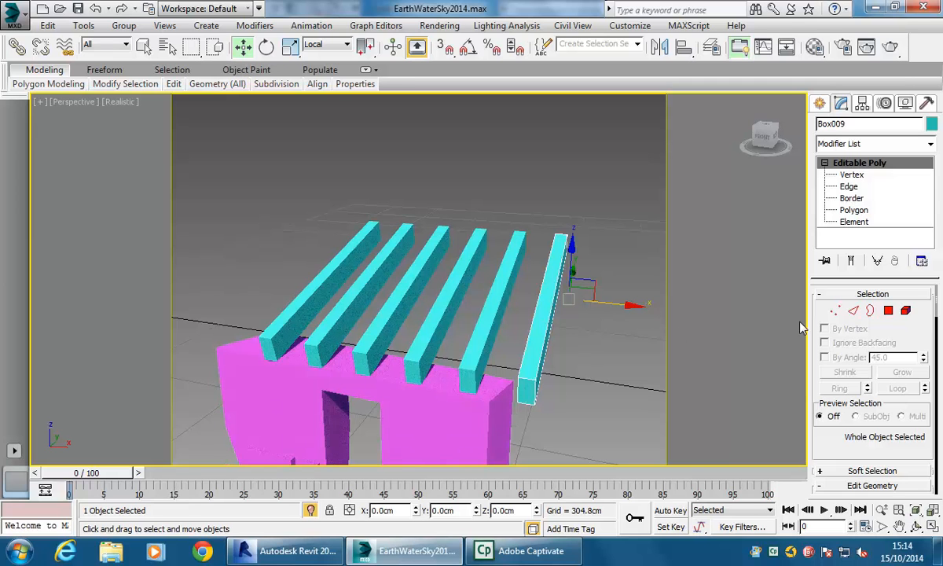
{"action": "left_click", "coordinate": [837, 314]}
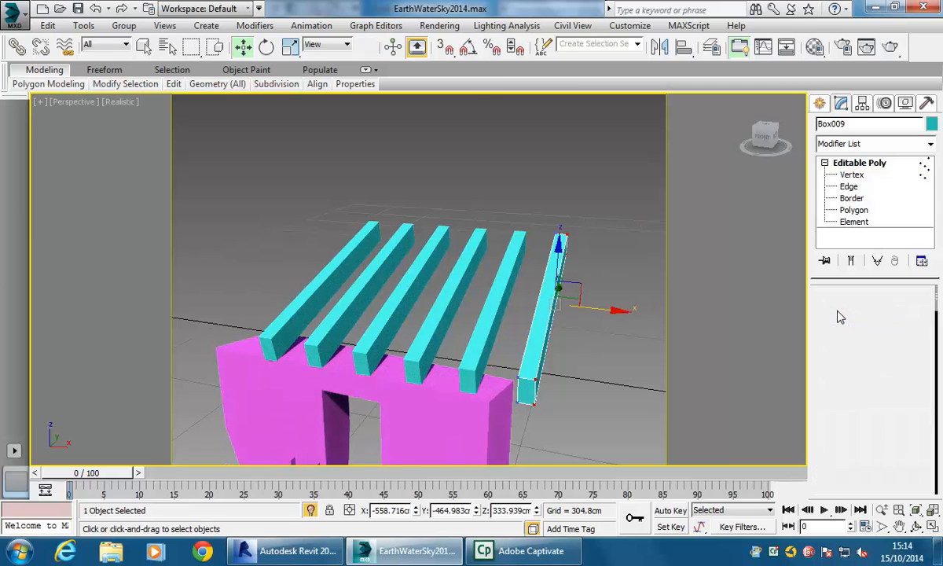
{"action": "left_click_drag", "start_coordinate": [597, 305], "coordinate": [584, 308]}
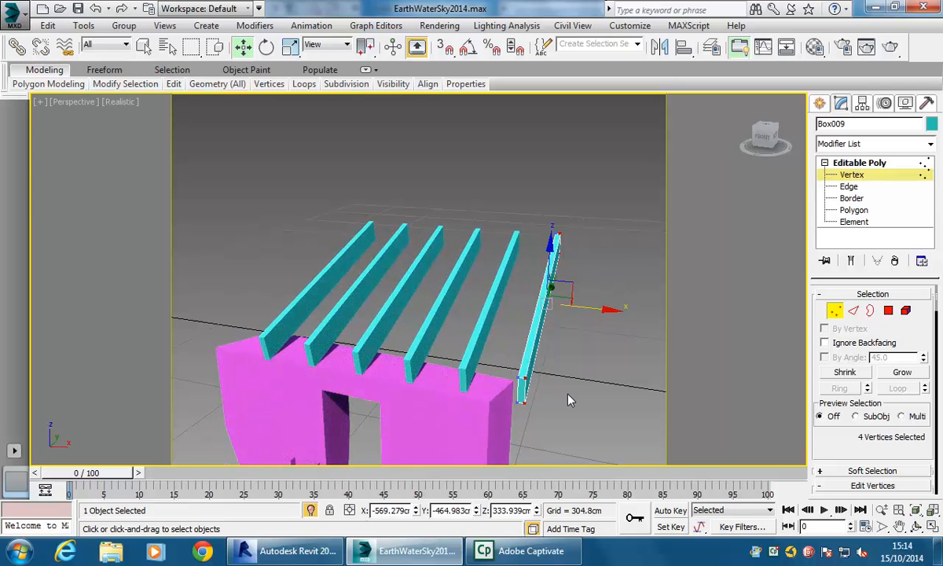
{"action": "key", "text": "1"}
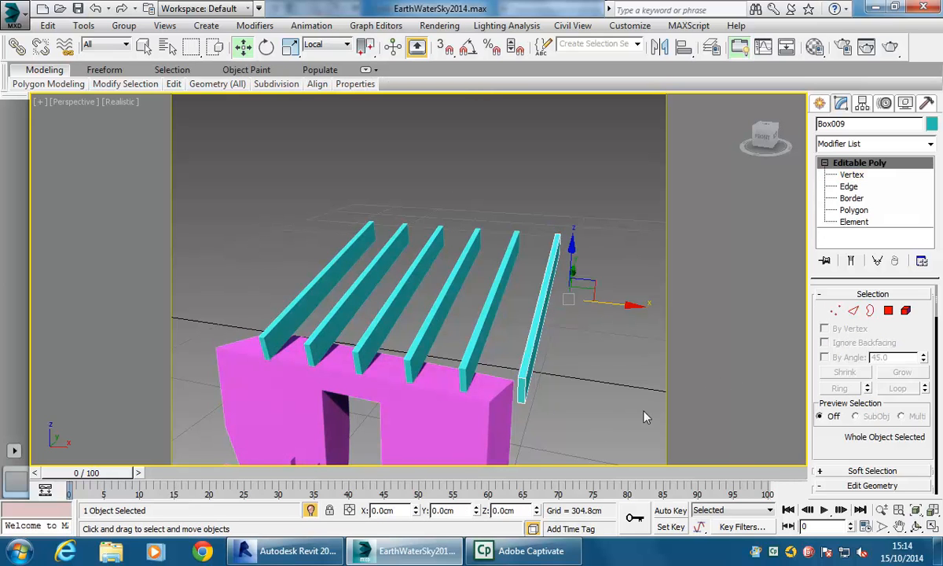
- Clone the last beam of the row sideways once more as a separate copy
{"action": "left_click_drag", "start_coordinate": [609, 306], "coordinate": [657, 313], "text": "shift"}
{"action": "left_click", "coordinate": [406, 230]}
{"action": "left_click", "coordinate": [472, 337]}
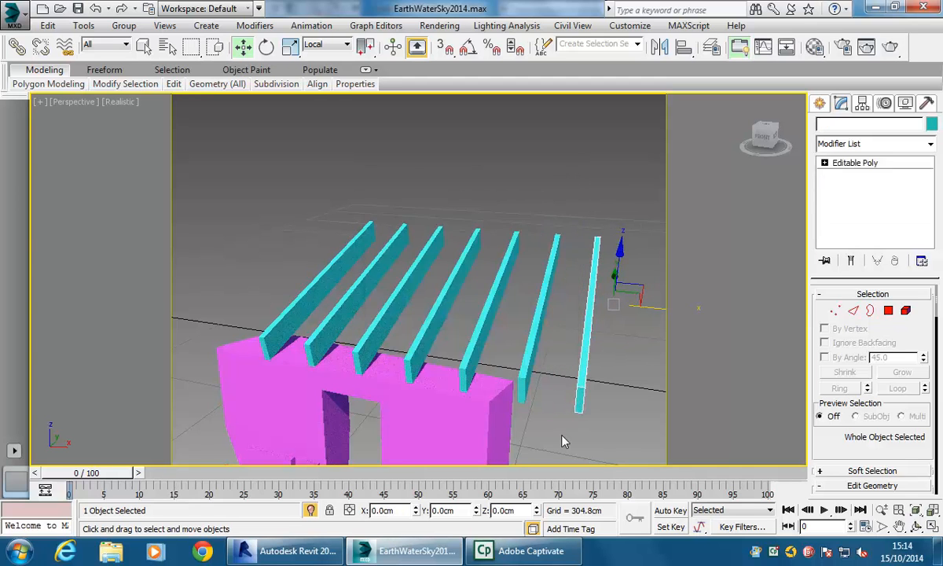
- In Vertex mode, move the new end beam's side vertices outward to widen it
{"action": "key", "text": "1"}
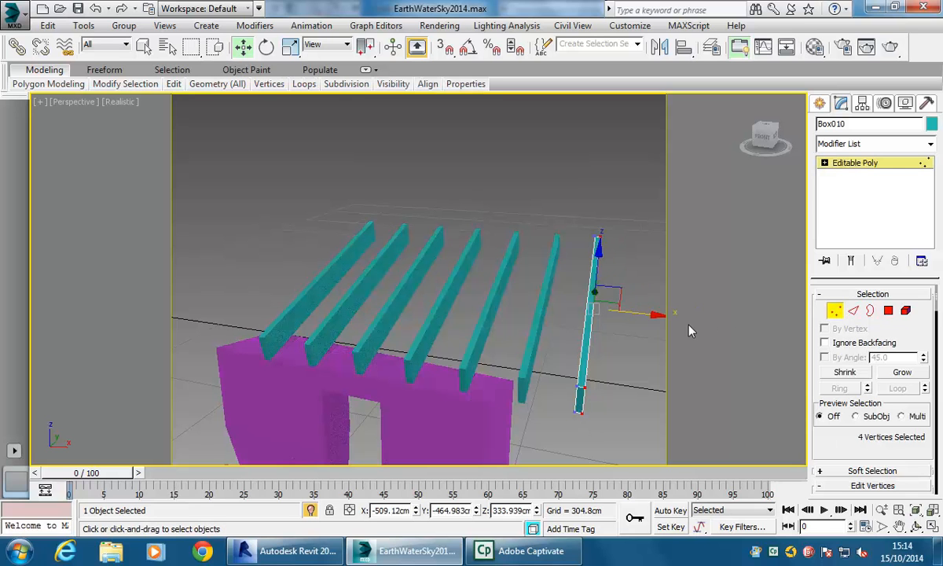
{"action": "left_click_drag", "start_coordinate": [648, 314], "coordinate": [663, 313]}
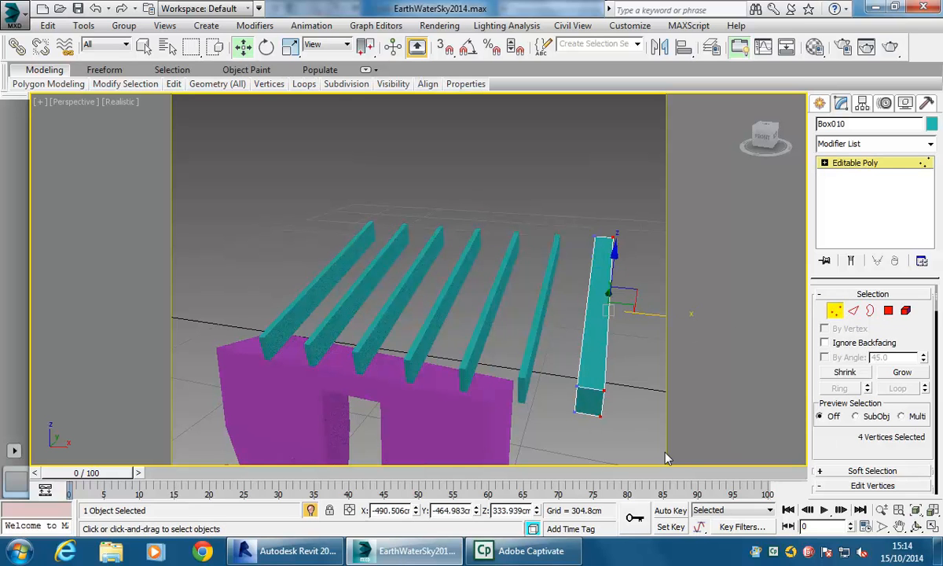
{"action": "left_click", "coordinate": [834, 310]}
- Switch the viewport to the 3D View 1 camera and inspect the wall from that view
{"action": "left_click", "coordinate": [475, 206]}
{"action": "scroll", "coordinate": [474, 206], "scroll_direction": "down", "scroll_amount": 2}
{"action": "middle_click_drag", "start_coordinate": [474, 206], "coordinate": [458, 205]}
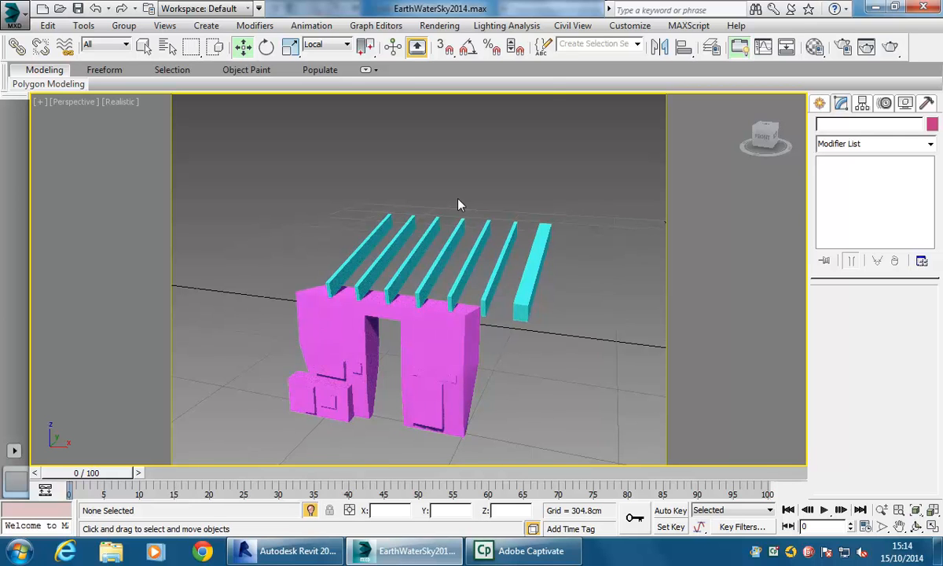
{"action": "right_click", "coordinate": [423, 189]}
{"action": "left_click", "coordinate": [443, 68]}
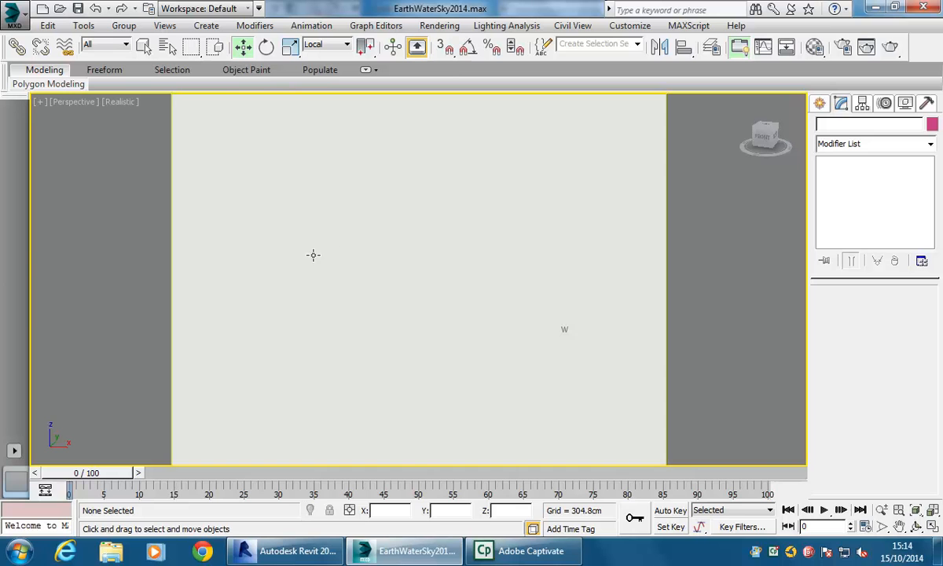
{"action": "scroll", "coordinate": [351, 252], "scroll_direction": "down", "scroll_amount": 4}
{"action": "middle_click_drag", "start_coordinate": [363, 255], "coordinate": [313, 297]}
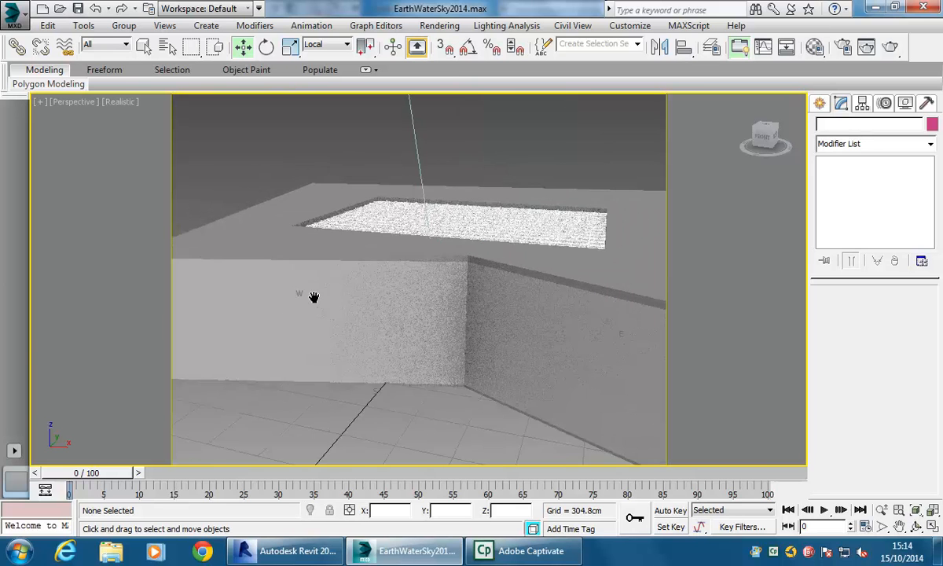
{"action": "key", "text": "c"}
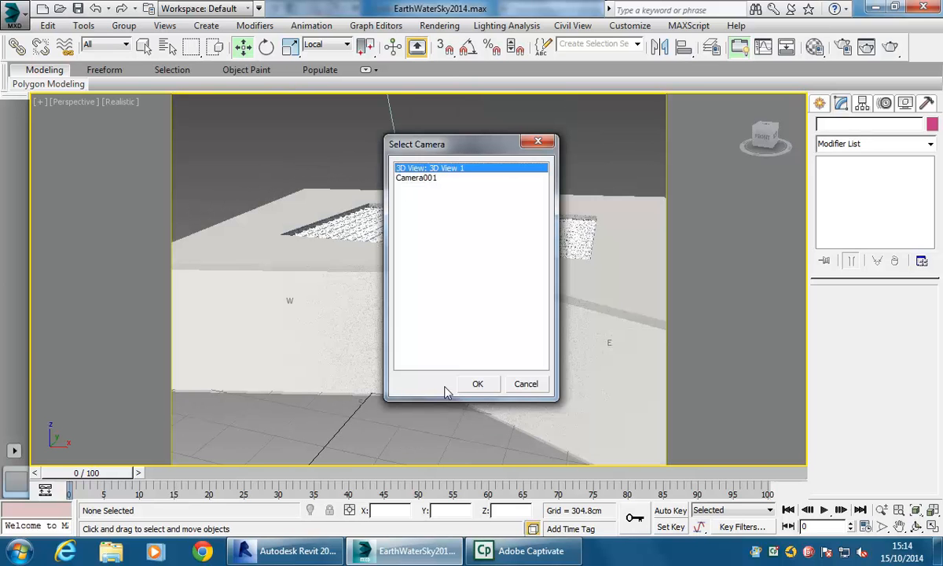
{"action": "left_click", "coordinate": [478, 383]}
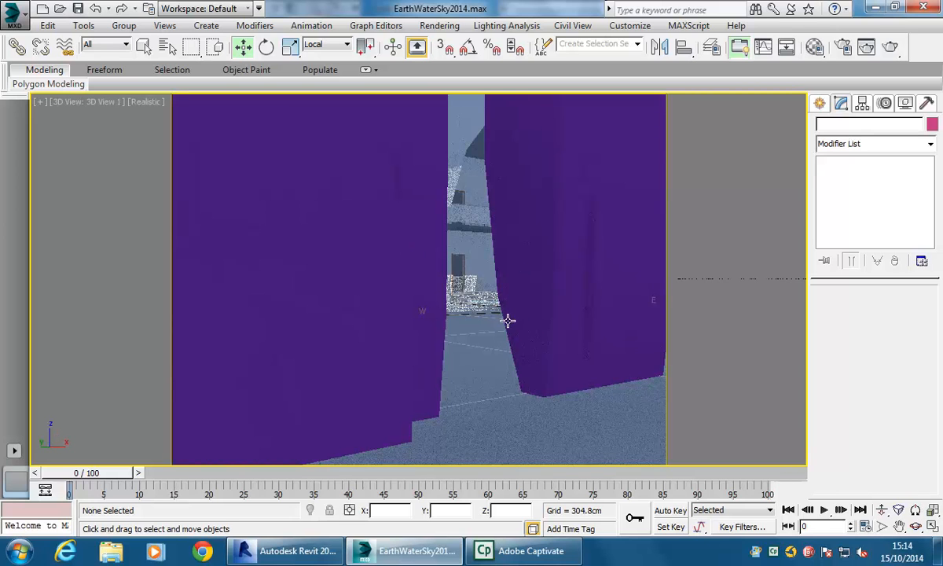
{"action": "left_click", "coordinate": [393, 293]}
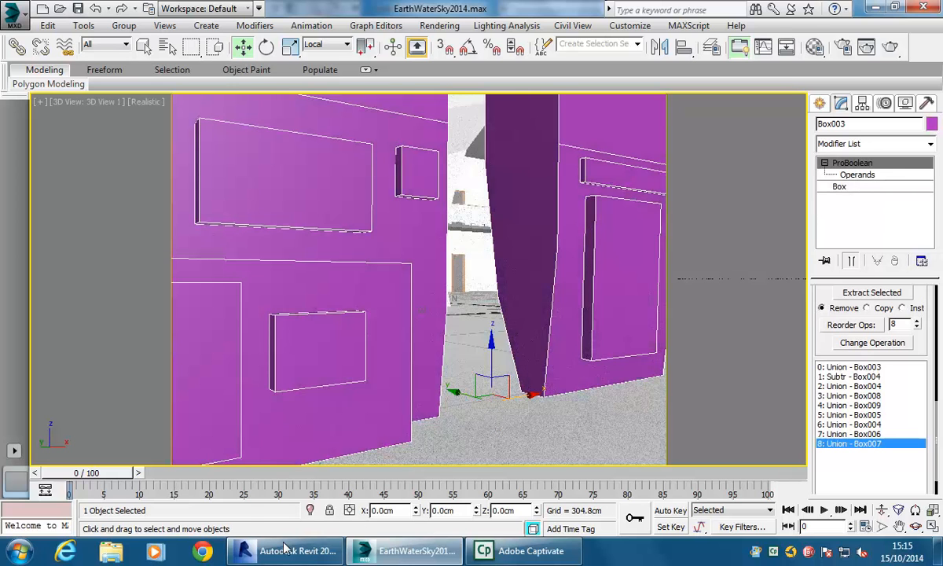
- Switch to Revit and start a Model In-Place component in the Generic Models category, keeping the default name
{"action": "left_click", "coordinate": [271, 555]}
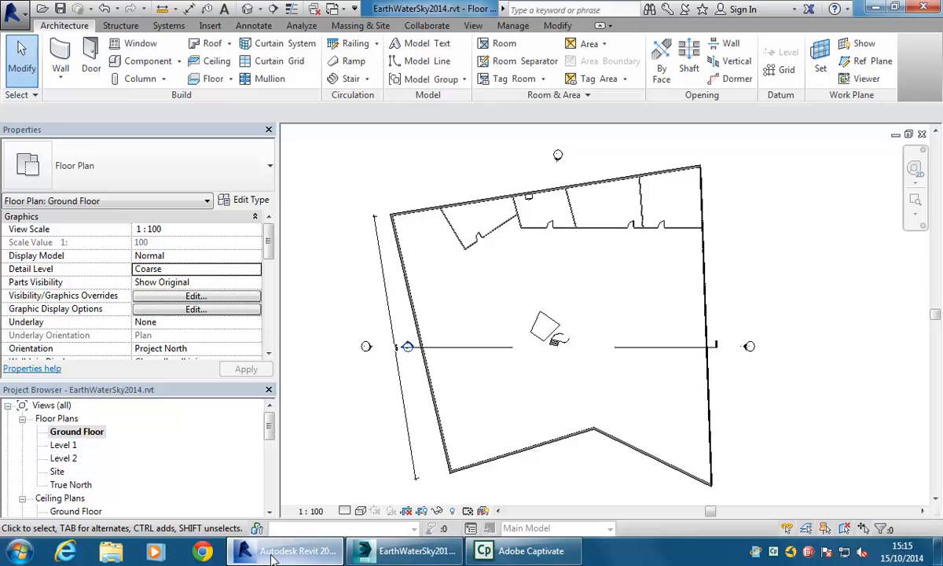
{"action": "scroll", "coordinate": [544, 278], "scroll_direction": "up", "scroll_amount": 2}
{"action": "middle_click_drag", "start_coordinate": [543, 277], "coordinate": [483, 317]}
{"action": "scroll", "coordinate": [533, 295], "scroll_direction": "down", "scroll_amount": 1}
{"action": "scroll", "coordinate": [526, 298], "scroll_direction": "up", "scroll_amount": 2}
{"action": "scroll", "coordinate": [486, 317], "scroll_direction": "up", "scroll_amount": 1}
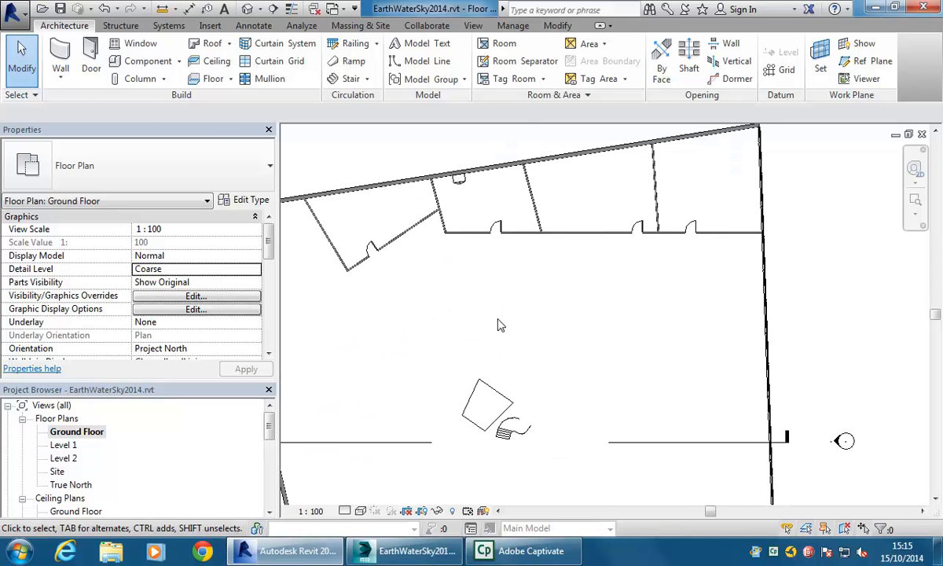
{"action": "left_click", "coordinate": [178, 61]}
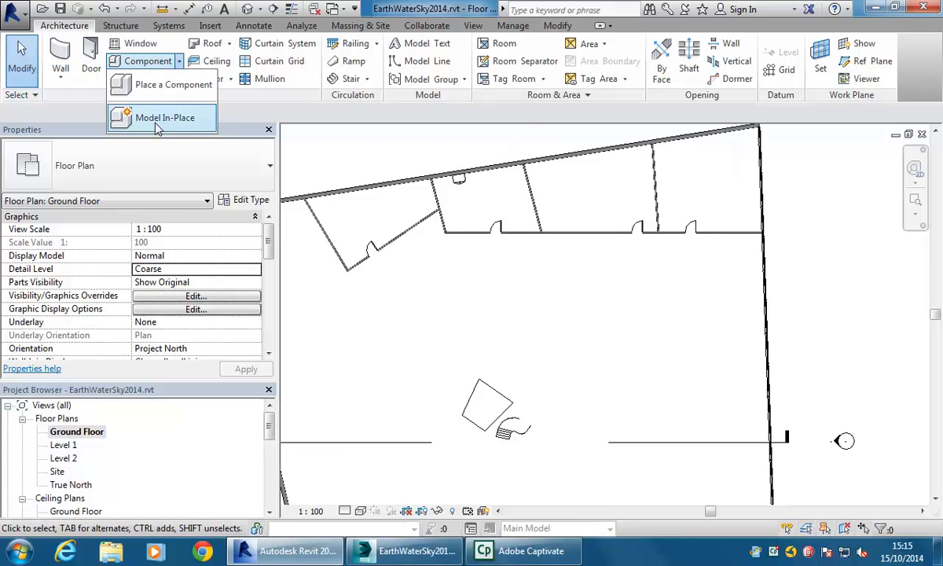
{"action": "left_click", "coordinate": [157, 124]}
{"action": "scroll", "coordinate": [462, 267], "scroll_direction": "down", "scroll_amount": 4}
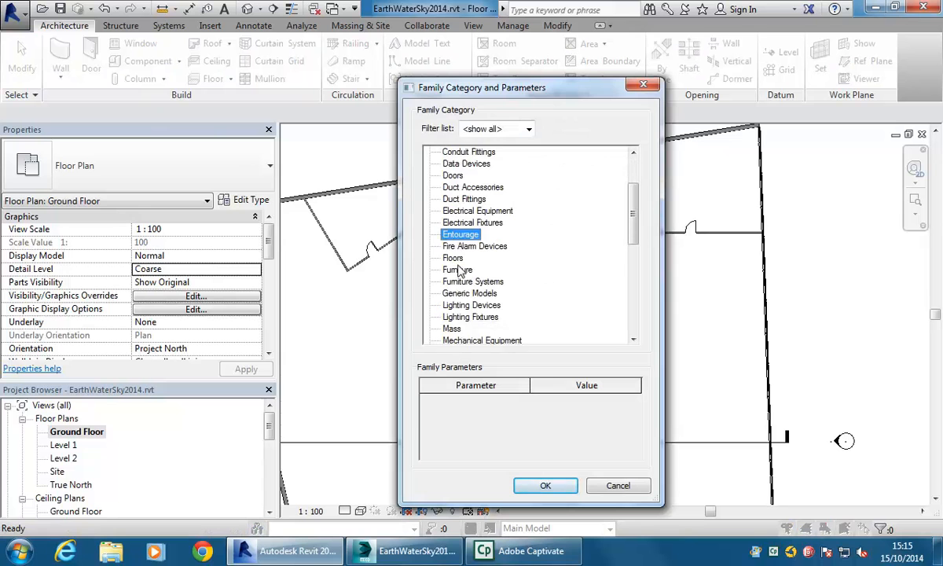
{"action": "double_click", "coordinate": [461, 223]}
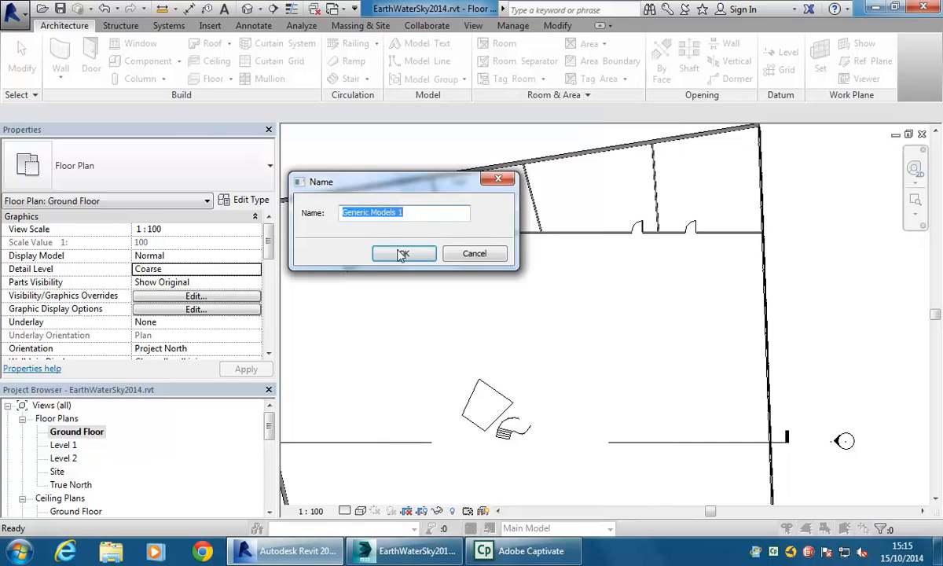
{"action": "left_click", "coordinate": [429, 256]}
- Start an Extrusion and sketch a rectangle about 4800 by 2900 in the Ground Floor plan
{"action": "mouse_move", "coordinate": [469, 349]}
{"action": "middle_mouse_down"}
{"action": "mouse_move", "coordinate": [448, 290]}
{"action": "mouse_move", "coordinate": [467, 335]}
{"action": "middle_mouse_up"}
{"action": "scroll", "coordinate": [471, 339], "scroll_direction": "up", "scroll_amount": 2}
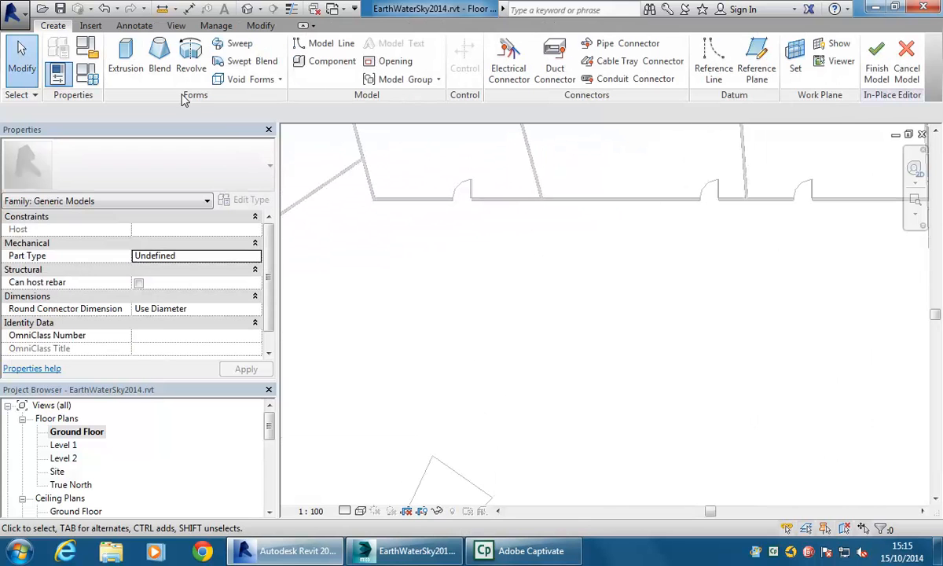
{"action": "left_click", "coordinate": [125, 59]}
{"action": "scroll", "coordinate": [441, 334], "scroll_direction": "up", "scroll_amount": 1}
{"action": "left_click", "coordinate": [553, 45]}
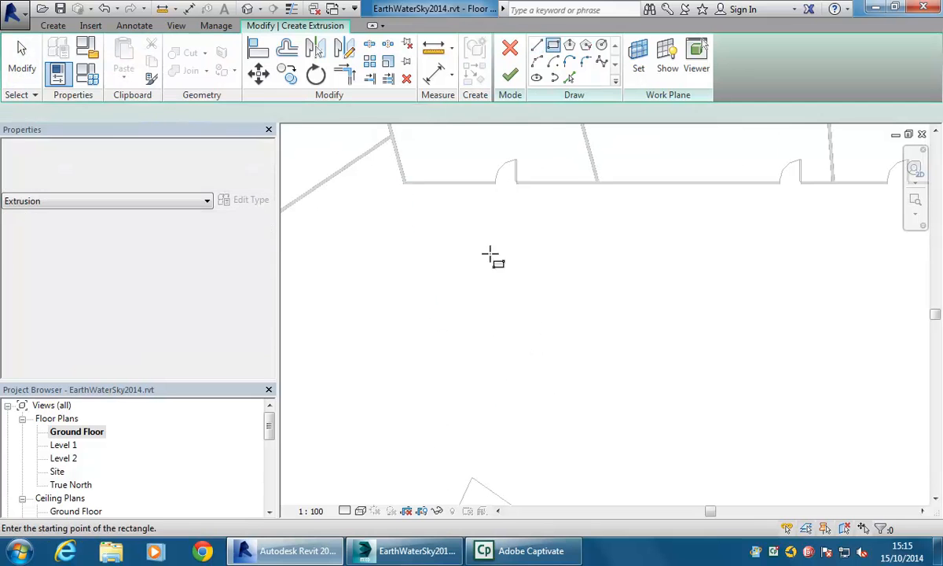
{"action": "left_click", "coordinate": [421, 307]}
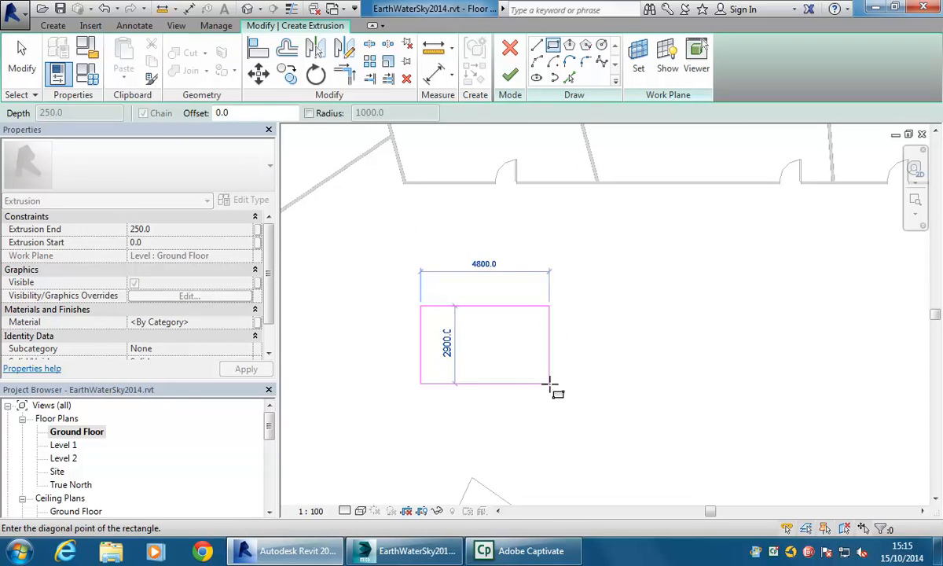
{"action": "left_click", "coordinate": [554, 385]}
{"action": "scroll", "coordinate": [546, 287], "scroll_direction": "up", "scroll_amount": 1}
{"action": "scroll", "coordinate": [546, 287], "scroll_direction": "up", "scroll_amount": 1}
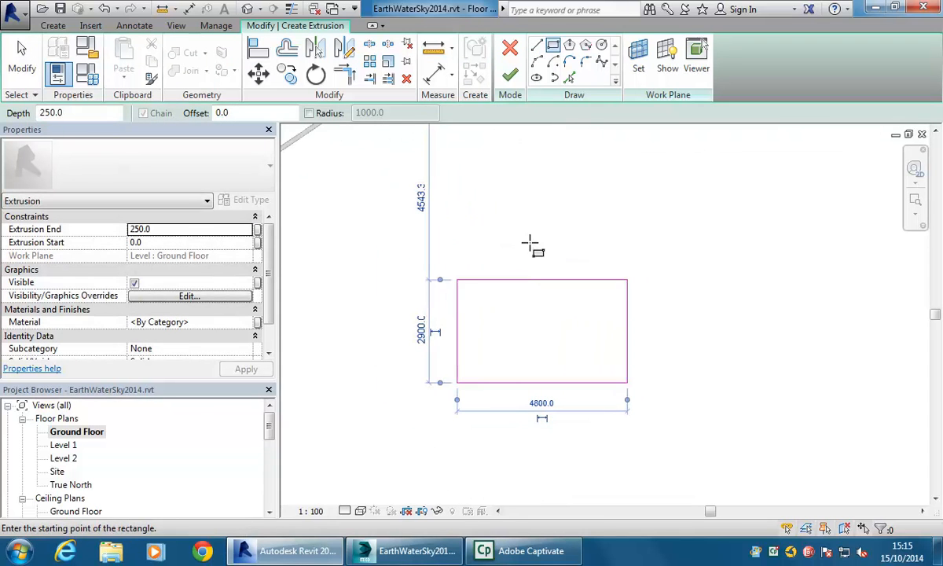
{"action": "right_click", "coordinate": [532, 245]}
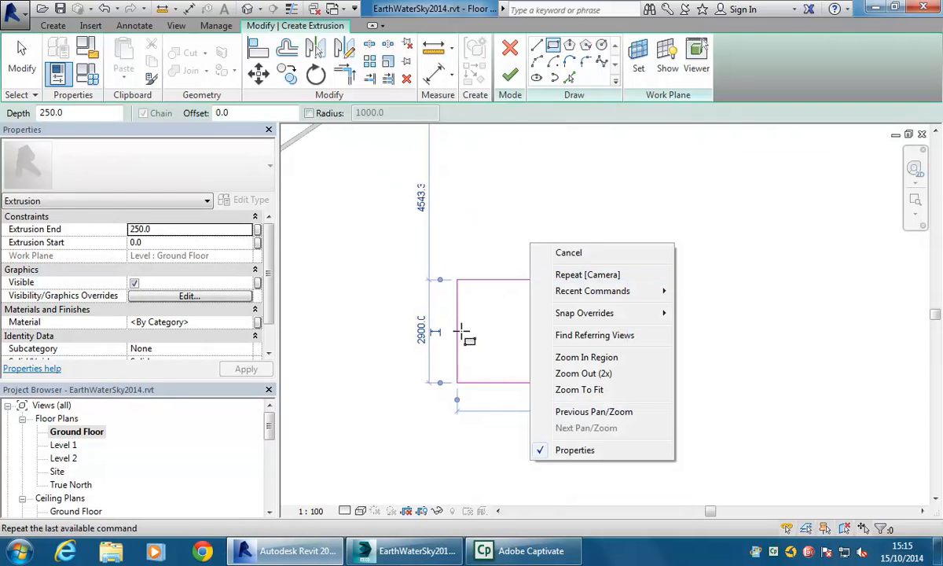
- Finish the extrusion sketch and set the extrusion end to 3000
{"action": "middle_click_drag", "start_coordinate": [507, 331], "coordinate": [507, 337]}
{"action": "left_click", "coordinate": [510, 74]}
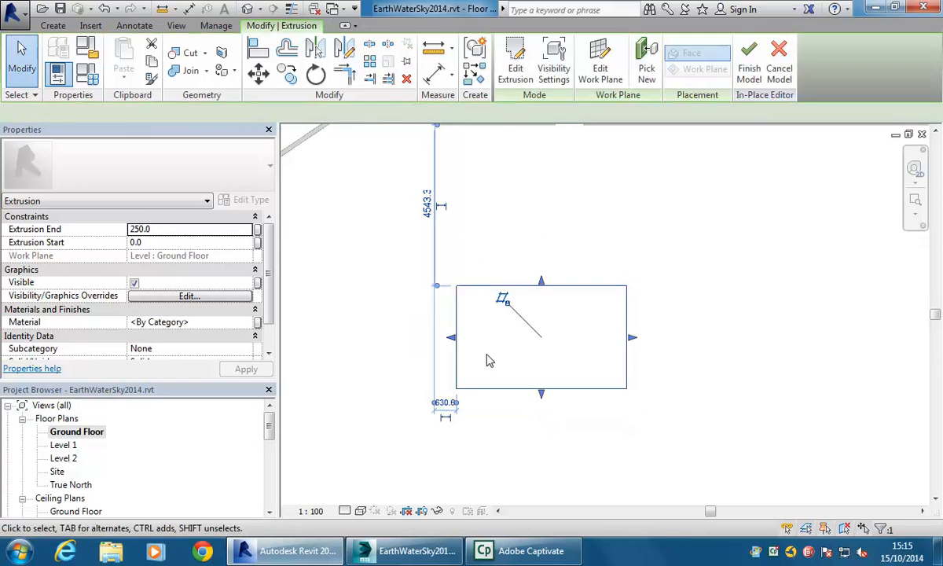
{"action": "scroll", "coordinate": [491, 354], "scroll_direction": "down", "scroll_amount": 3}
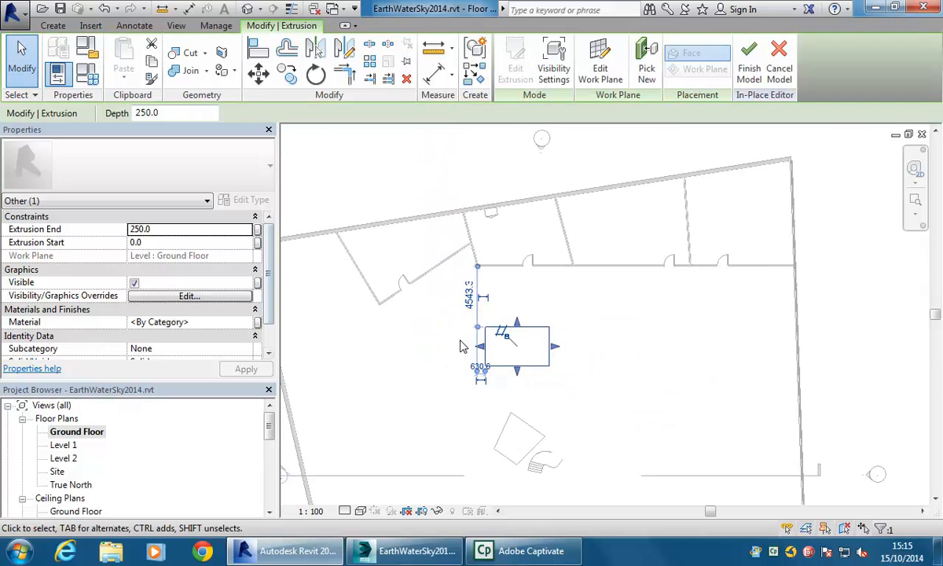
{"action": "left_click", "coordinate": [206, 229]}
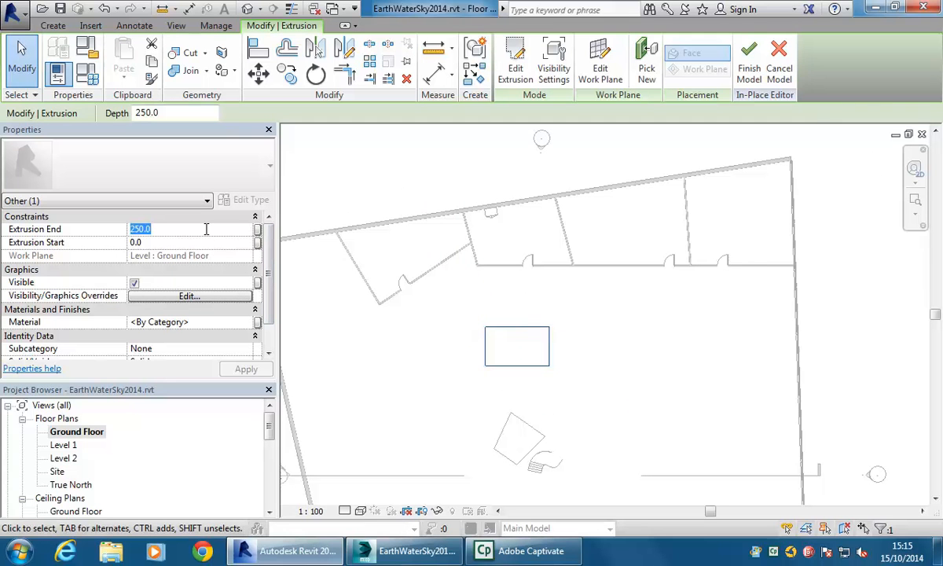
{"action": "type", "text": "3000"}
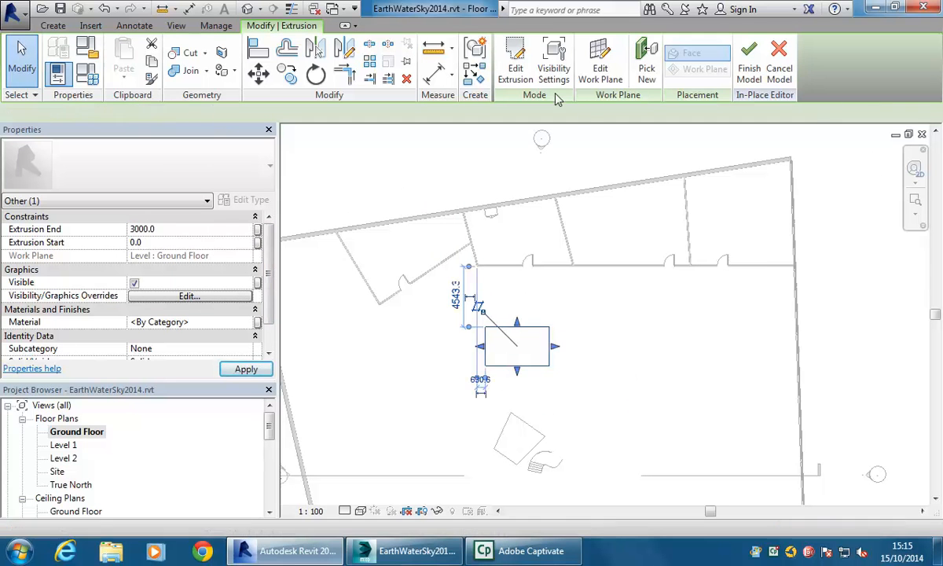
- Edit the extrusion sketch and add an L-shaped chain of lines extending below the rectangle
{"action": "left_click", "coordinate": [520, 302]}
{"action": "scroll", "coordinate": [523, 308], "scroll_direction": "up", "scroll_amount": 3}
{"action": "mouse_move", "coordinate": [523, 308]}
{"action": "middle_mouse_down"}
{"action": "mouse_move", "coordinate": [551, 341]}
{"action": "mouse_move", "coordinate": [505, 359]}
{"action": "mouse_move", "coordinate": [541, 326]}
{"action": "middle_mouse_up"}
{"action": "left_click", "coordinate": [554, 343]}
{"action": "double_click", "coordinate": [504, 360]}
{"action": "scroll", "coordinate": [541, 326], "scroll_direction": "up", "scroll_amount": 3}
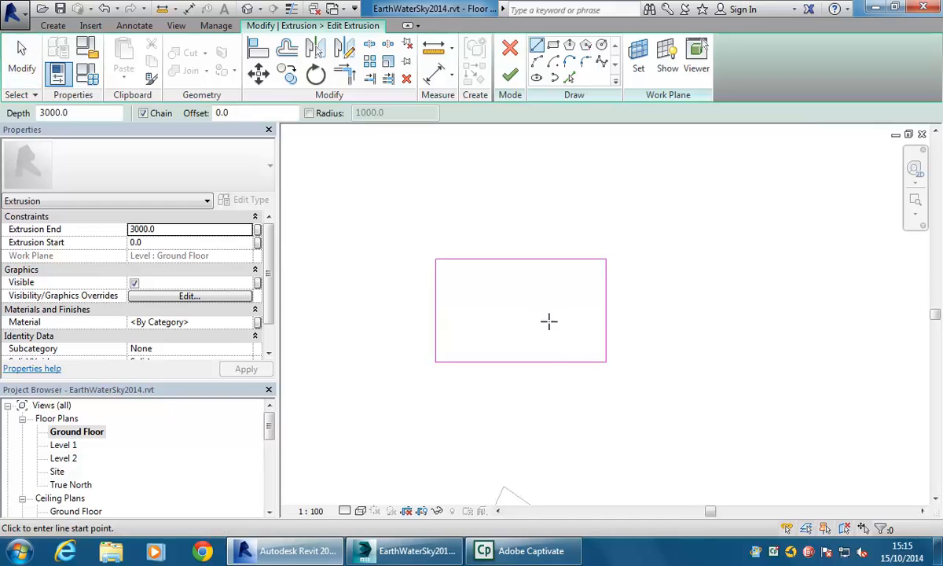
{"action": "left_click", "coordinate": [575, 318]}
{"action": "left_click", "coordinate": [576, 409]}
{"action": "left_click", "coordinate": [635, 410]}
{"action": "left_click", "coordinate": [635, 446]}
{"action": "left_click", "coordinate": [522, 445]}
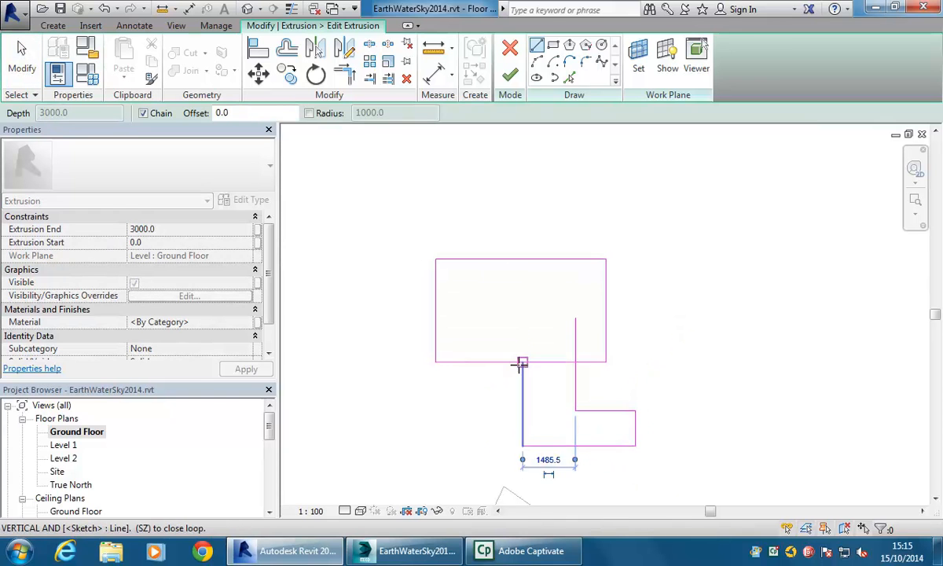
{"action": "left_click", "coordinate": [522, 362]}
{"action": "key", "text": "Escape"}
- Trim the rectangle and new lines into one closed outline with Trim/Extend to Corner, then finish the sketch
{"action": "left_click", "coordinate": [369, 44]}
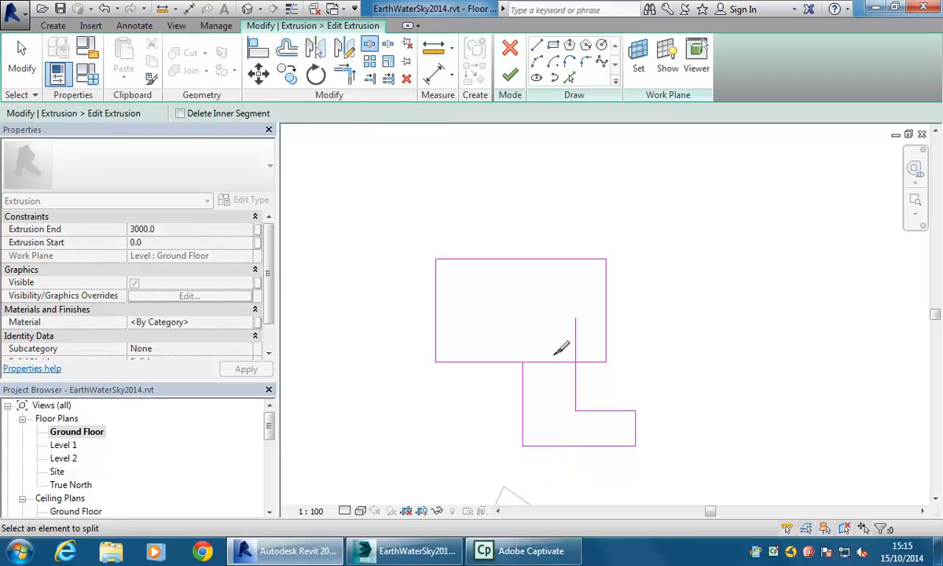
{"action": "key", "text": "t"}
{"action": "key", "text": "r"}
{"action": "left_click", "coordinate": [499, 364]}
{"action": "left_click", "coordinate": [521, 375]}
{"action": "left_click", "coordinate": [580, 364]}
{"action": "left_click", "coordinate": [575, 377]}
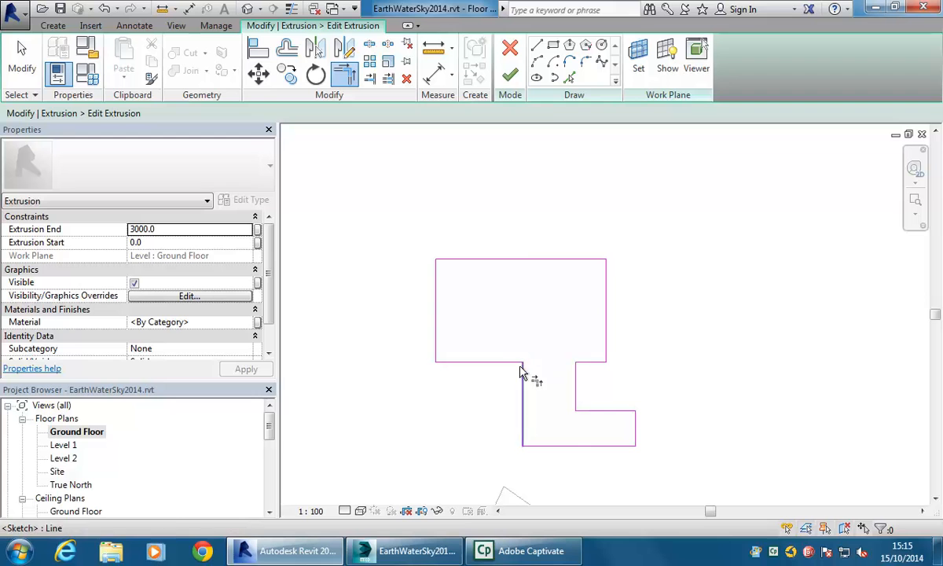
{"action": "left_click", "coordinate": [510, 74]}
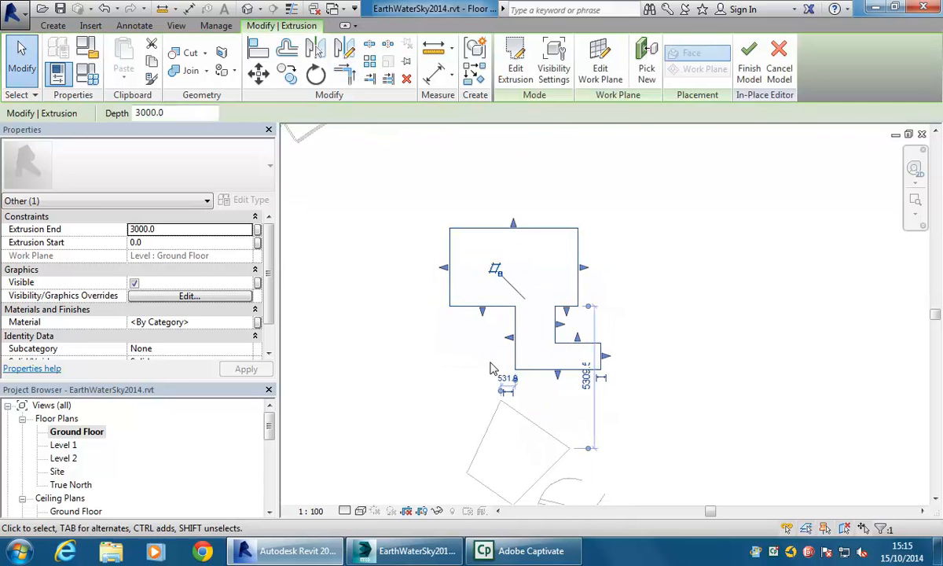
- Finish the in-place model and open the default {3D} view
{"action": "left_click", "coordinate": [440, 353]}
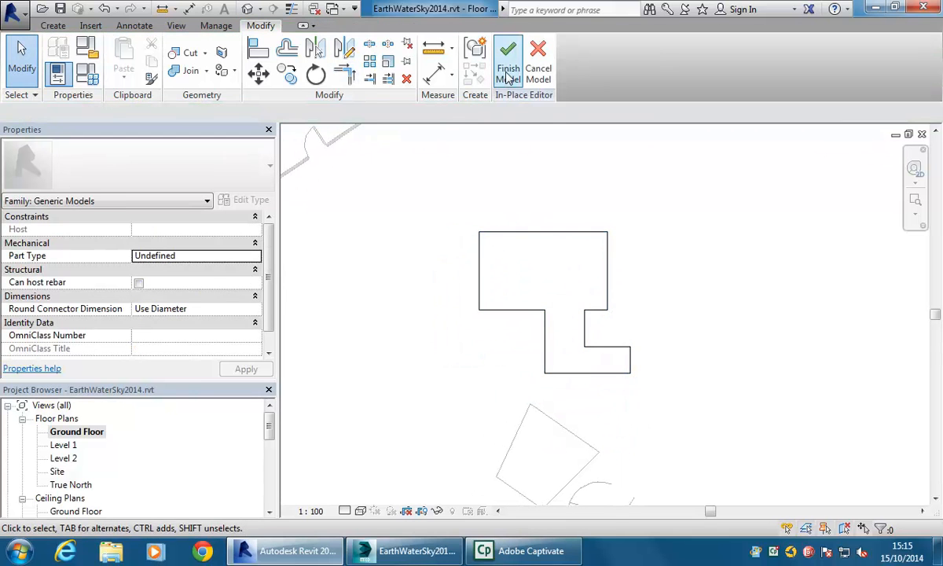
{"action": "left_click", "coordinate": [508, 73]}
{"action": "left_click", "coordinate": [69, 484]}
{"action": "scroll", "coordinate": [69, 472], "scroll_direction": "down", "scroll_amount": 5}
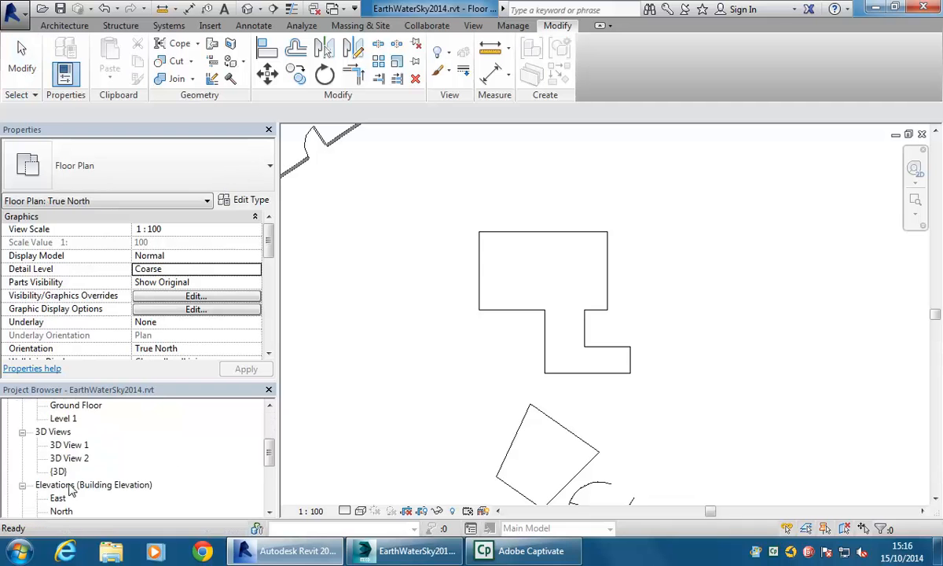
{"action": "double_click", "coordinate": [60, 418]}
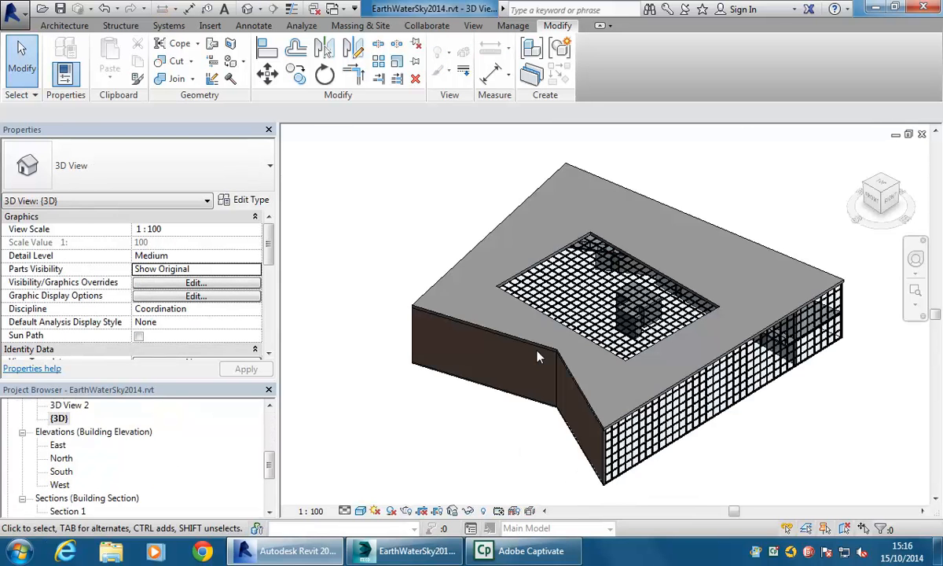
- Edit the in-place model, set the extrusion end to 1000, and finish the model
{"action": "scroll", "coordinate": [566, 327], "scroll_direction": "up", "scroll_amount": 5}
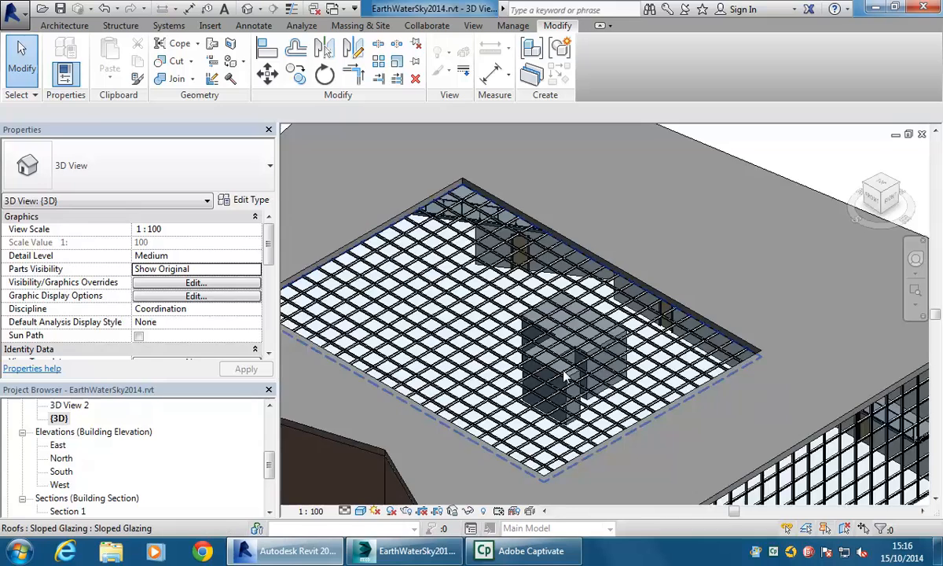
{"action": "left_click", "coordinate": [570, 401]}
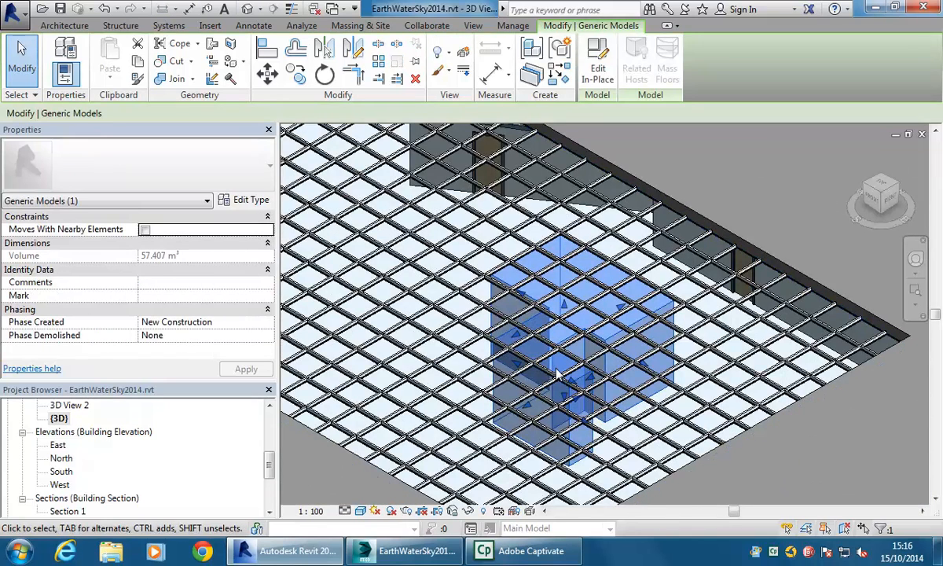
{"action": "left_click", "coordinate": [599, 69]}
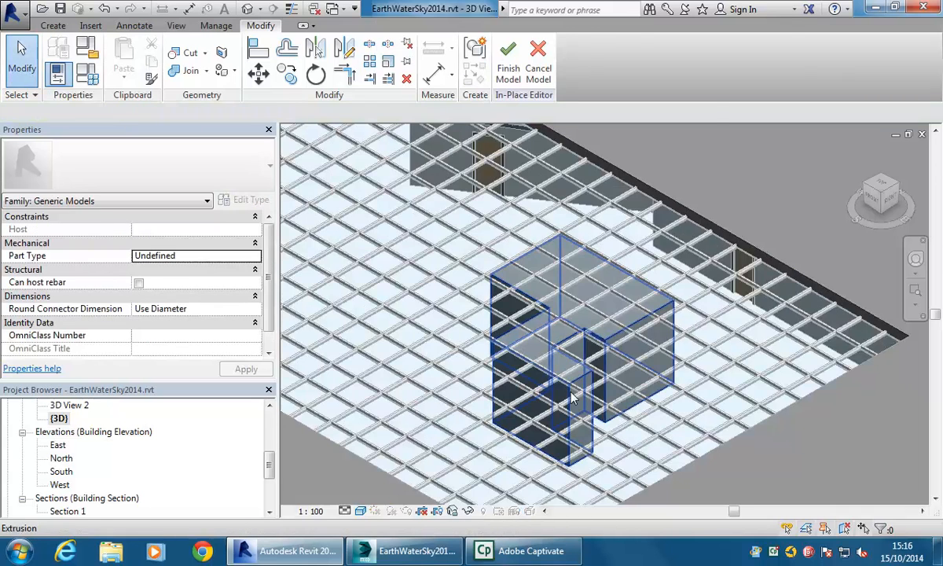
{"action": "left_click", "coordinate": [538, 372]}
{"action": "left_click", "coordinate": [180, 231]}
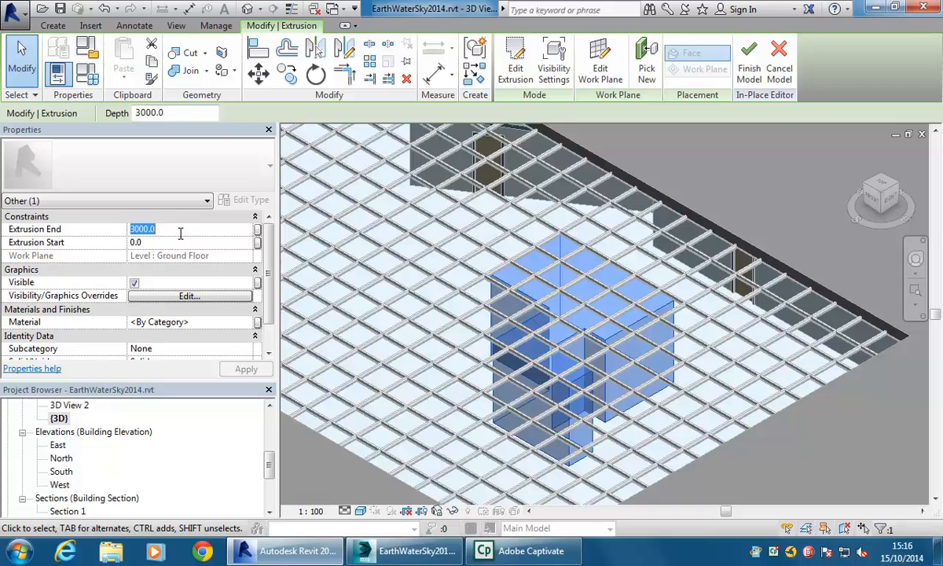
{"action": "type", "text": "1000"}
{"action": "key", "text": "Return"}
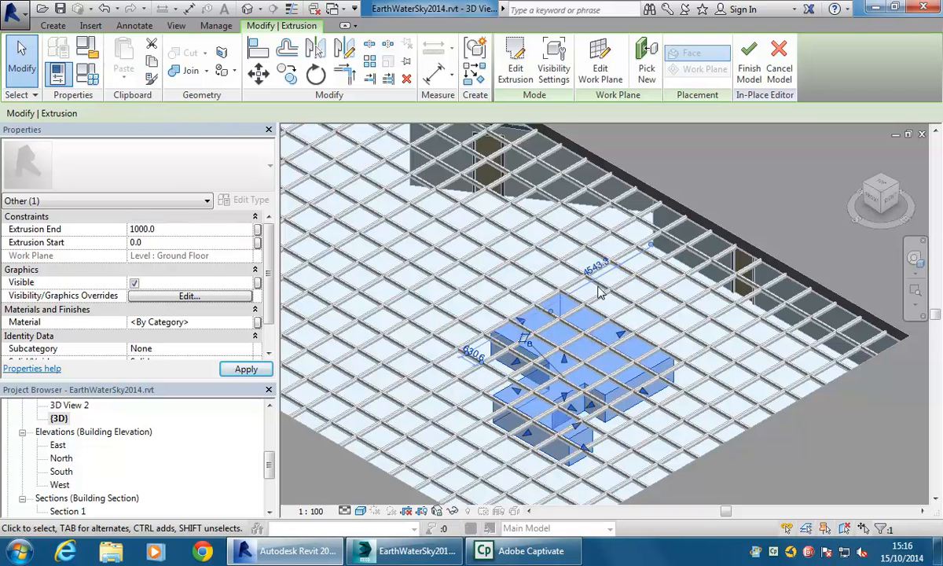
{"action": "left_click", "coordinate": [749, 74]}
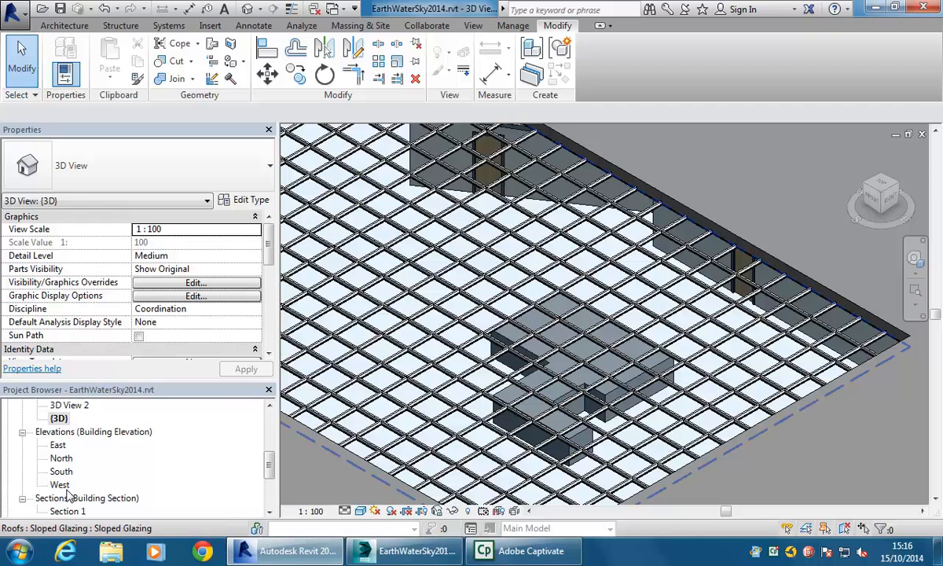
- Open 3D View 1 and save the project
{"action": "left_click", "coordinate": [69, 404]}
{"action": "scroll", "coordinate": [71, 405], "scroll_direction": "up", "scroll_amount": 2}
{"action": "double_click", "coordinate": [71, 458]}
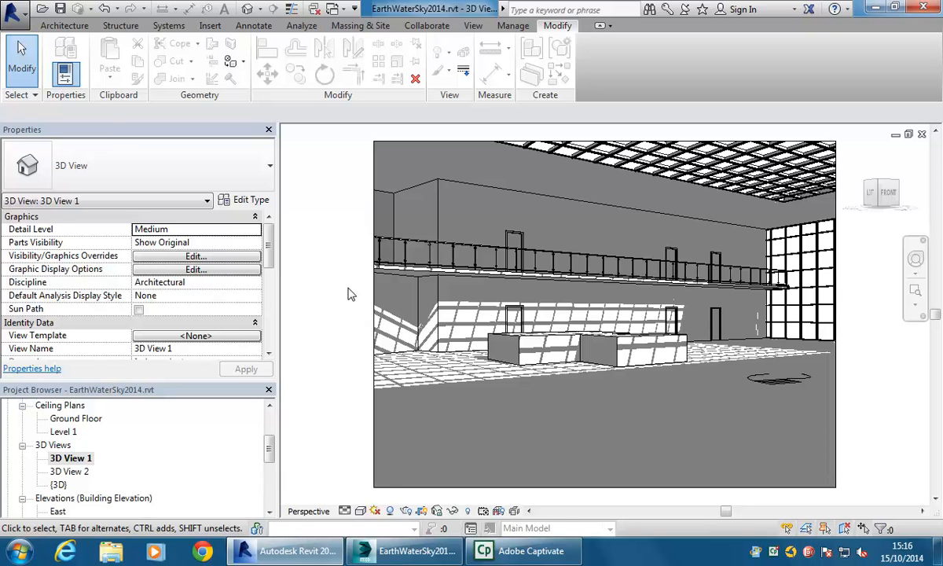
{"action": "left_click", "coordinate": [7, 19]}
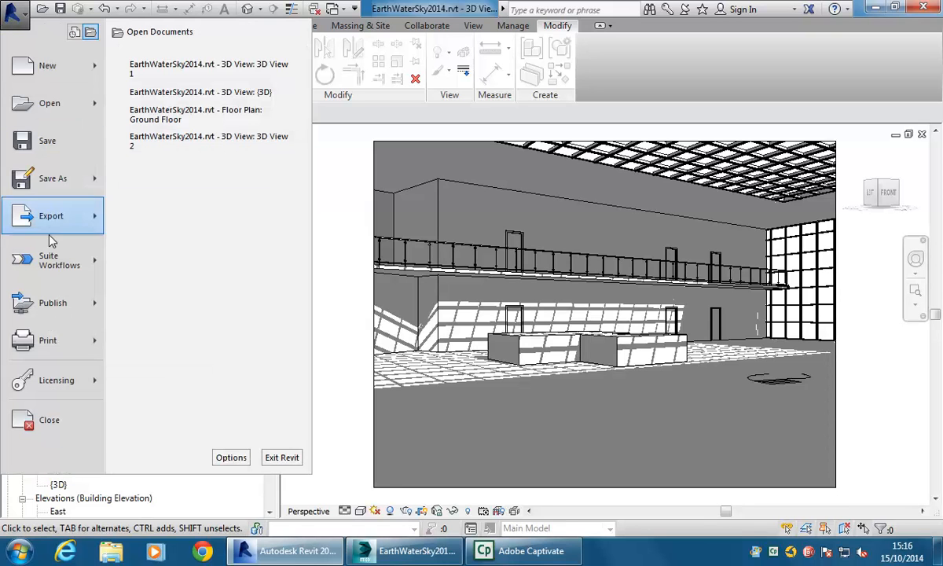
{"action": "mouse_move", "coordinate": [47, 259]}
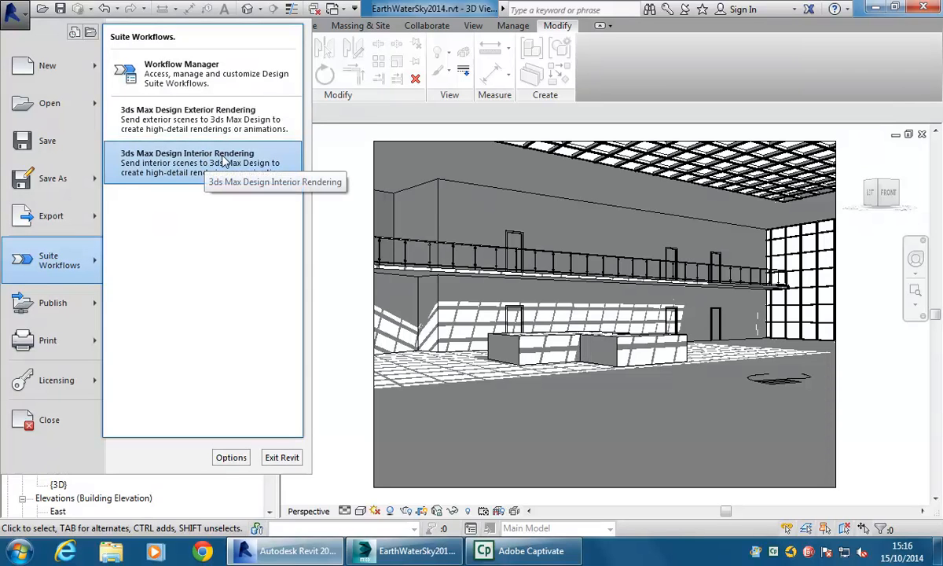
{"action": "left_click", "coordinate": [63, 5]}
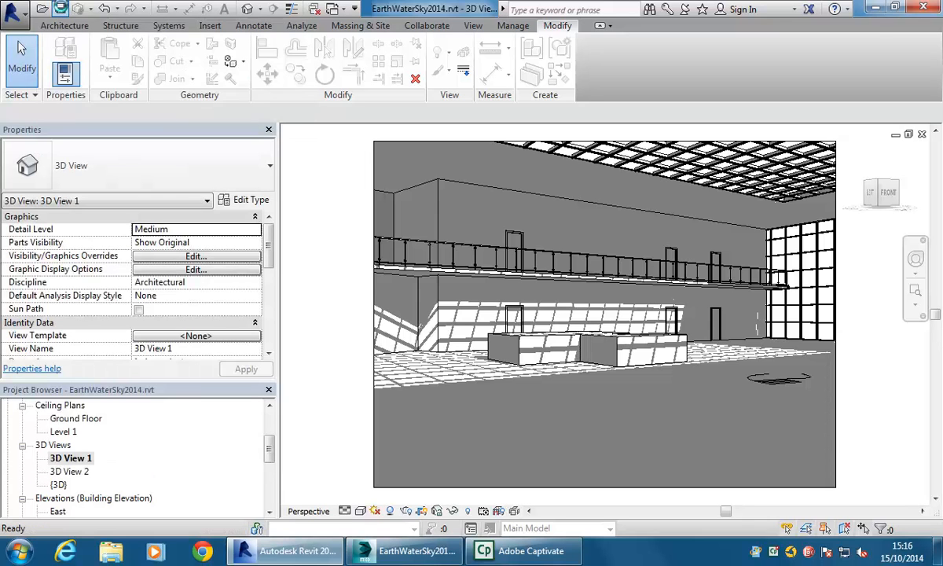
- Run the 3ds Max Design Interior Rendering workflow, linking to the active 3ds Max session EarthWaterSky2014.max
{"action": "left_click", "coordinate": [12, 11]}
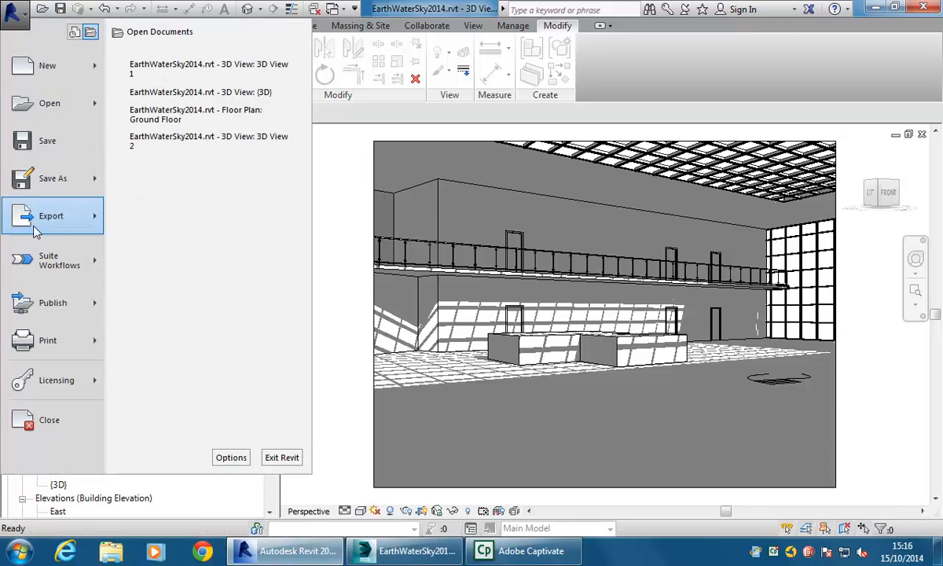
{"action": "mouse_move", "coordinate": [34, 253]}
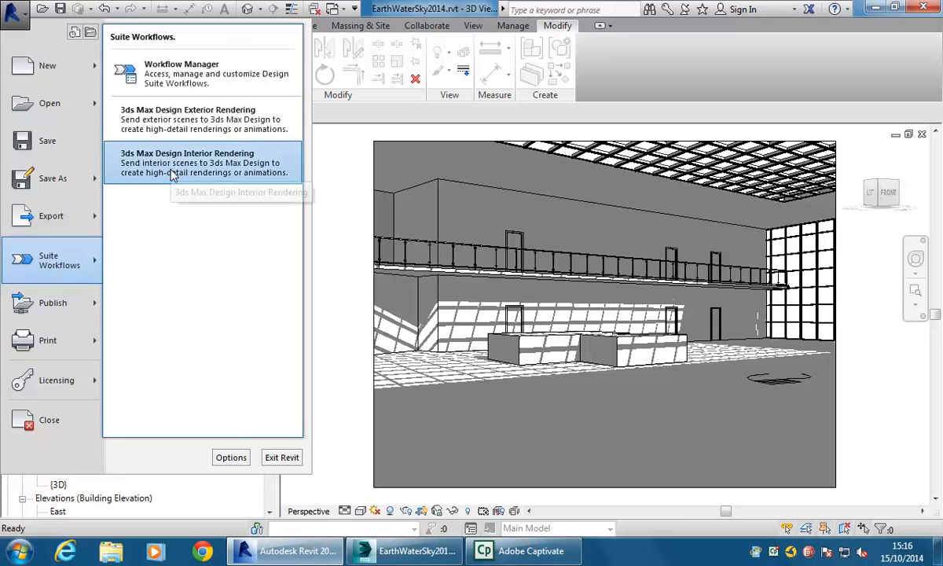
{"action": "left_click", "coordinate": [171, 176]}
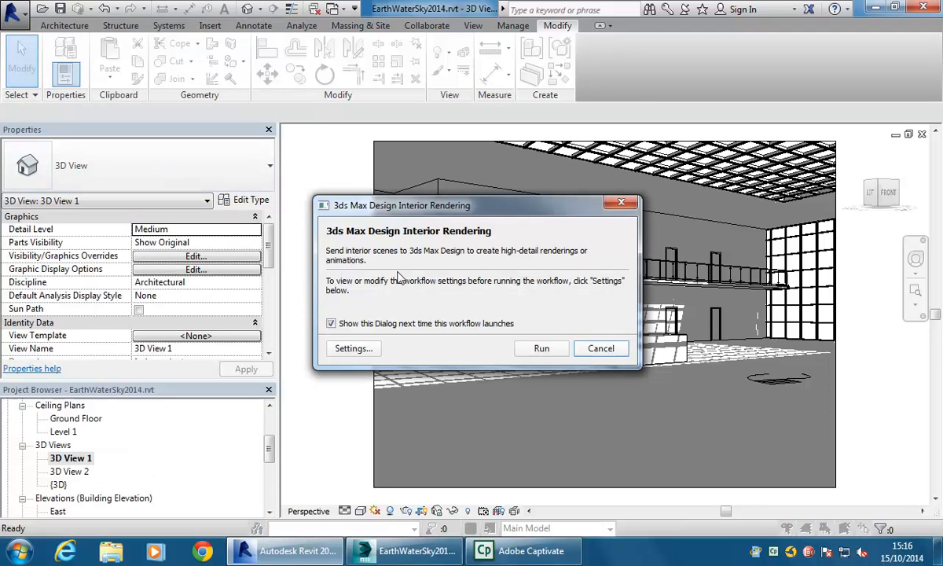
{"action": "left_click", "coordinate": [540, 349]}
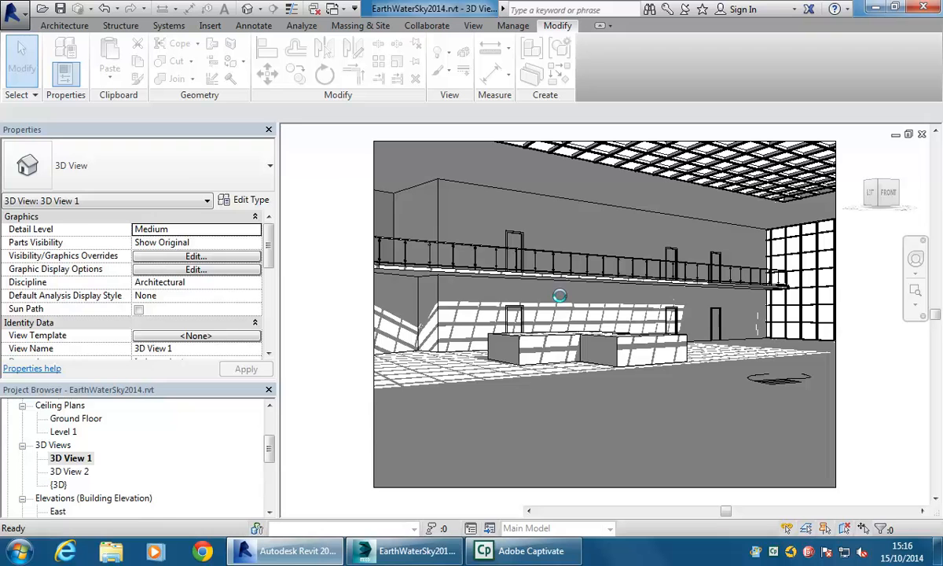
{"action": "left_click", "coordinate": [444, 259]}
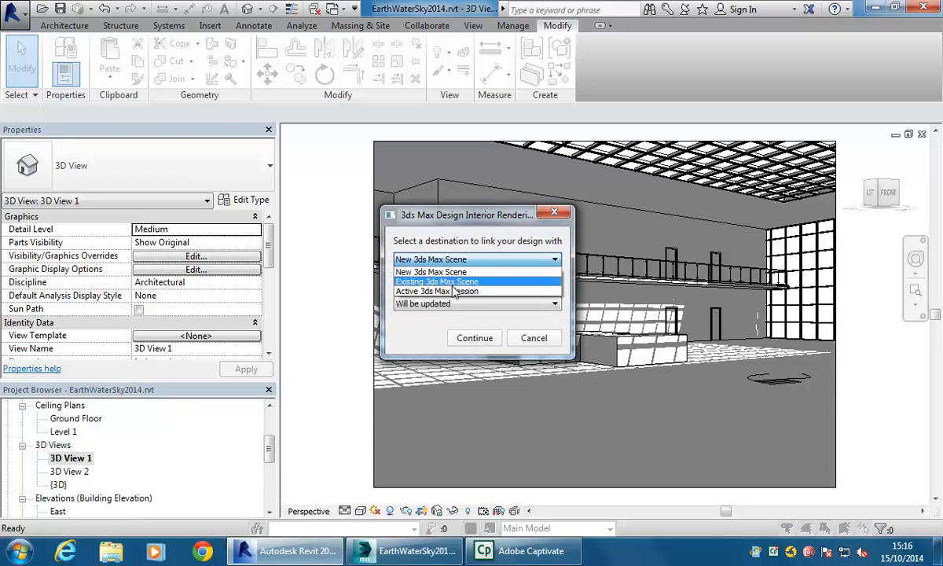
{"action": "left_click", "coordinate": [453, 292]}
{"action": "left_click", "coordinate": [465, 292]}
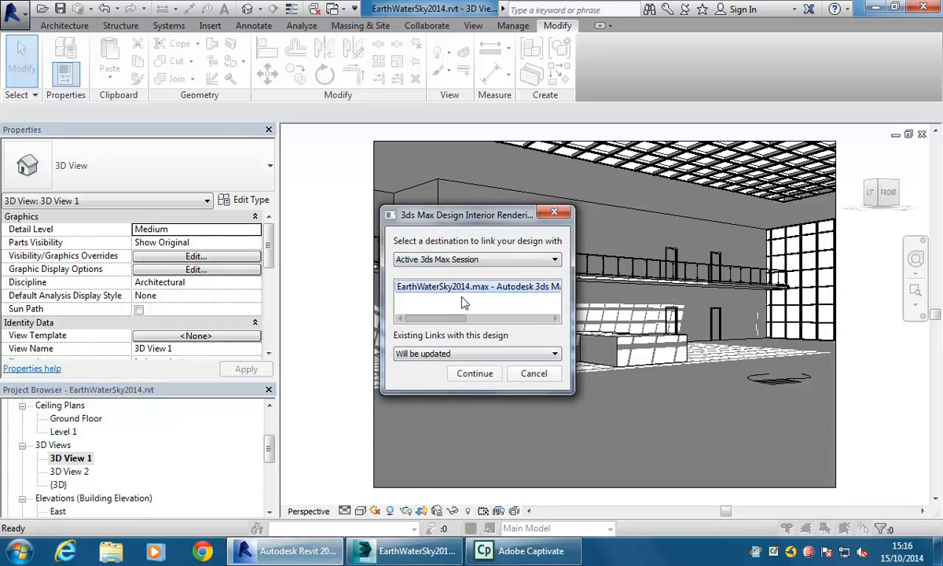
{"action": "left_click", "coordinate": [475, 374]}
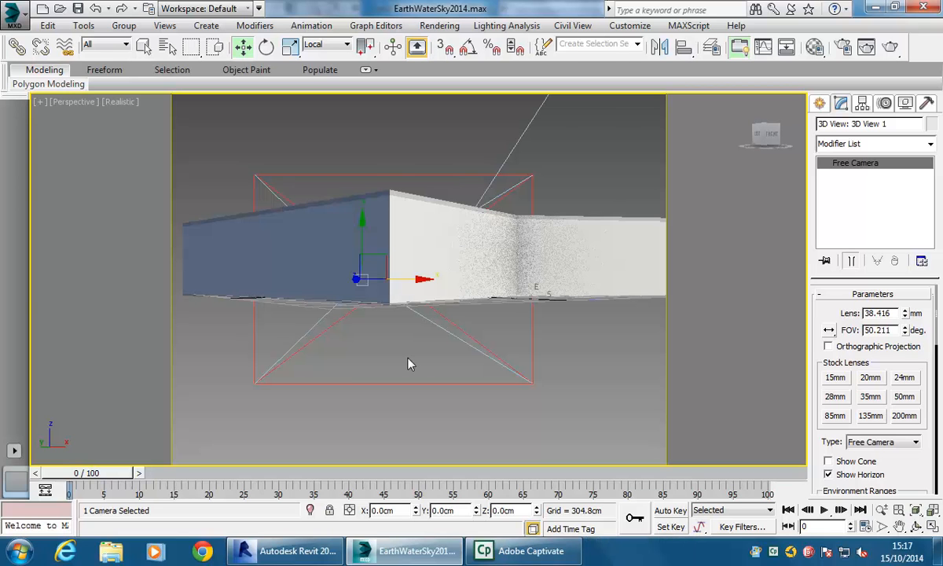
- Switch the viewport to the 3D View 1 camera and select the linked generic model object
{"action": "key", "text": "c"}
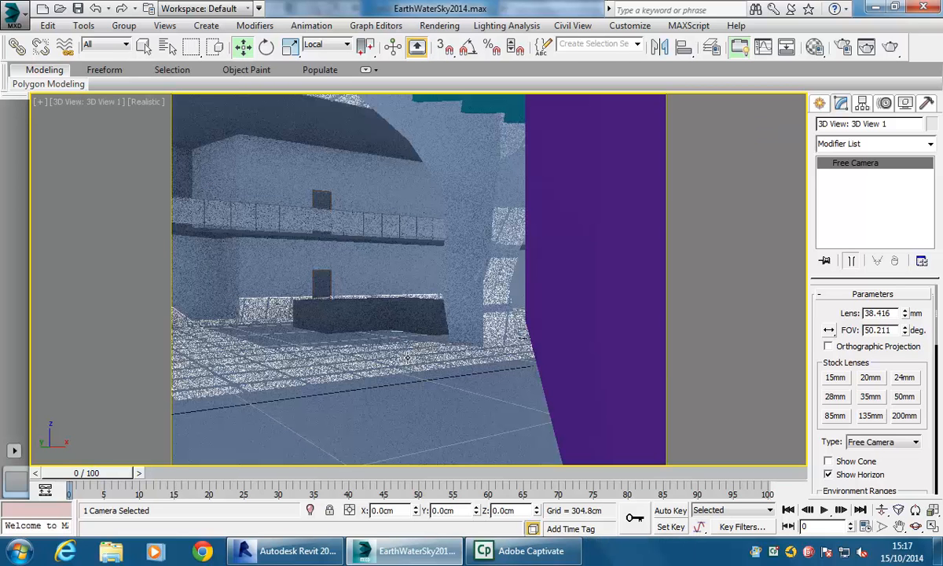
{"action": "left_click", "coordinate": [349, 312]}
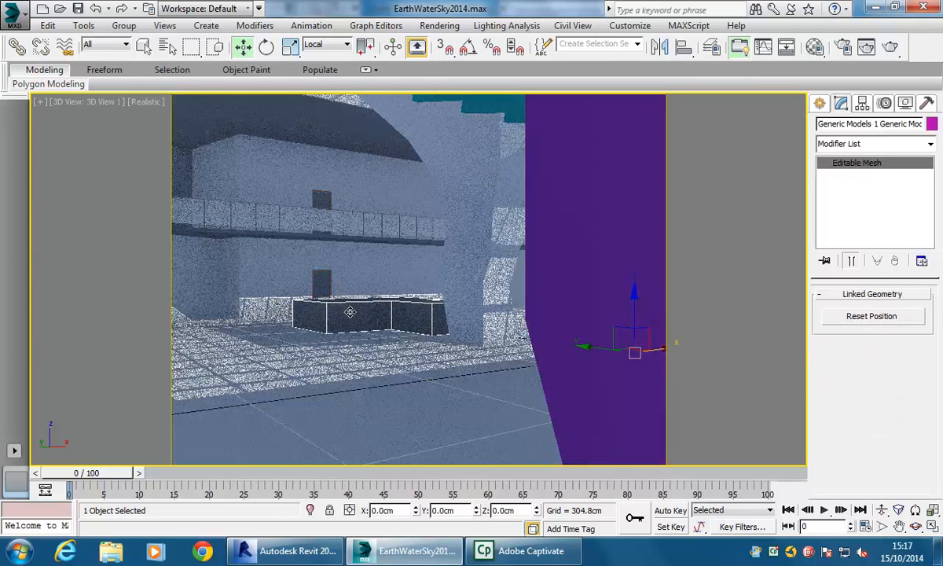
{"action": "right_click", "coordinate": [350, 312]}
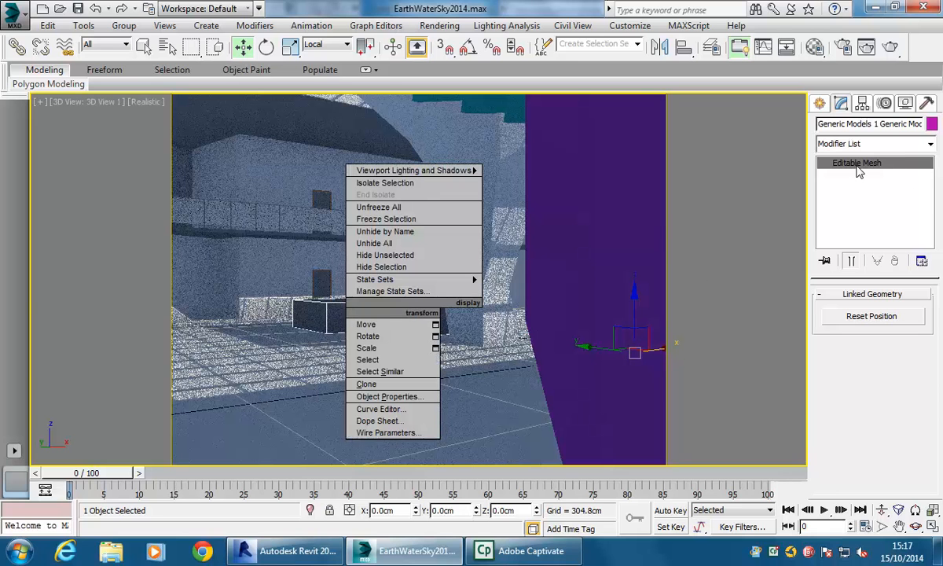
{"action": "left_click", "coordinate": [669, 325]}
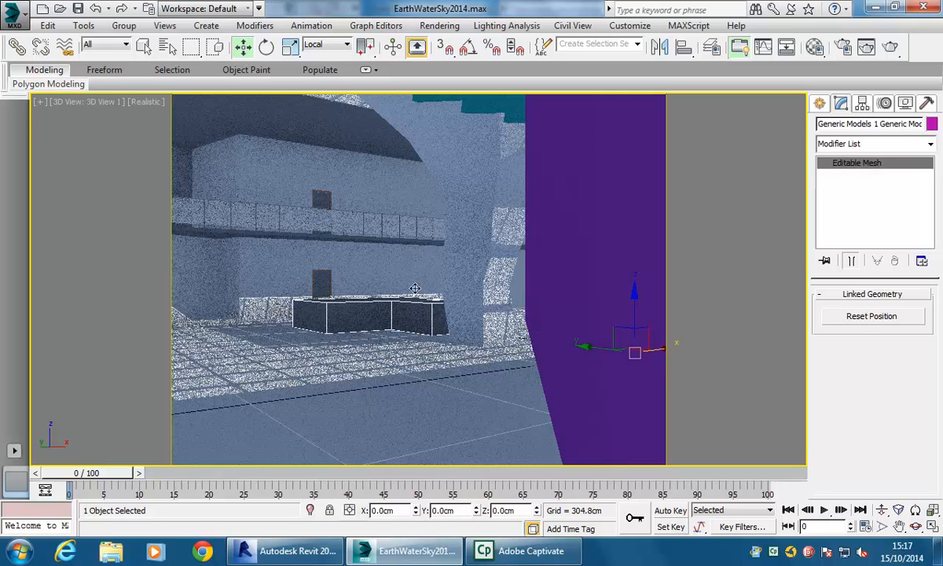
{"action": "right_click", "coordinate": [387, 322]}
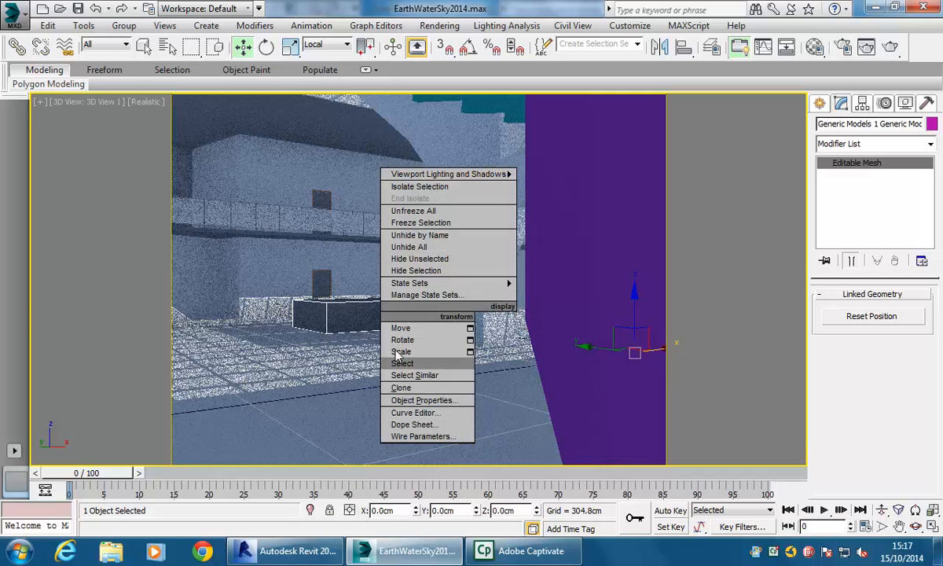
{"action": "mouse_move", "coordinate": [398, 284]}
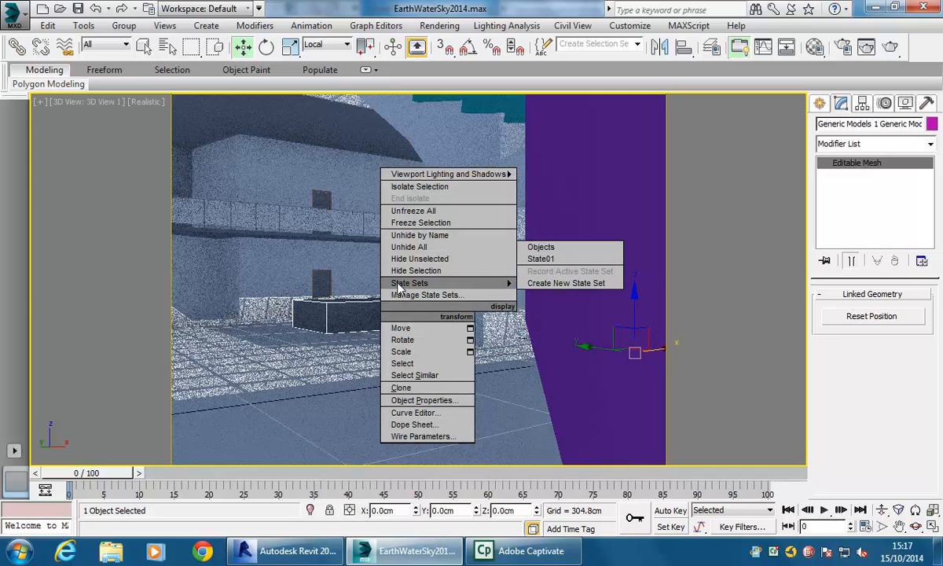
{"action": "left_click", "coordinate": [334, 318]}
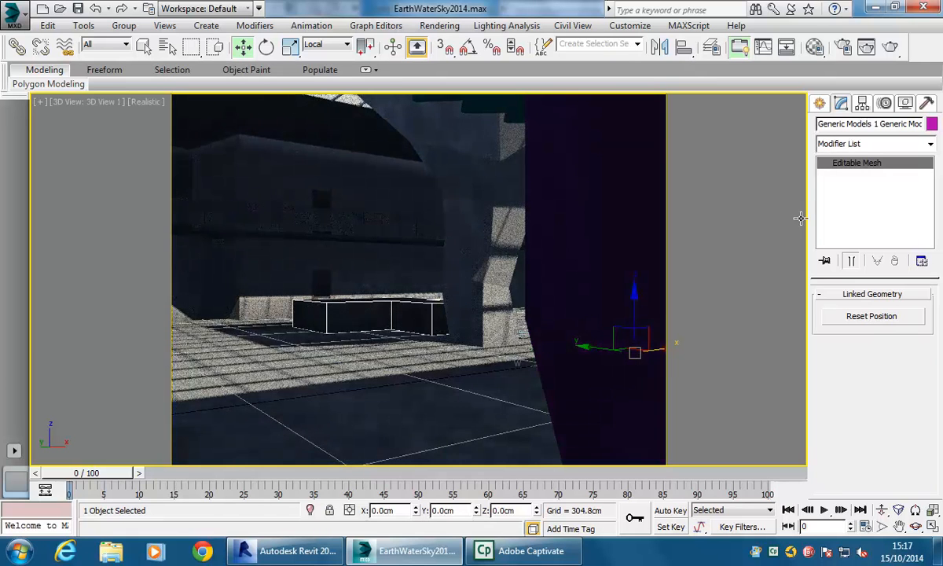
- Add an Edit Poly modifier to the linked generic model
{"action": "left_click", "coordinate": [931, 146]}
{"action": "left_click_drag", "start_coordinate": [933, 206], "coordinate": [936, 261]}
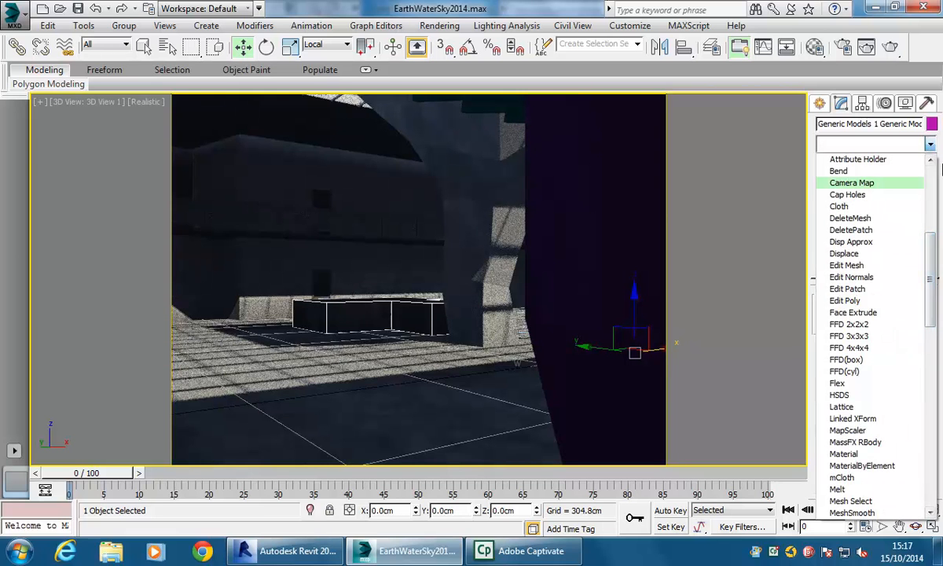
{"action": "left_click", "coordinate": [931, 145]}
{"action": "left_click", "coordinate": [930, 145]}
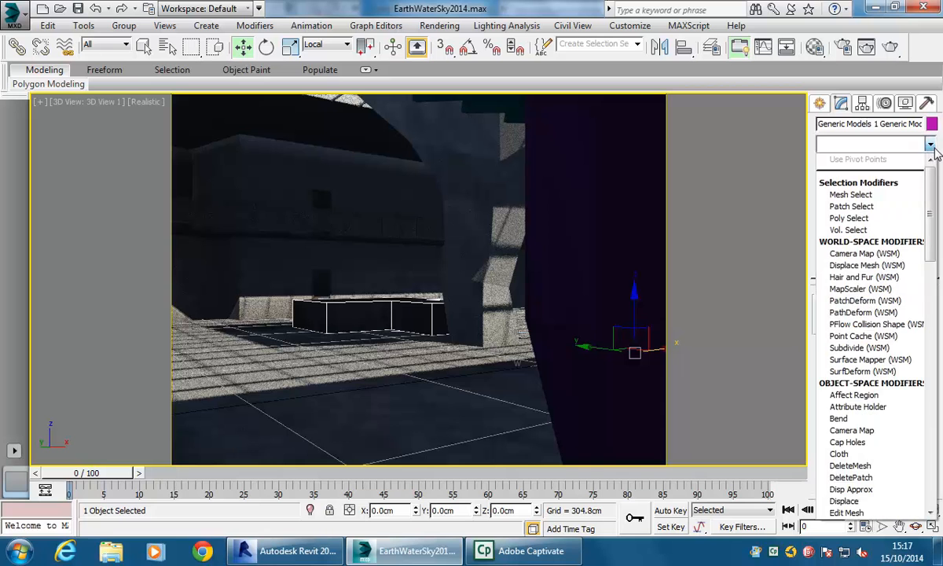
{"action": "scroll", "coordinate": [859, 397], "scroll_direction": "down", "scroll_amount": 5}
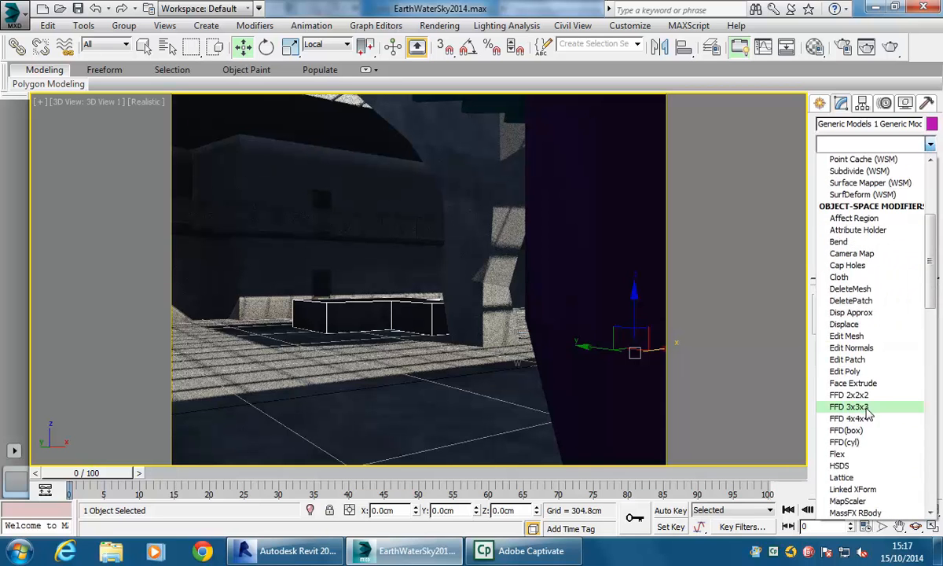
{"action": "left_click", "coordinate": [853, 373]}
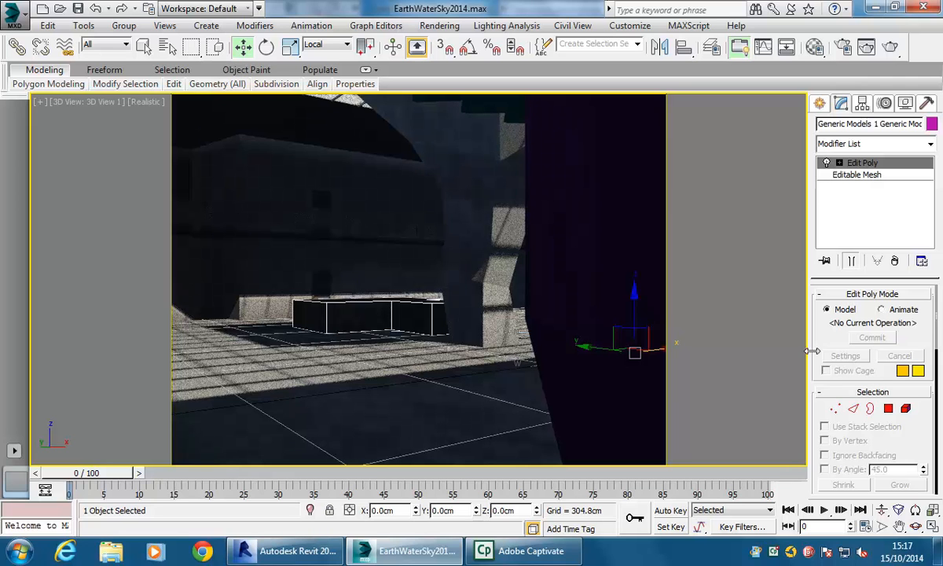
- Select the model's top polygon and extrude it upward
{"action": "left_click", "coordinate": [888, 409]}
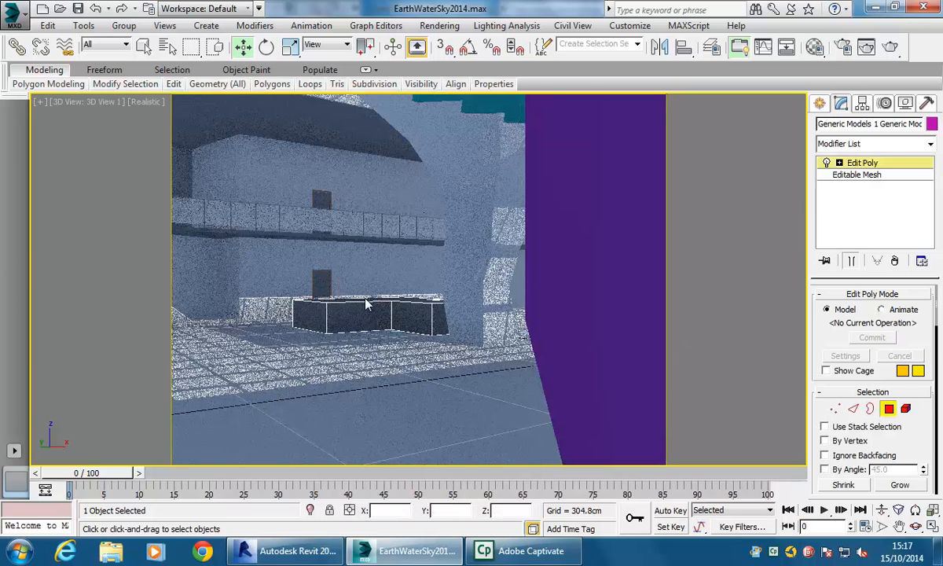
{"action": "left_click", "coordinate": [356, 300]}
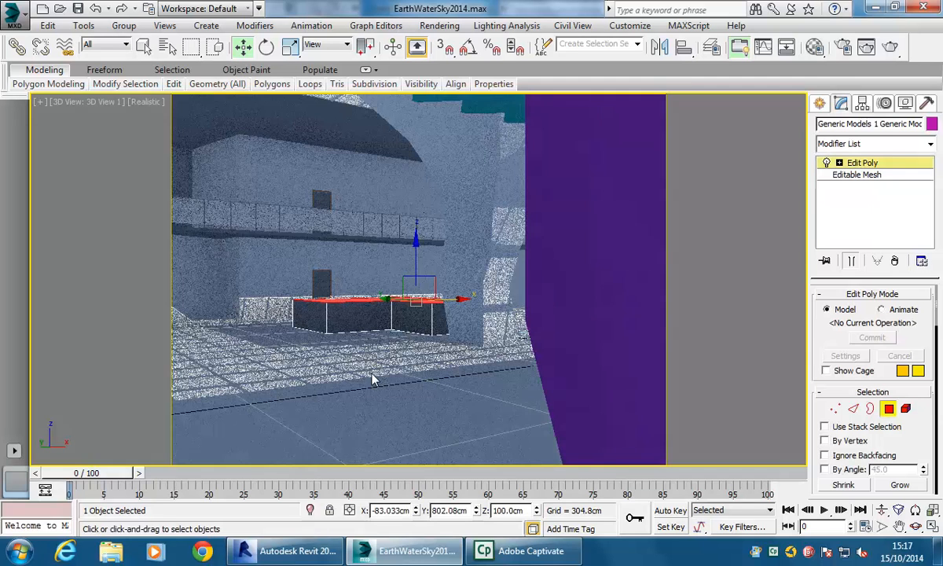
{"action": "scroll", "coordinate": [838, 405], "scroll_direction": "down", "scroll_amount": 5}
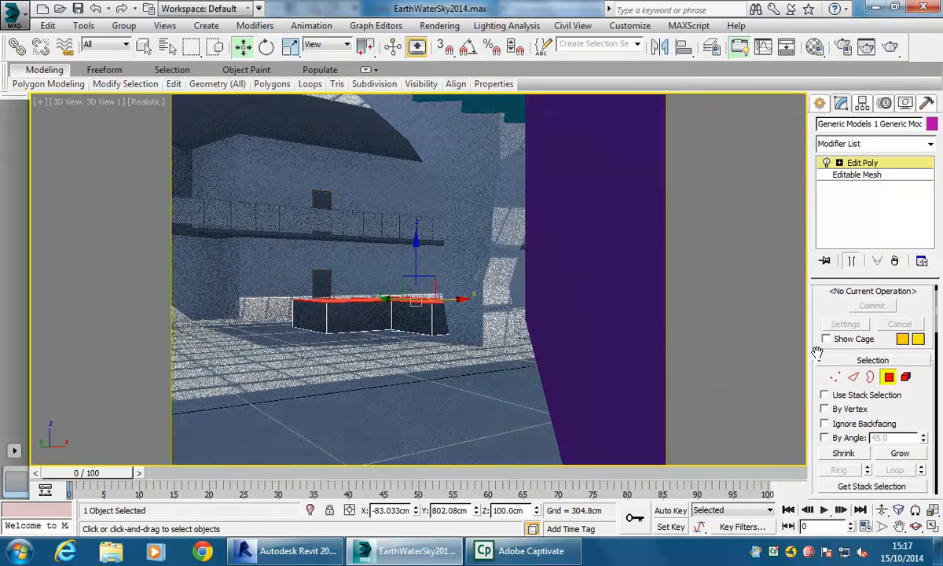
{"action": "scroll", "coordinate": [841, 439], "scroll_direction": "down", "scroll_amount": 5}
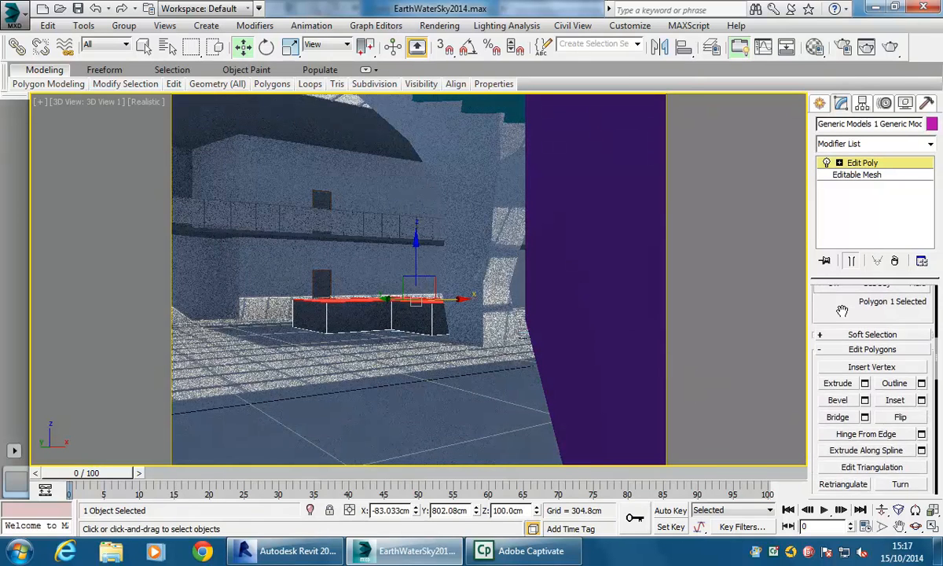
{"action": "left_click", "coordinate": [838, 384]}
{"action": "left_click_drag", "start_coordinate": [394, 303], "coordinate": [388, 262]}
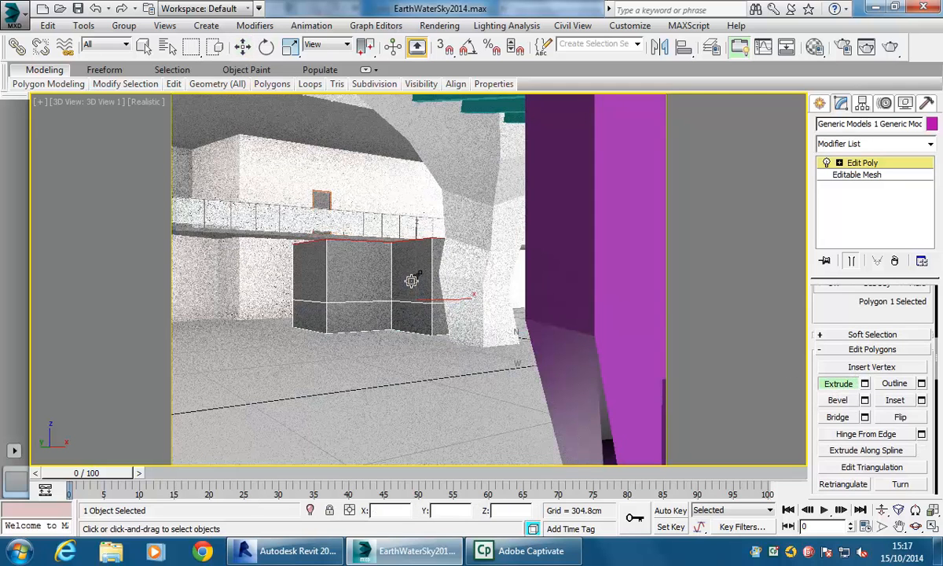
{"action": "key", "text": "w"}
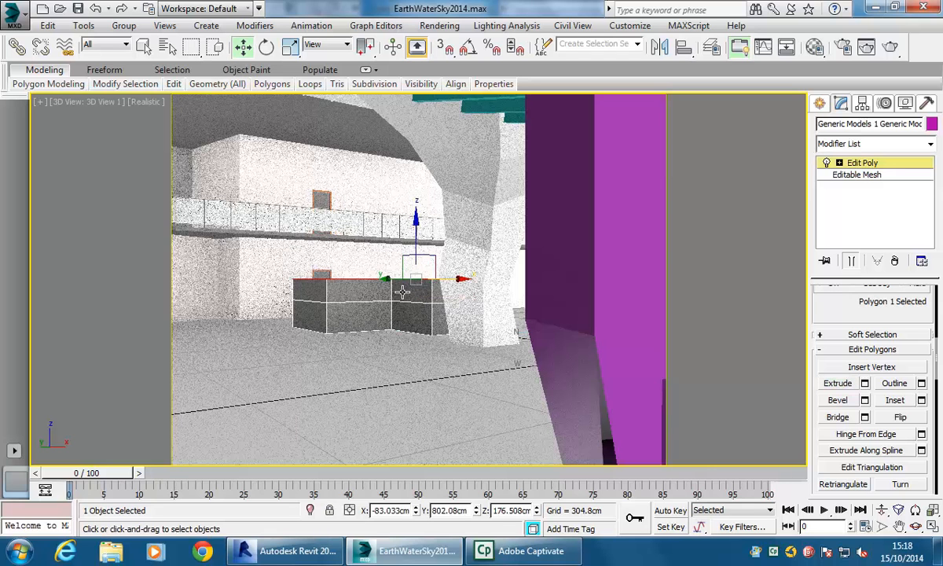
- Scale the extruded top polygon down to taper it, then return to object level
{"action": "right_click", "coordinate": [369, 281]}
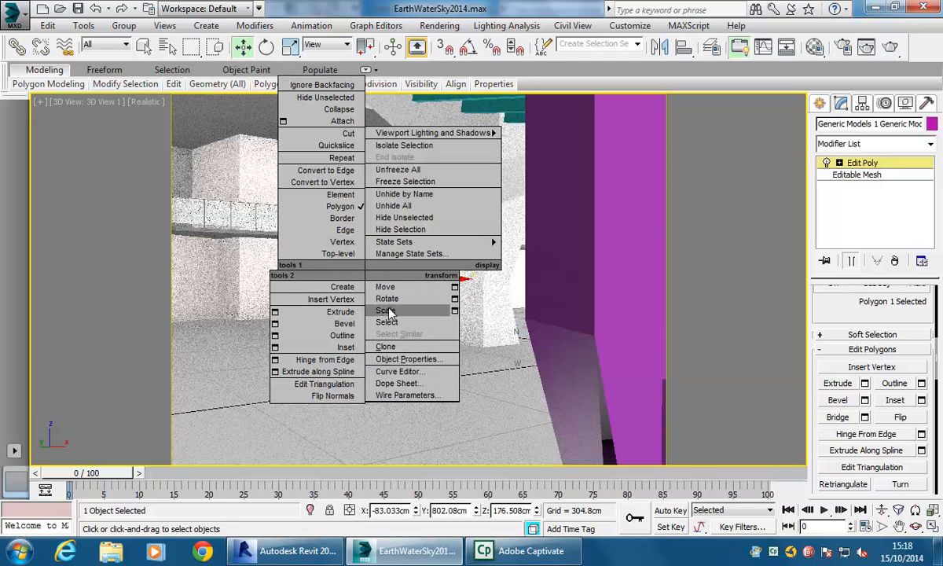
{"action": "left_click", "coordinate": [367, 292]}
{"action": "left_click_drag", "start_coordinate": [407, 275], "coordinate": [406, 303]}
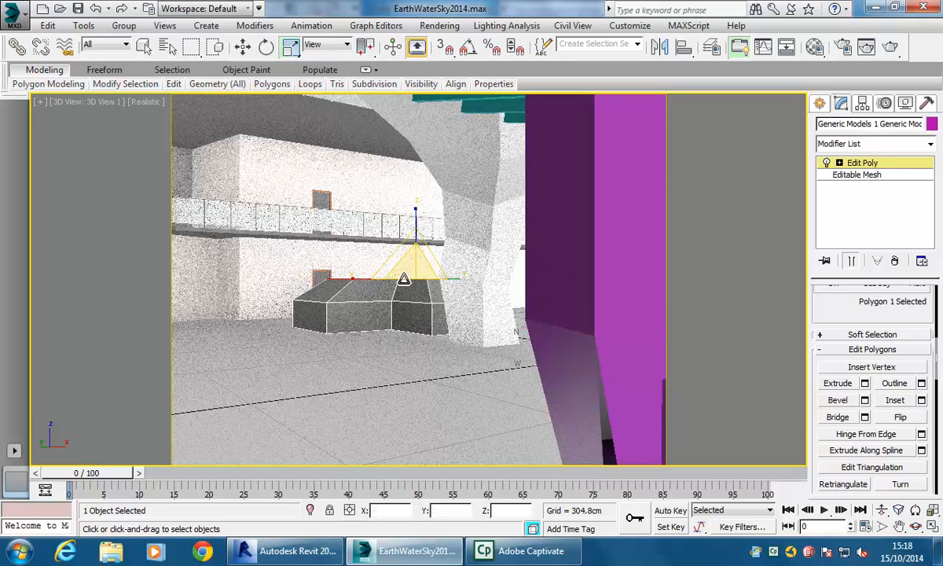
{"action": "right_click", "coordinate": [401, 275]}
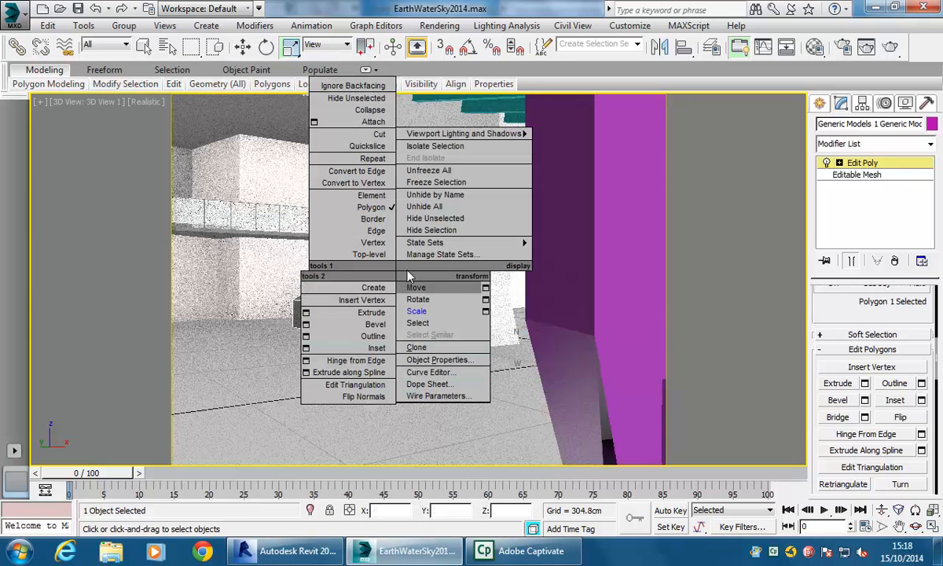
{"action": "left_click", "coordinate": [414, 288]}
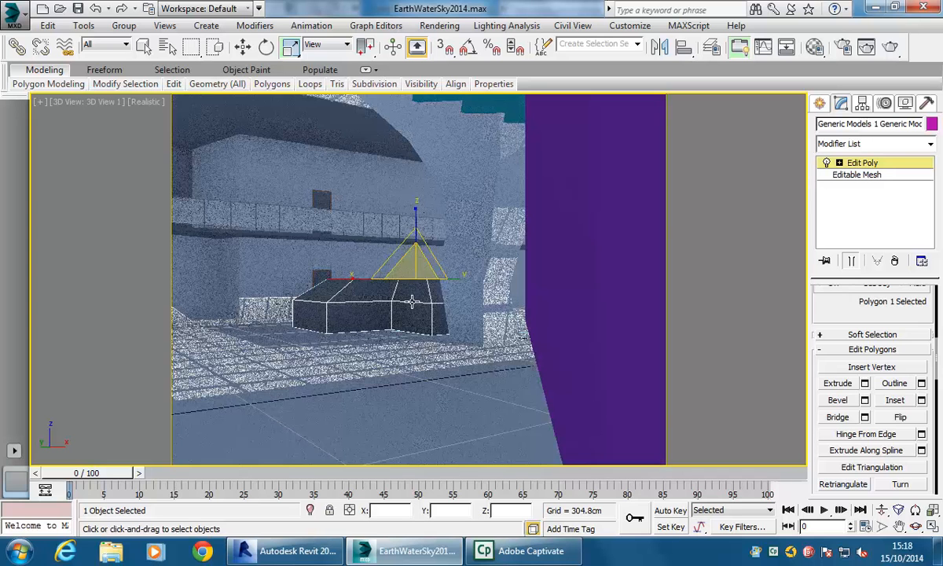
{"action": "left_click", "coordinate": [864, 163]}
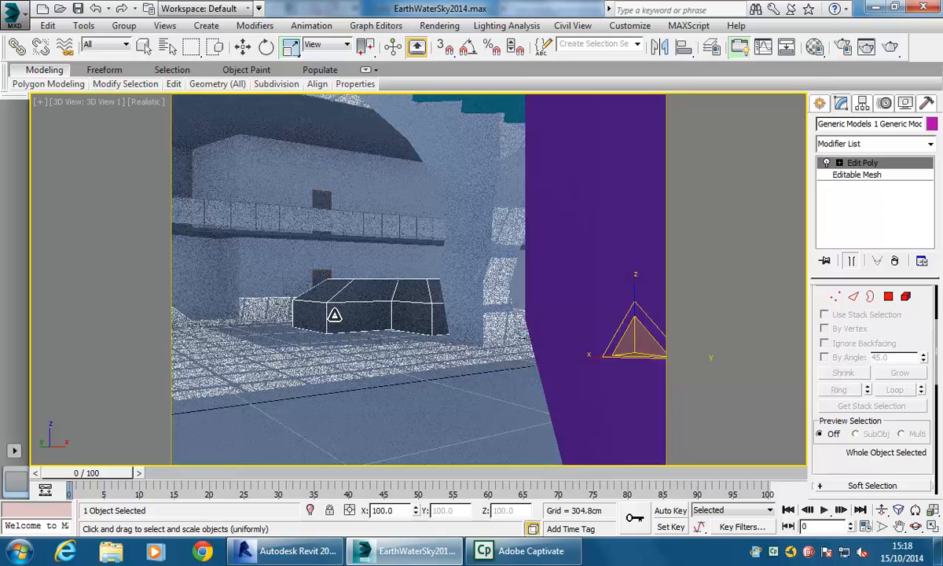
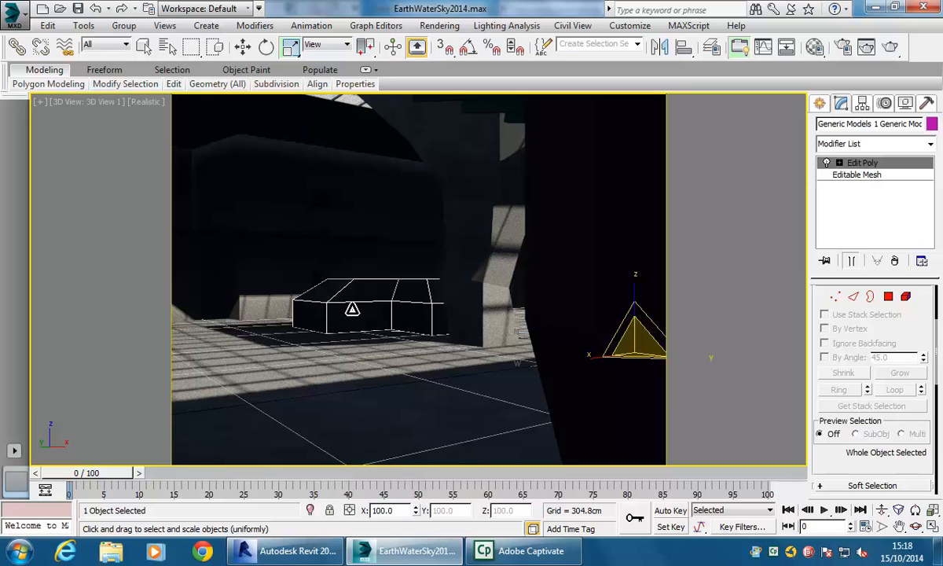
- Clone the linked generic model object as an independent copy
{"action": "right_click", "coordinate": [354, 312]}
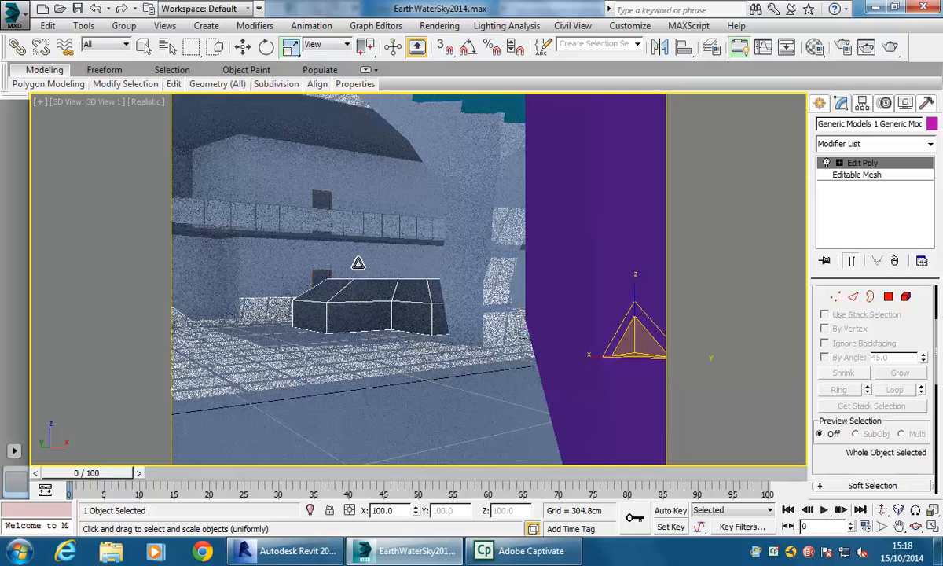
{"action": "right_click", "coordinate": [358, 262]}
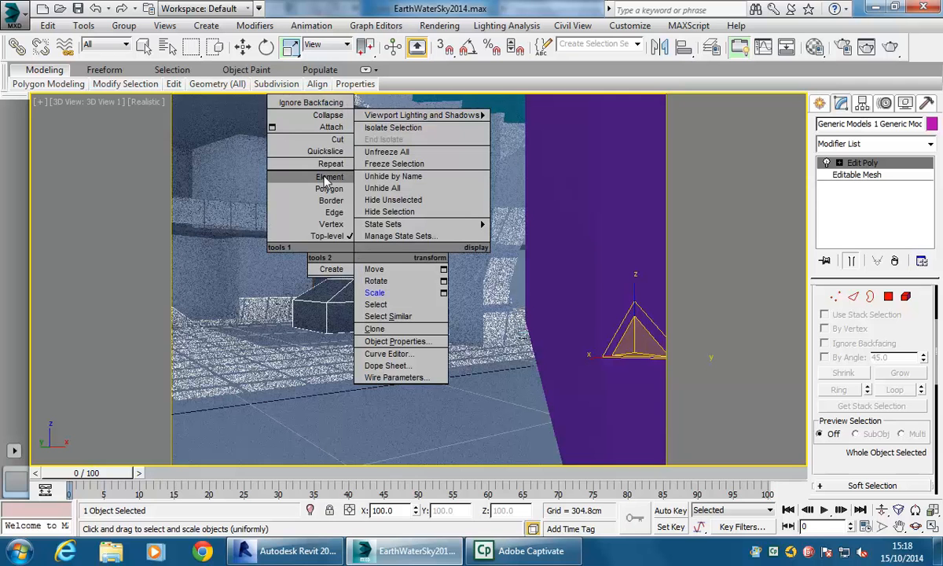
{"action": "mouse_move", "coordinate": [360, 225]}
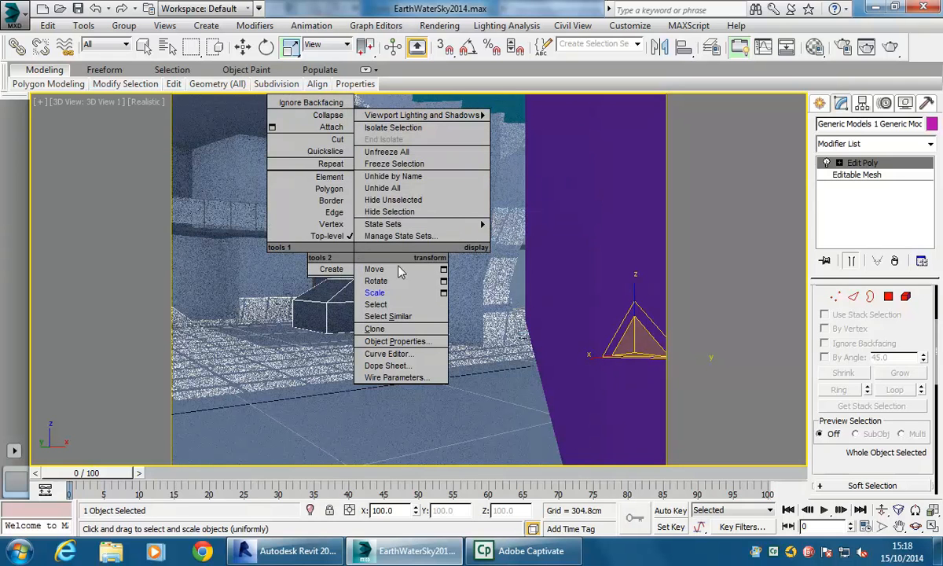
{"action": "left_click", "coordinate": [377, 329]}
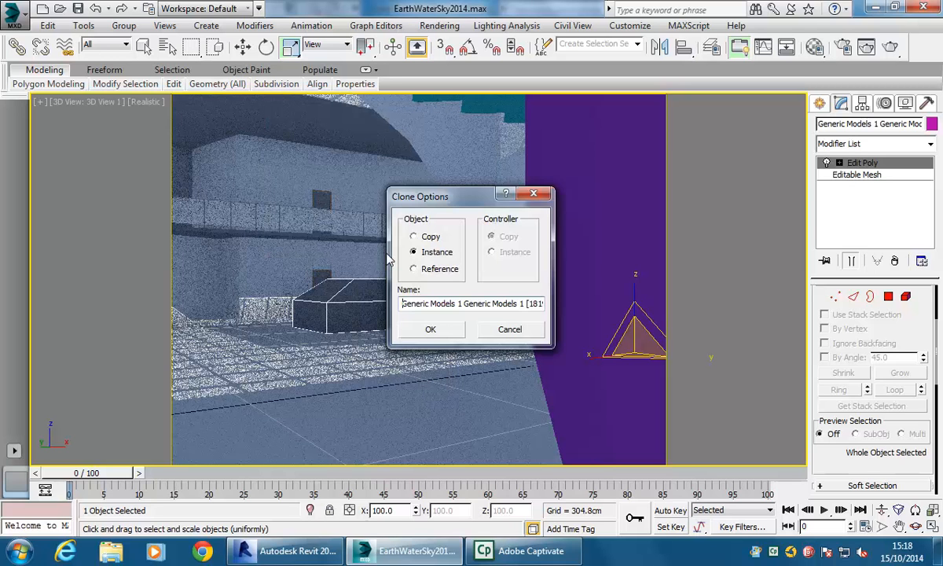
{"action": "left_click", "coordinate": [414, 237]}
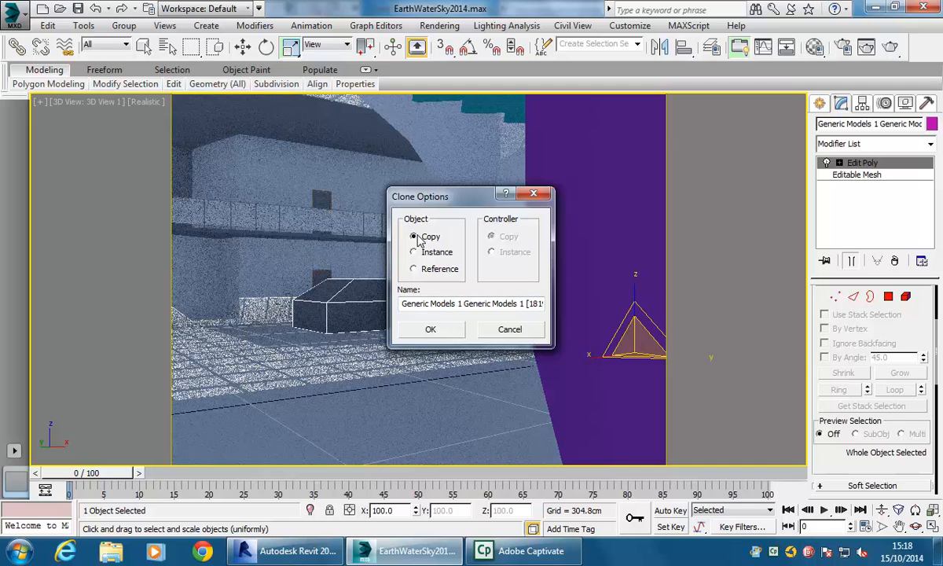
{"action": "left_click", "coordinate": [430, 329]}
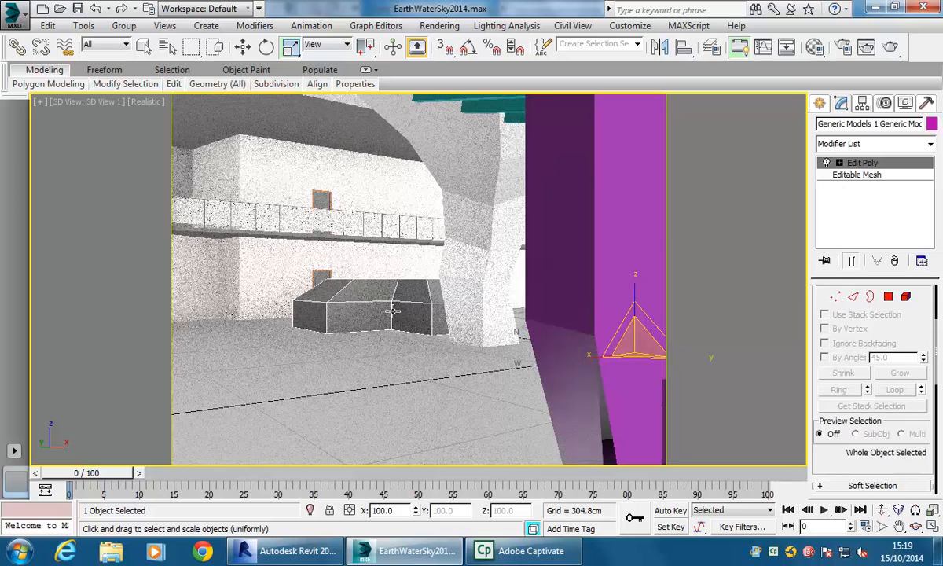
- Switch to the four-viewport layout and window-select the generic model objects in the Orthographic view
{"action": "left_click", "coordinate": [392, 312]}
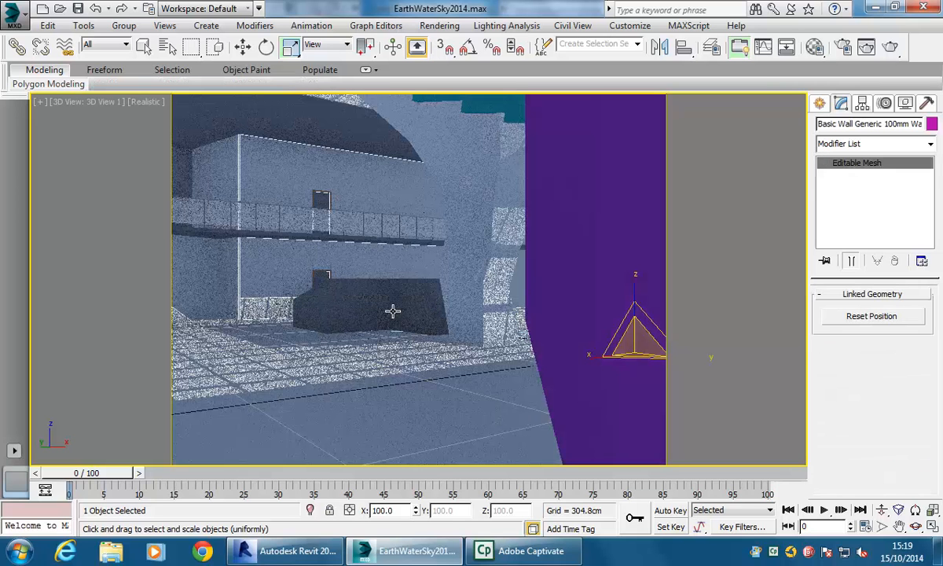
{"action": "left_click", "coordinate": [393, 311]}
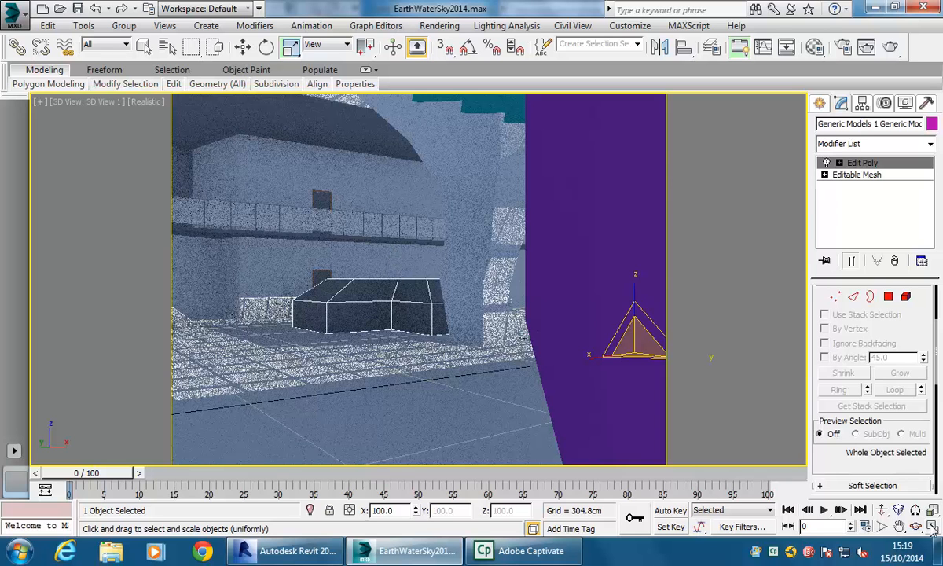
{"action": "key", "text": "alt+w"}
{"action": "middle_click_drag", "start_coordinate": [109, 187], "coordinate": [115, 234]}
{"action": "scroll", "coordinate": [158, 204], "scroll_direction": "down", "scroll_amount": 8}
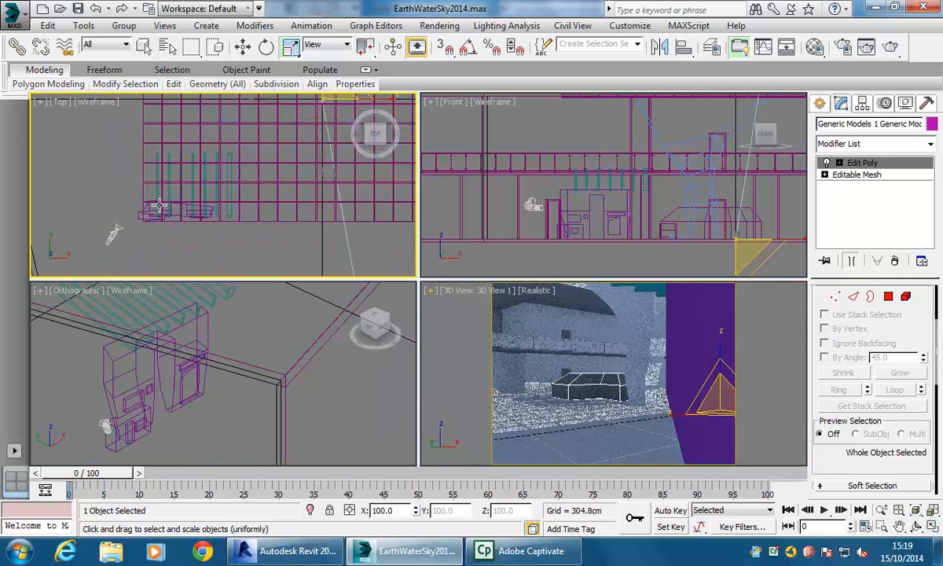
{"action": "middle_click_drag", "start_coordinate": [211, 175], "coordinate": [173, 203]}
{"action": "scroll", "coordinate": [122, 372], "scroll_direction": "down", "scroll_amount": 4}
{"action": "middle_click_drag", "start_coordinate": [163, 347], "coordinate": [238, 351]}
{"action": "scroll", "coordinate": [211, 353], "scroll_direction": "down", "scroll_amount": 4}
{"action": "middle_click_drag", "start_coordinate": [95, 377], "coordinate": [113, 380], "text": "alt"}
{"action": "scroll", "coordinate": [172, 379], "scroll_direction": "up", "scroll_amount": 5}
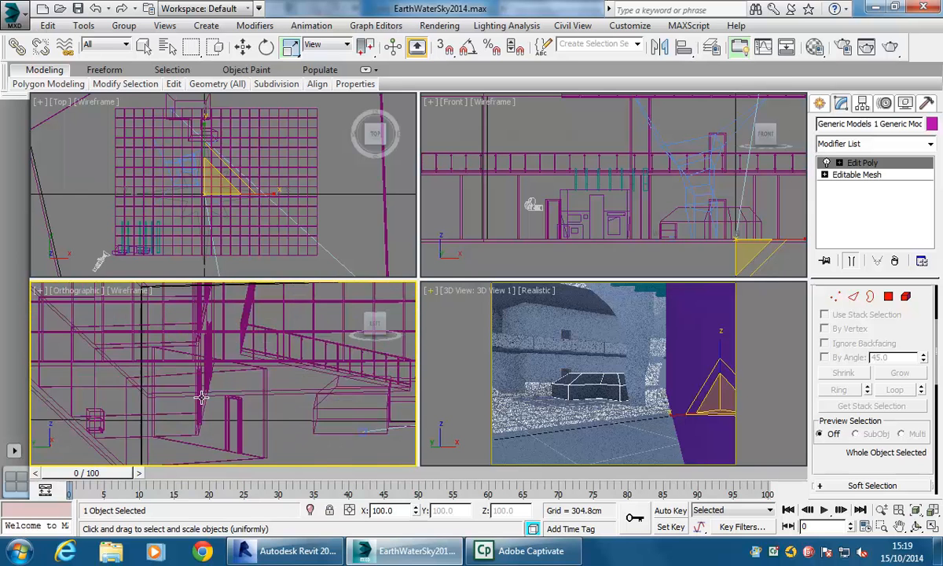
{"action": "middle_click_drag", "start_coordinate": [277, 411], "coordinate": [163, 373]}
{"action": "scroll", "coordinate": [169, 375], "scroll_direction": "up", "scroll_amount": 2}
{"action": "left_click_drag", "start_coordinate": [223, 394], "coordinate": [218, 423]}
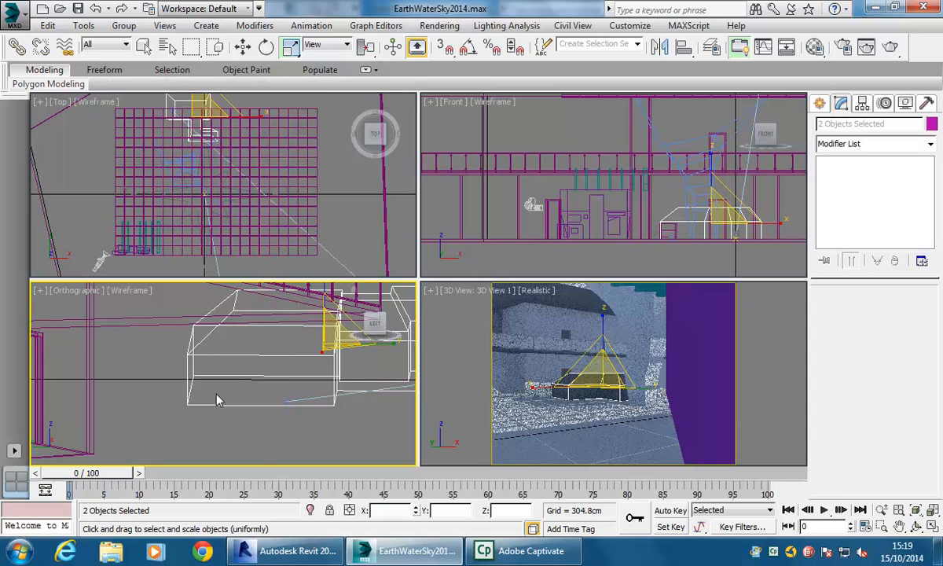
- Isolate the two selected objects
{"action": "right_click", "coordinate": [222, 369]}
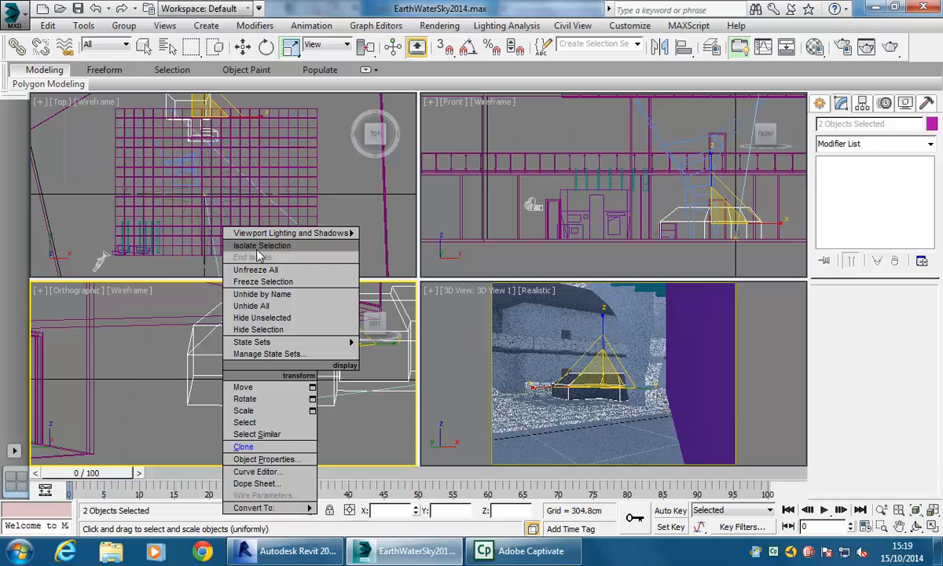
{"action": "left_click", "coordinate": [189, 435]}
{"action": "left_click", "coordinate": [238, 423]}
{"action": "key", "text": "ctrl+z"}
{"action": "left_click", "coordinate": [263, 425]}
{"action": "left_click_drag", "start_coordinate": [250, 422], "coordinate": [218, 398]}
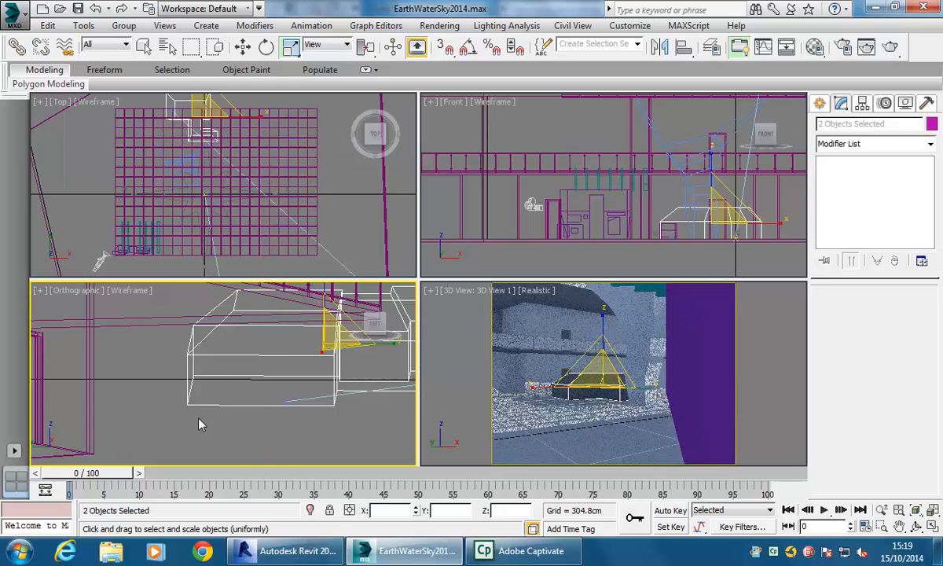
{"action": "left_click", "coordinate": [214, 405]}
{"action": "left_click", "coordinate": [231, 420]}
{"action": "left_click_drag", "start_coordinate": [232, 418], "coordinate": [206, 402]}
{"action": "left_click", "coordinate": [202, 441]}
{"action": "left_click_drag", "start_coordinate": [226, 398], "coordinate": [243, 438]}
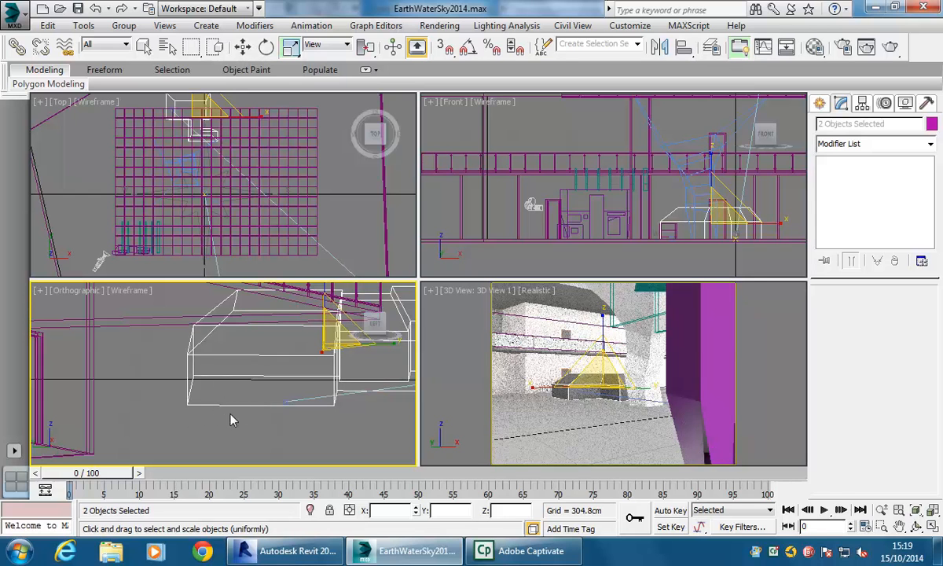
{"action": "left_click", "coordinate": [216, 48]}
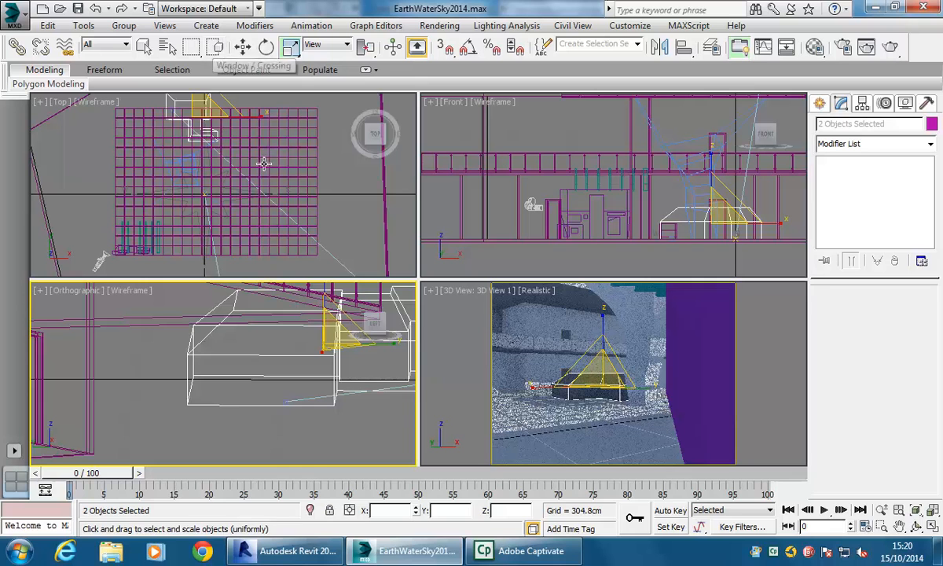
{"action": "right_click", "coordinate": [217, 385]}
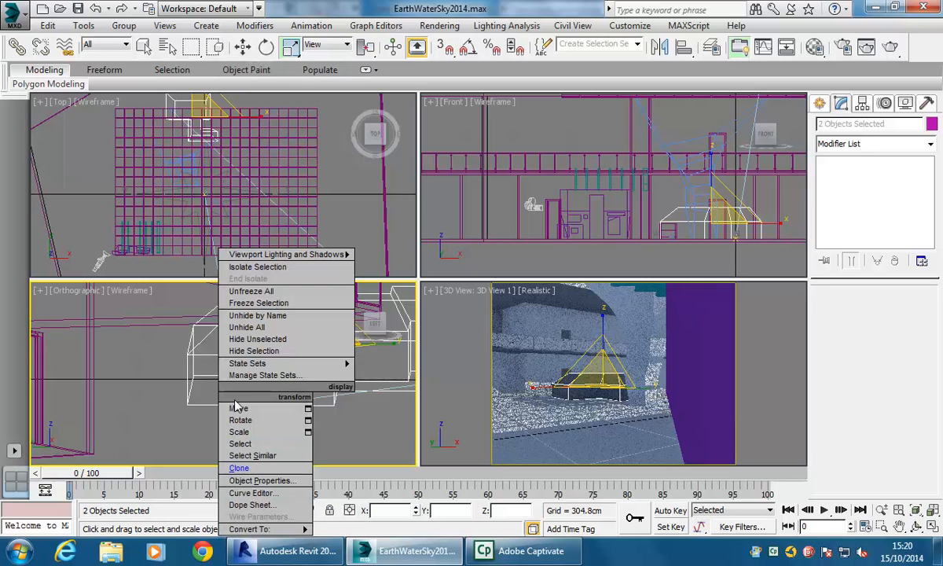
{"action": "left_click", "coordinate": [255, 267]}
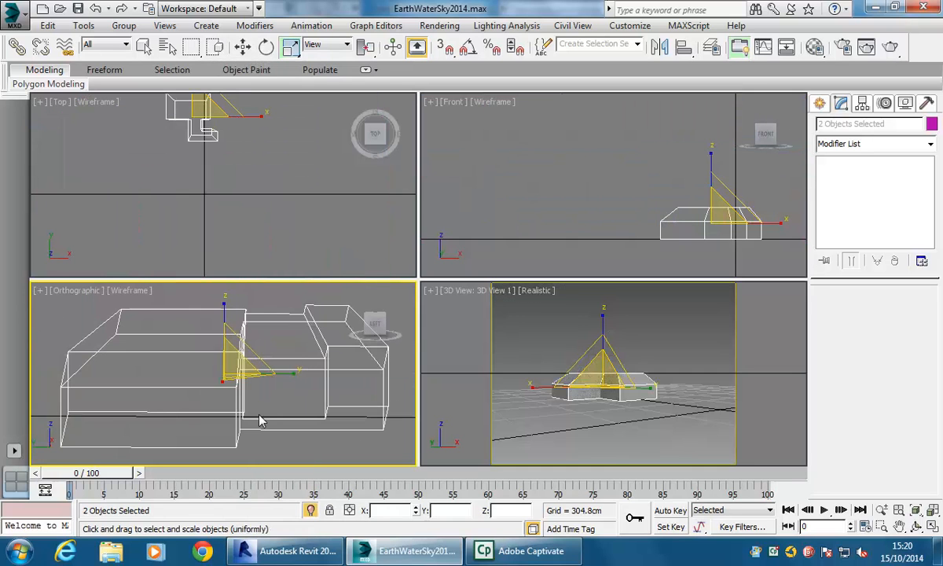
- Select one of the overlapping generic model copies and hide it
{"action": "left_click", "coordinate": [101, 355]}
{"action": "left_click", "coordinate": [102, 348]}
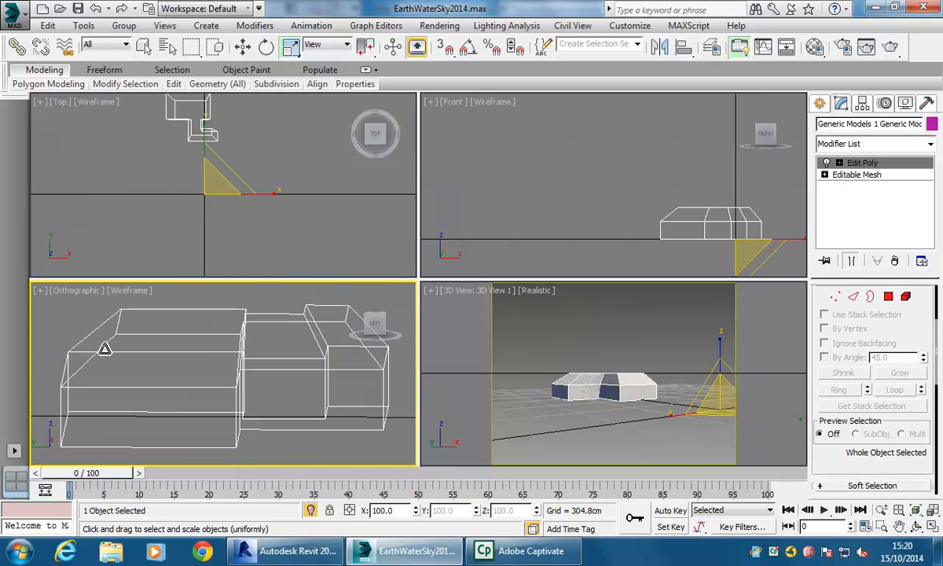
{"action": "left_click", "coordinate": [104, 348]}
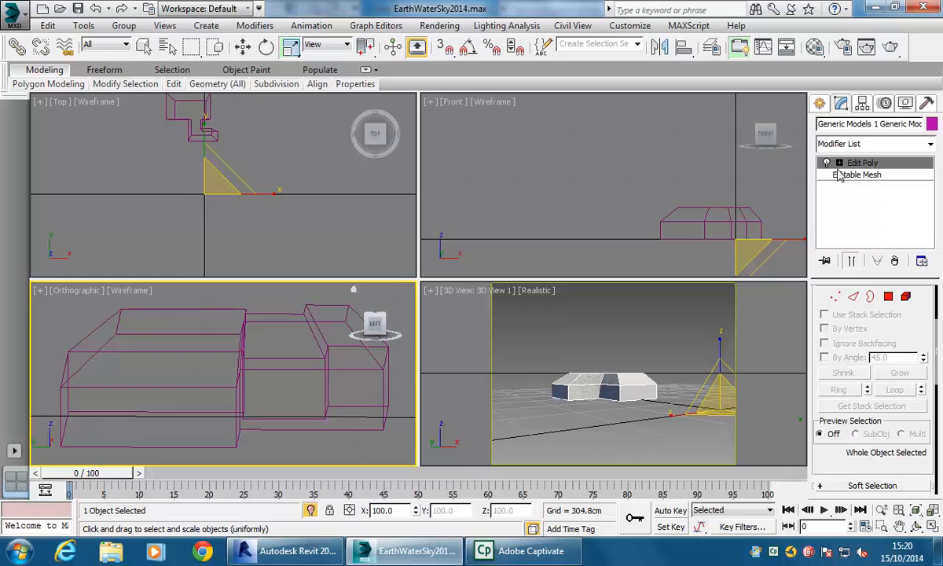
{"action": "left_click", "coordinate": [167, 350]}
{"action": "left_click", "coordinate": [167, 351]}
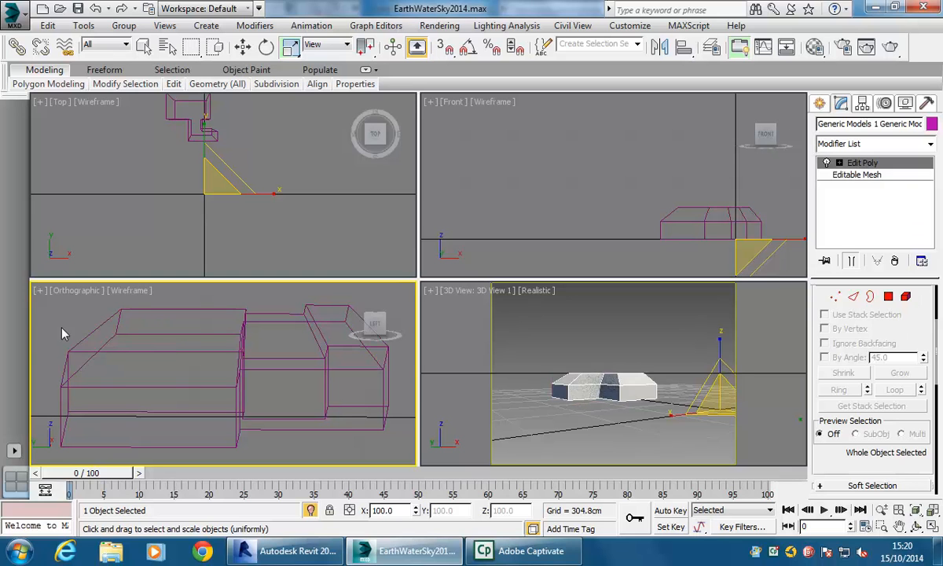
{"action": "left_click", "coordinate": [108, 336]}
{"action": "left_click", "coordinate": [95, 326]}
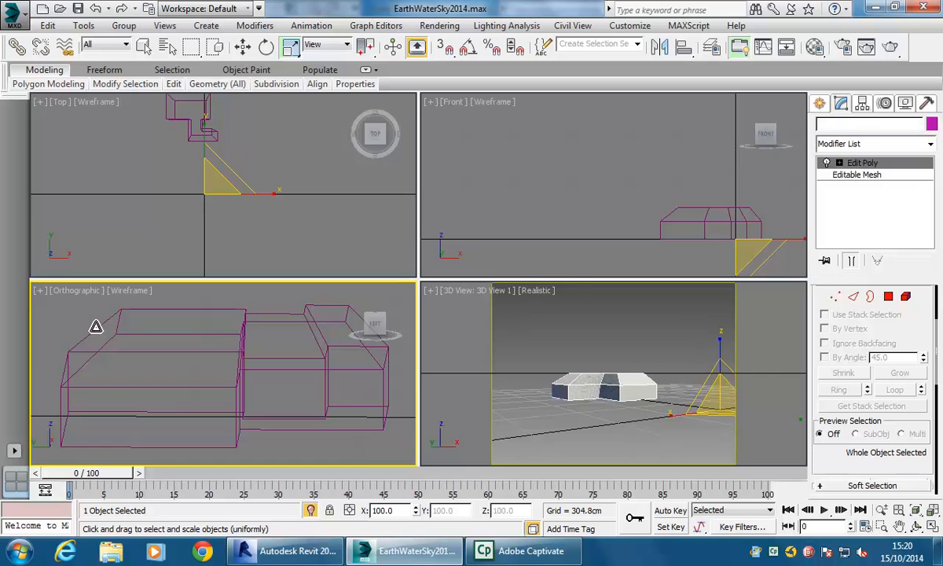
{"action": "key", "text": "Delete"}
{"action": "key", "text": "ctrl+z"}
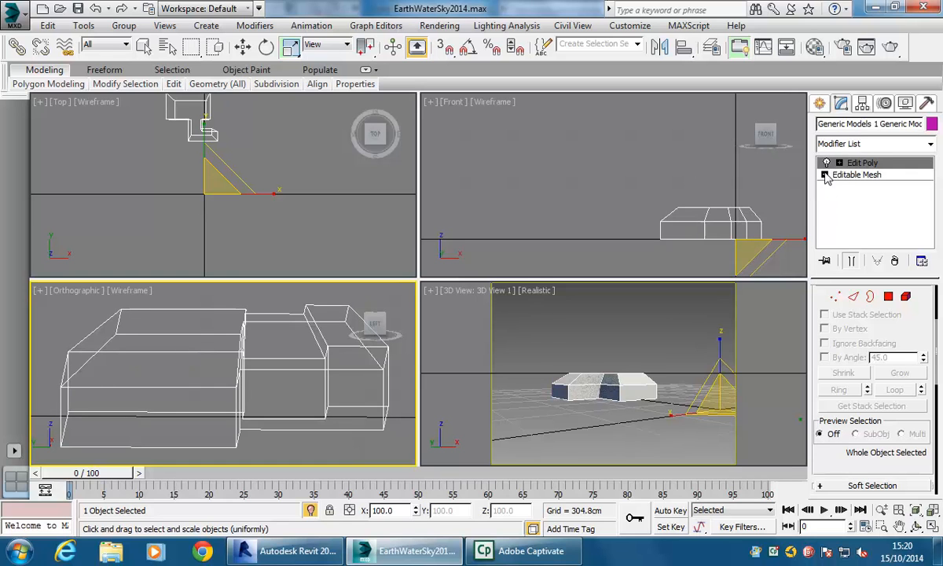
{"action": "left_click", "coordinate": [99, 323]}
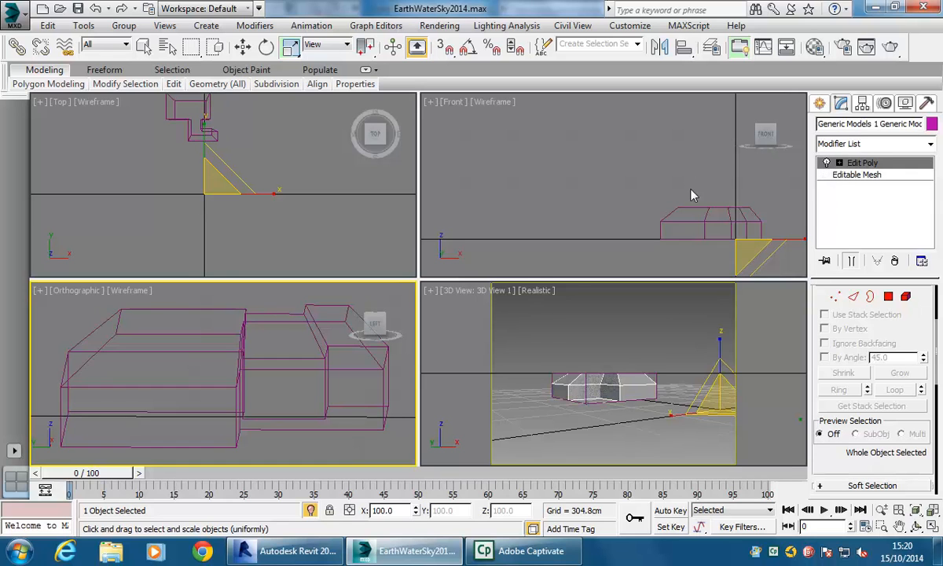
{"action": "right_click", "coordinate": [159, 331]}
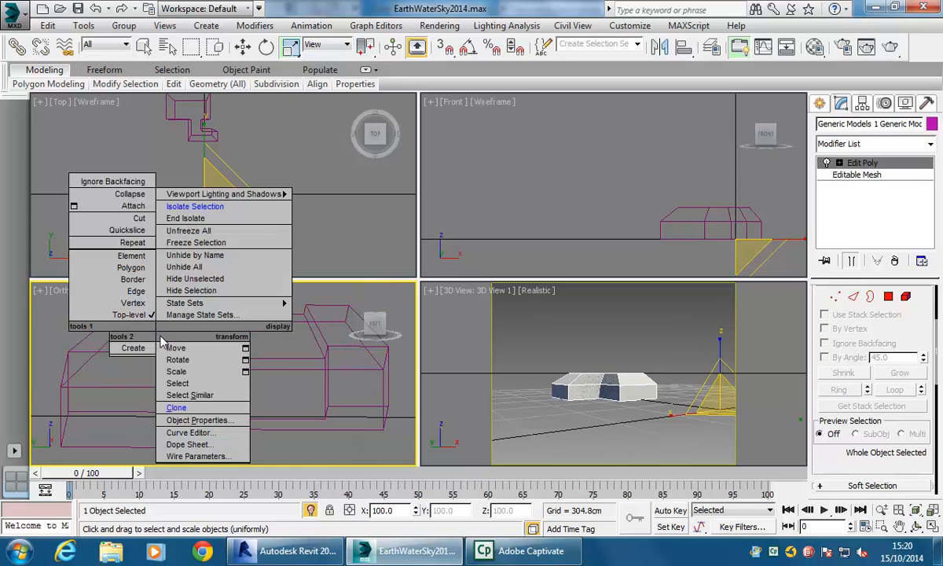
{"action": "left_click", "coordinate": [198, 291]}
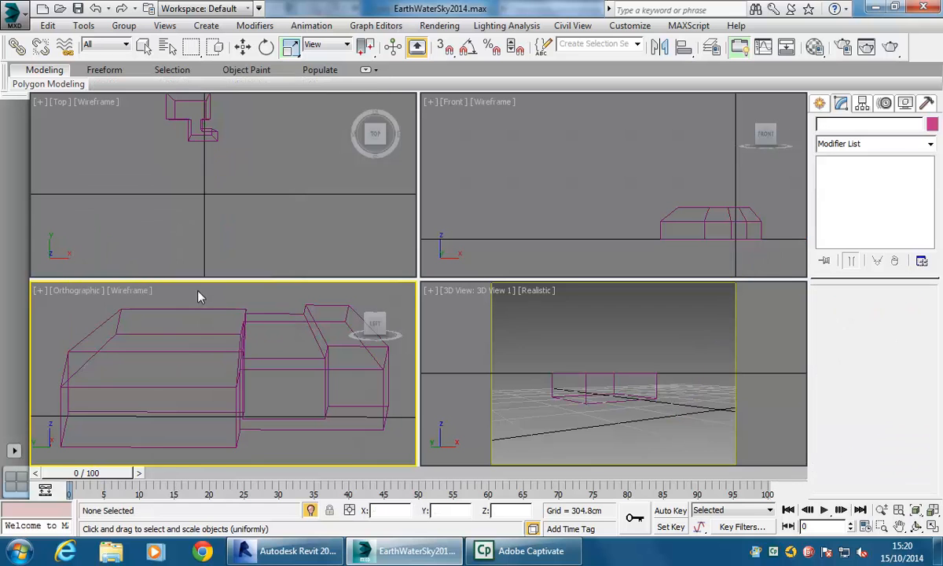
- Convert the remaining generic model copy to an Editable Poly
{"action": "left_click", "coordinate": [157, 333]}
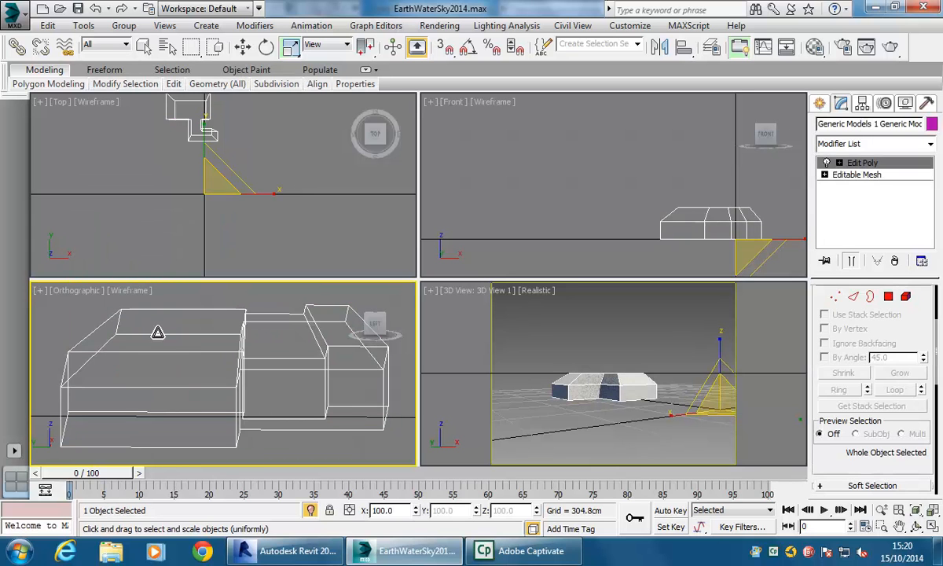
{"action": "right_click", "coordinate": [158, 333]}
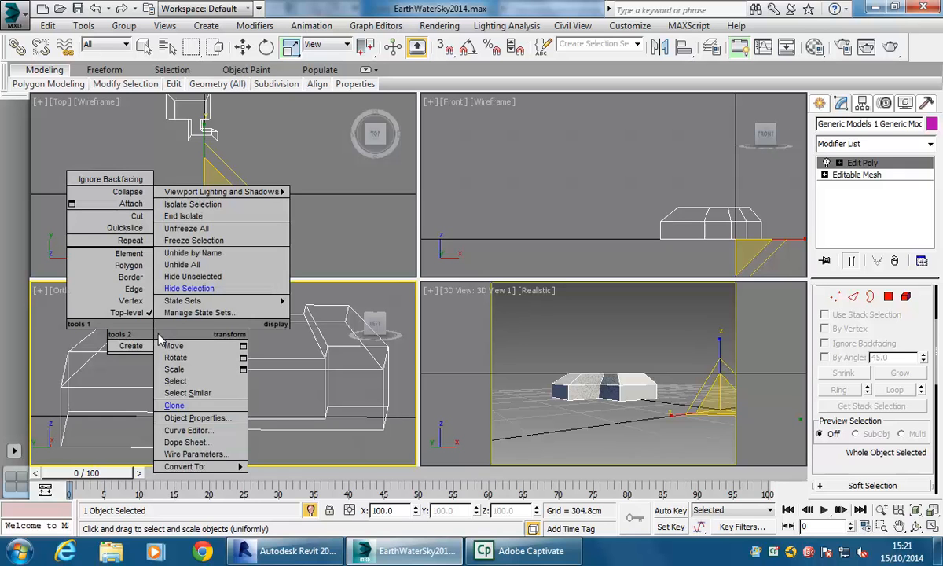
{"action": "mouse_move", "coordinate": [197, 469]}
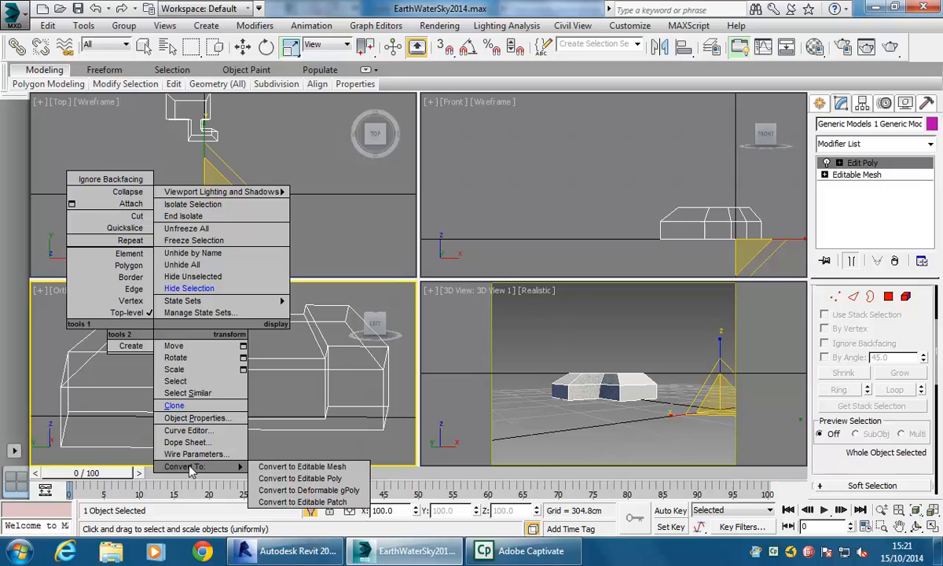
{"action": "left_click", "coordinate": [299, 478]}
- Raise the copy's top polygon about 17 cm, then undo the move and the Editable Poly conversion
{"action": "key", "text": "4"}
{"action": "left_click", "coordinate": [238, 317]}
{"action": "mouse_move", "coordinate": [232, 287]}
{"action": "middle_mouse_down", "text": "alt"}
{"action": "mouse_move", "coordinate": [225, 292]}
{"action": "mouse_move", "coordinate": [236, 296]}
{"action": "middle_mouse_up", "text": "alt"}
{"action": "right_click", "coordinate": [238, 296]}
{"action": "left_click", "coordinate": [259, 313]}
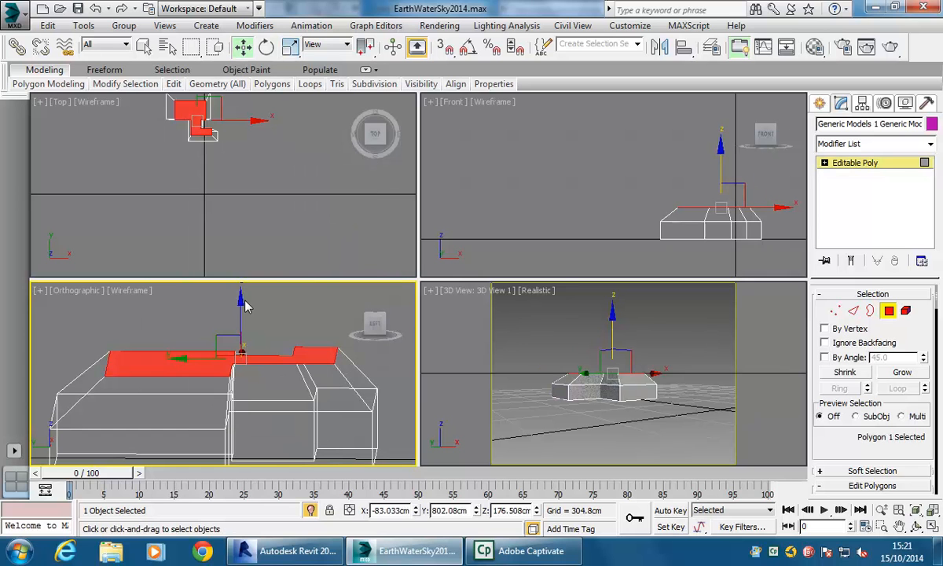
{"action": "mouse_move", "coordinate": [238, 318]}
{"action": "left_mouse_down"}
{"action": "mouse_move", "coordinate": [238, 280]}
{"action": "mouse_move", "coordinate": [238, 299]}
{"action": "left_mouse_up"}
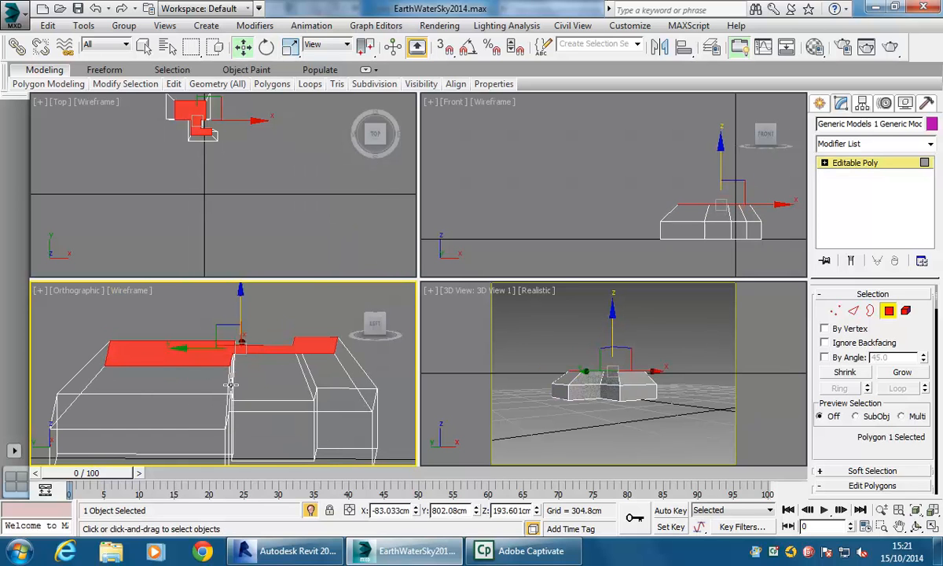
{"action": "left_click", "coordinate": [888, 310]}
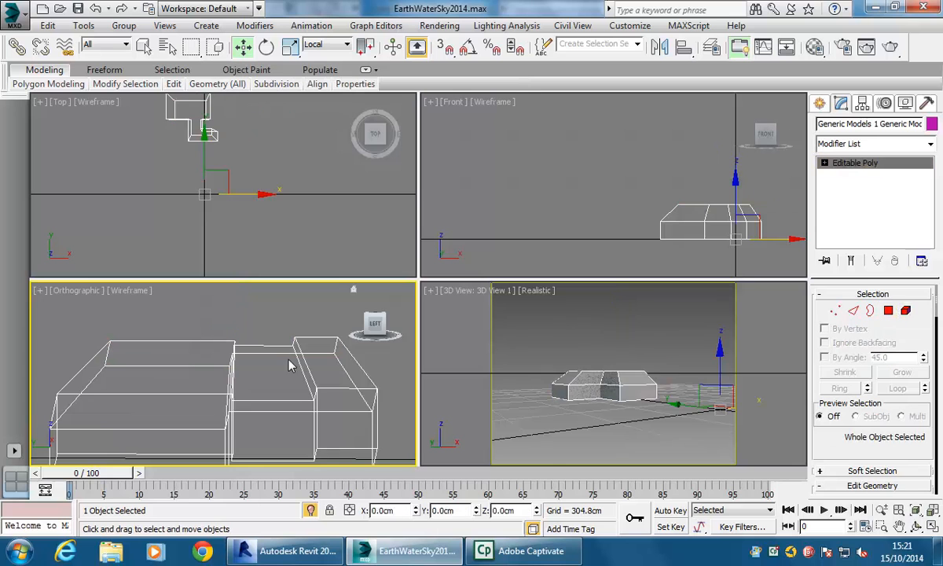
{"action": "left_click", "coordinate": [92, 8]}
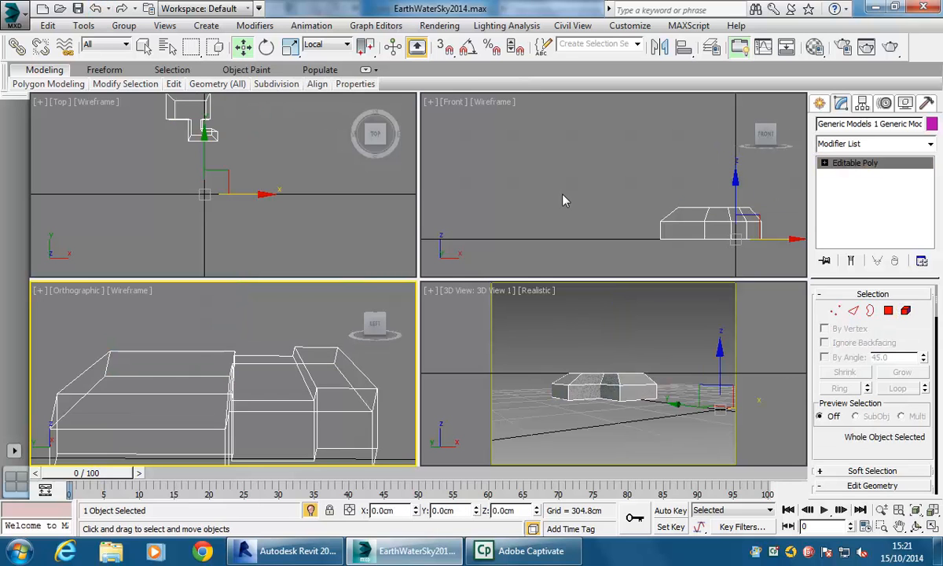
{"action": "left_click", "coordinate": [95, 9]}
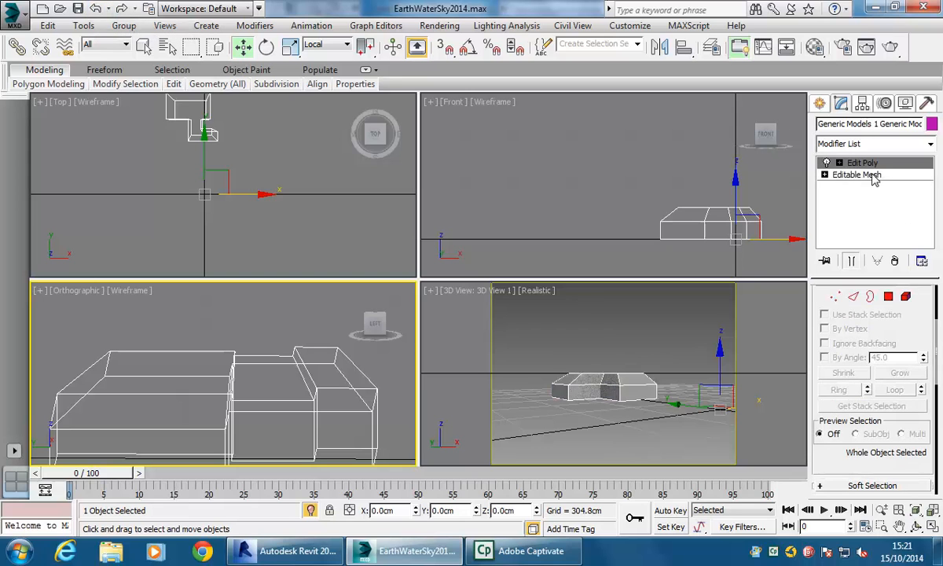
{"action": "left_click", "coordinate": [876, 143]}
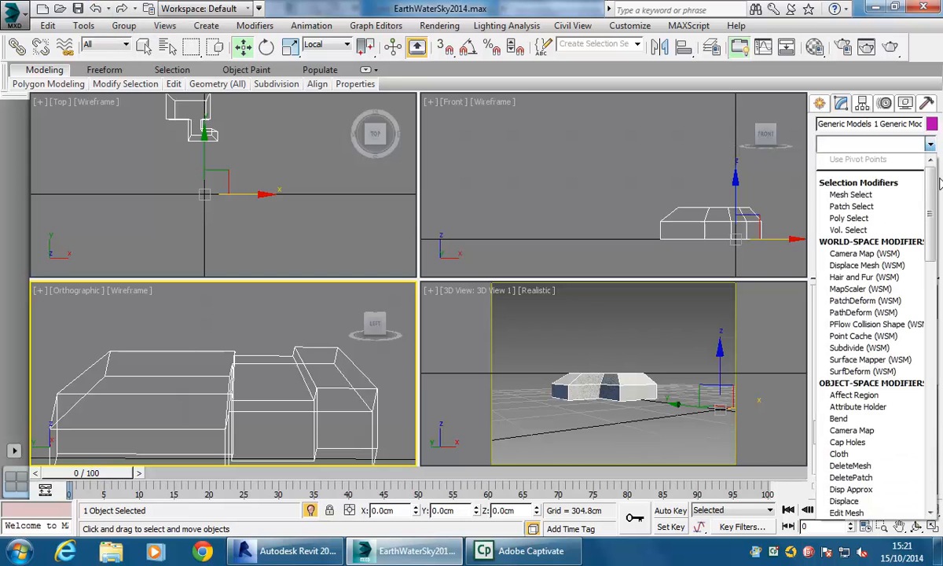
{"action": "left_click_drag", "start_coordinate": [930, 240], "coordinate": [935, 153]}
{"action": "scroll", "coordinate": [853, 425], "scroll_direction": "down", "scroll_amount": 4}
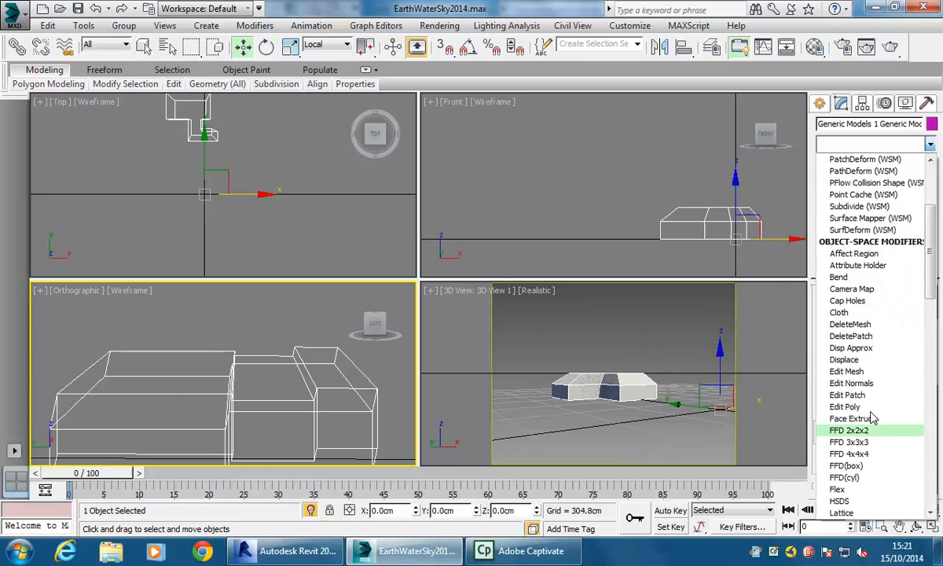
{"action": "left_click", "coordinate": [929, 144]}
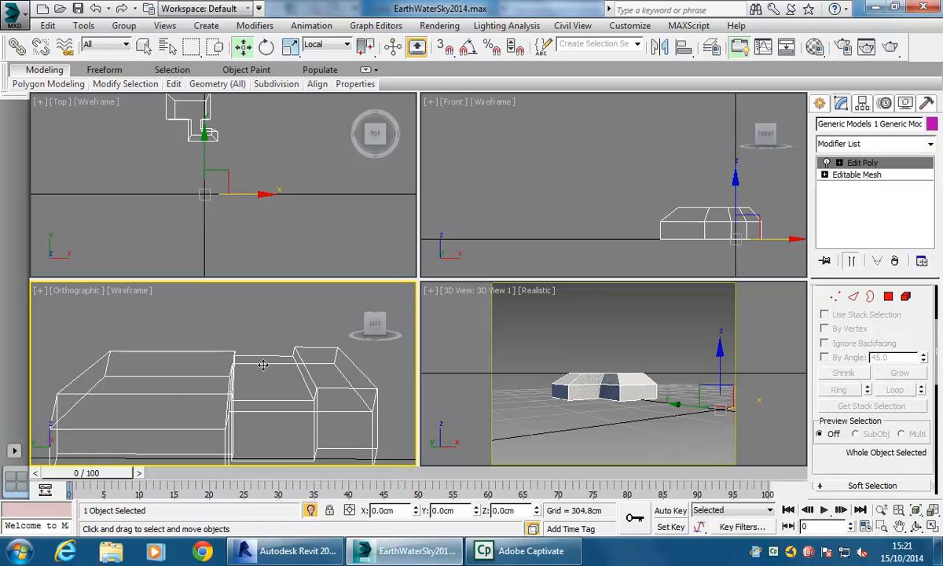
- End the isolation so the whole linked scene shows again
{"action": "right_click", "coordinate": [234, 351]}
{"action": "left_click", "coordinate": [165, 358]}
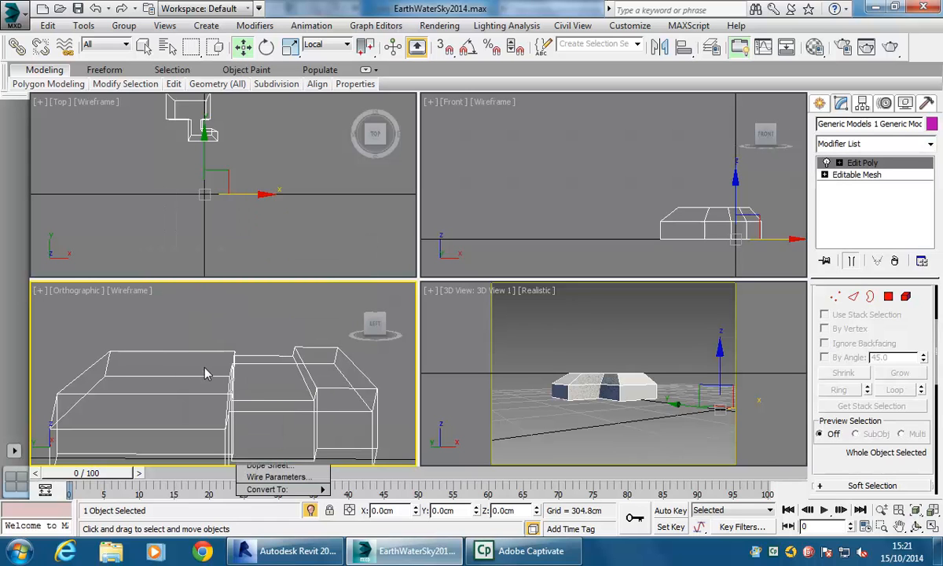
{"action": "right_click", "coordinate": [202, 366]}
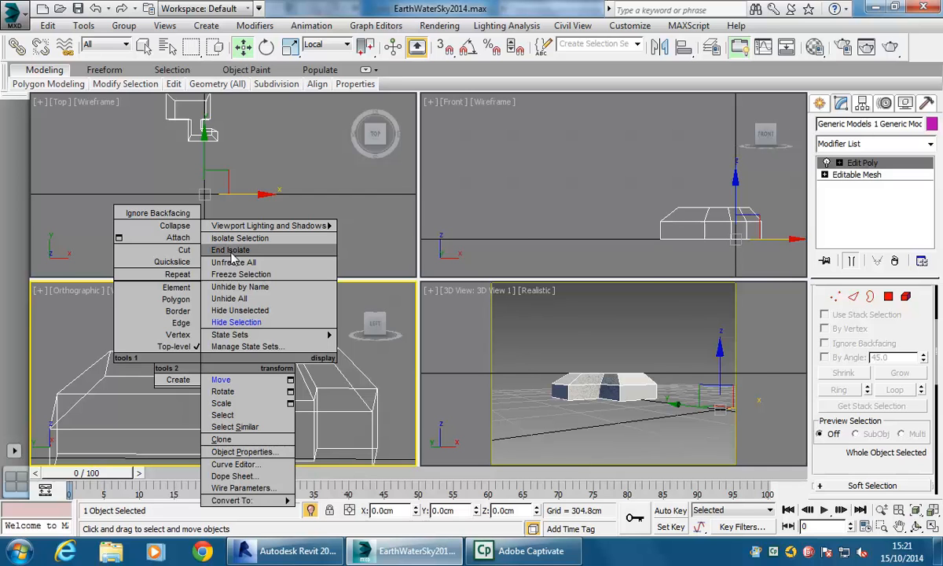
{"action": "left_click", "coordinate": [231, 250]}
{"action": "left_click", "coordinate": [609, 379]}
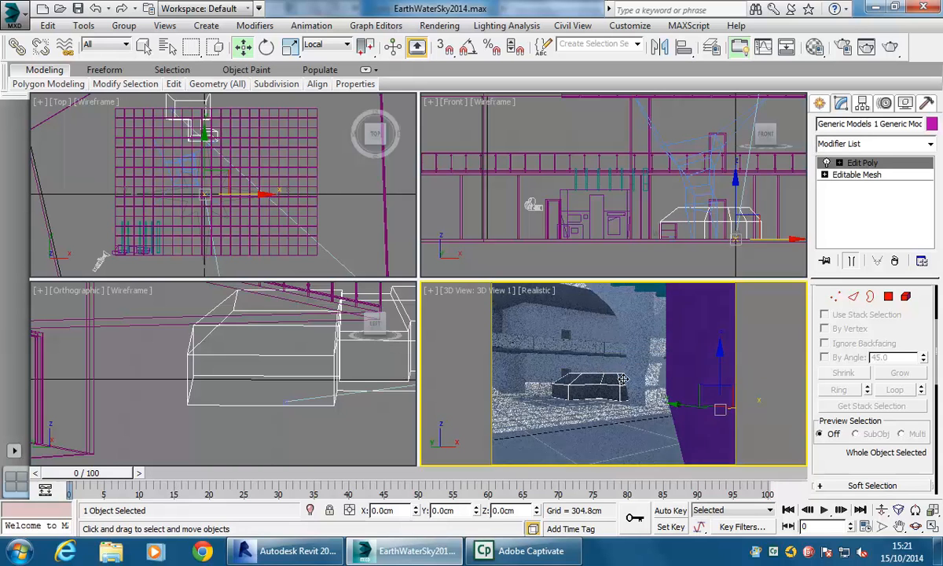
- Maximize the 3D view and switch its display style to Wireframe
{"action": "mouse_move", "coordinate": [620, 376]}
{"action": "middle_mouse_down", "text": "alt"}
{"action": "mouse_move", "coordinate": [637, 374]}
{"action": "mouse_move", "coordinate": [626, 380]}
{"action": "middle_mouse_up", "text": "alt"}
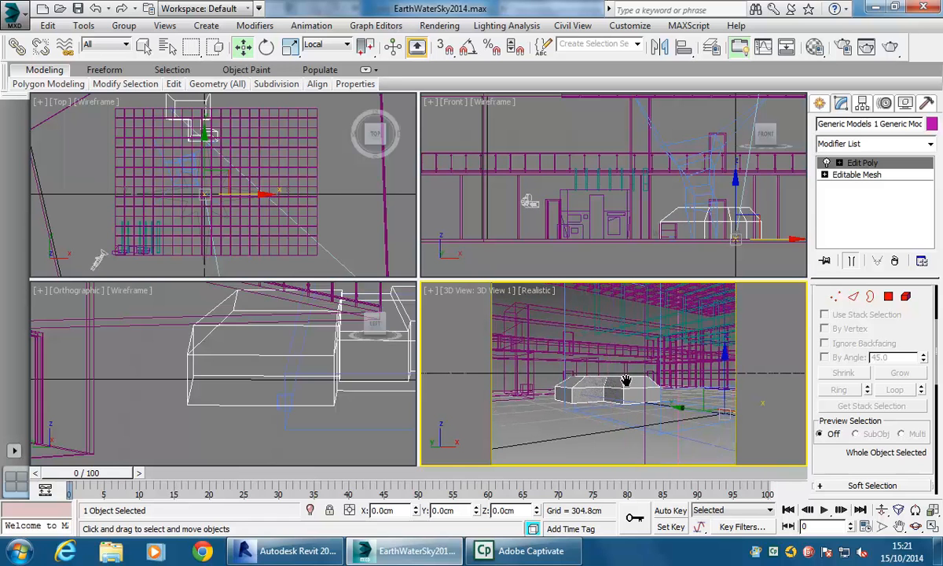
{"action": "mouse_move", "coordinate": [614, 372]}
{"action": "middle_mouse_down"}
{"action": "mouse_move", "coordinate": [591, 383]}
{"action": "mouse_move", "coordinate": [593, 372]}
{"action": "mouse_move", "coordinate": [553, 368]}
{"action": "mouse_move", "coordinate": [571, 350]}
{"action": "mouse_move", "coordinate": [575, 378]}
{"action": "middle_mouse_up"}
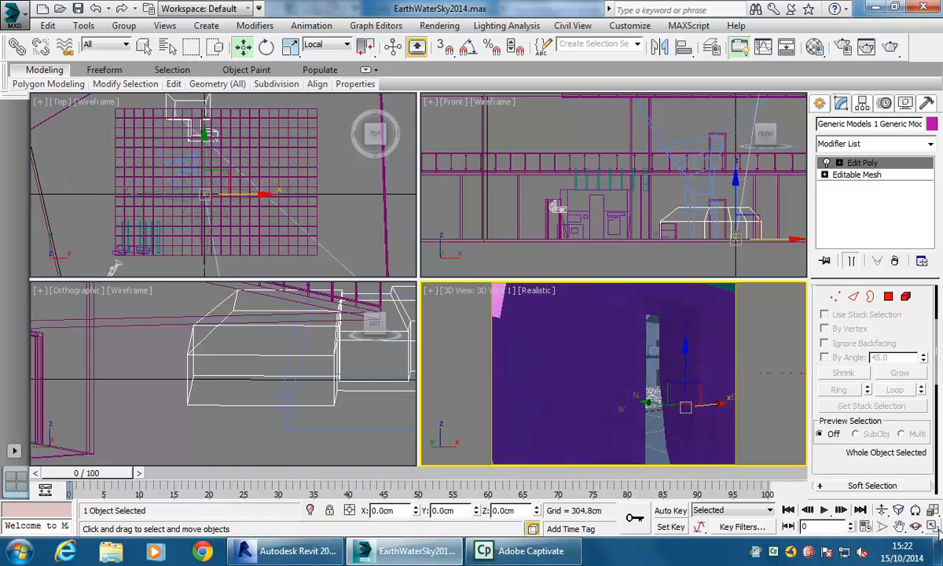
{"action": "key", "text": "alt+w"}
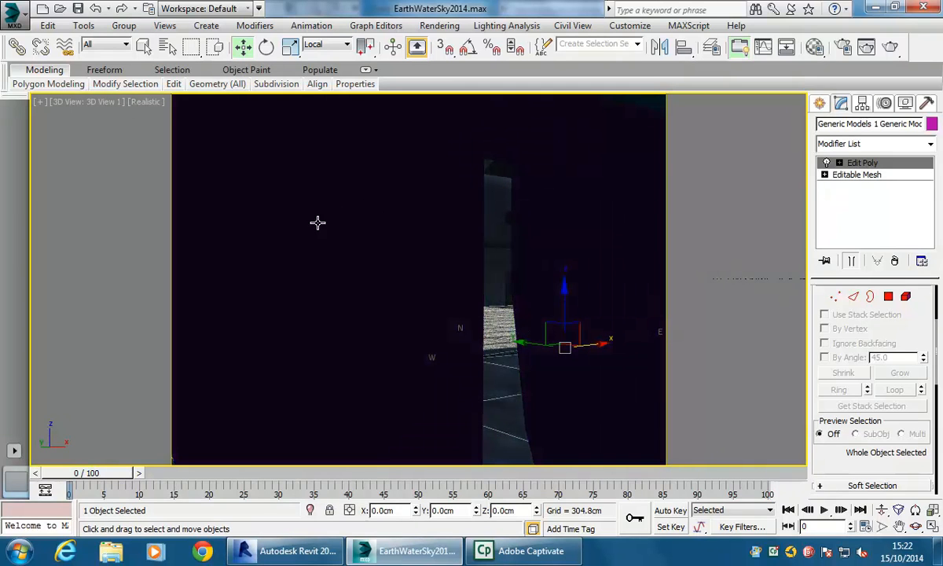
{"action": "right_click", "coordinate": [376, 264]}
{"action": "left_click", "coordinate": [330, 303]}
{"action": "right_click", "coordinate": [336, 299]}
{"action": "left_click", "coordinate": [260, 314]}
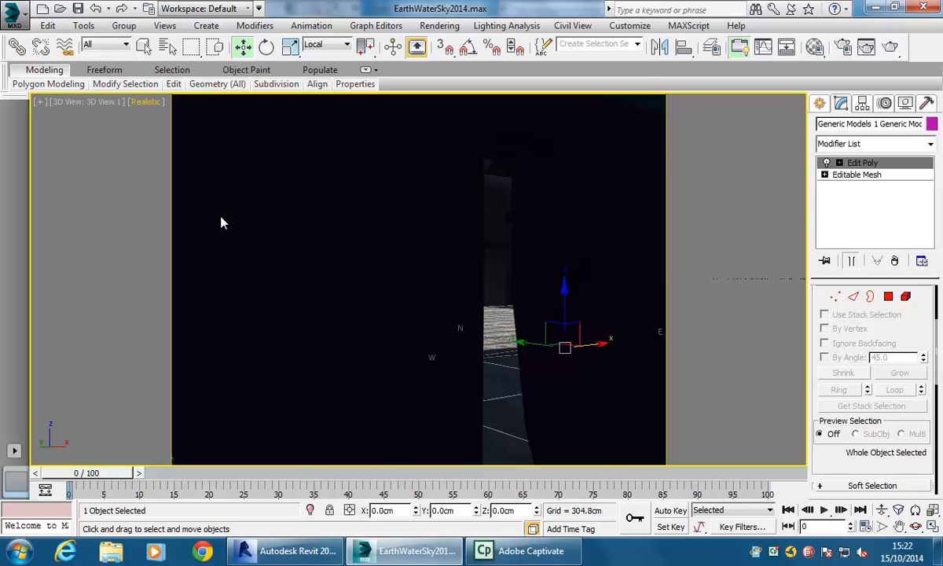
{"action": "left_click", "coordinate": [148, 102]}
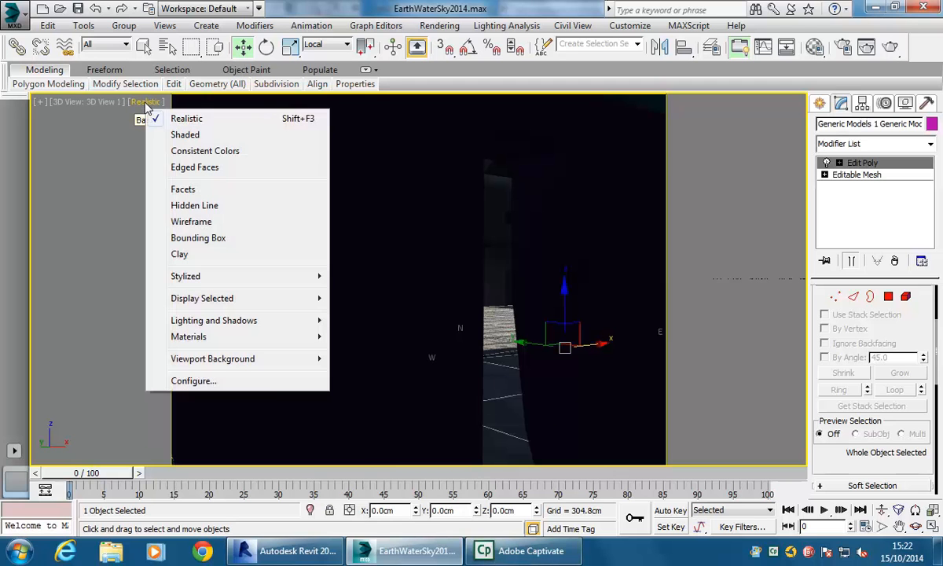
{"action": "left_click", "coordinate": [191, 223]}
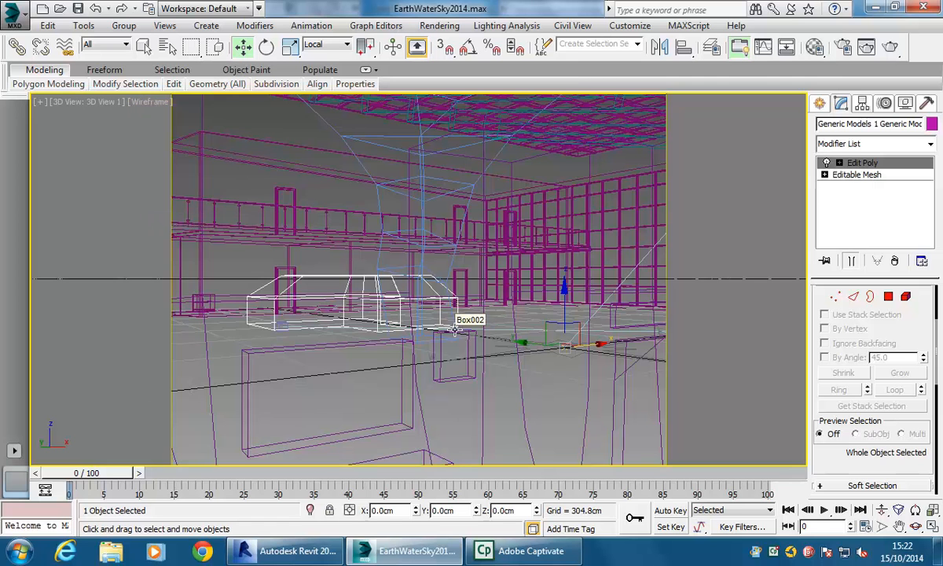
{"action": "right_click", "coordinate": [153, 162]}
{"action": "left_click", "coordinate": [135, 101]}
{"action": "left_click", "coordinate": [180, 225]}
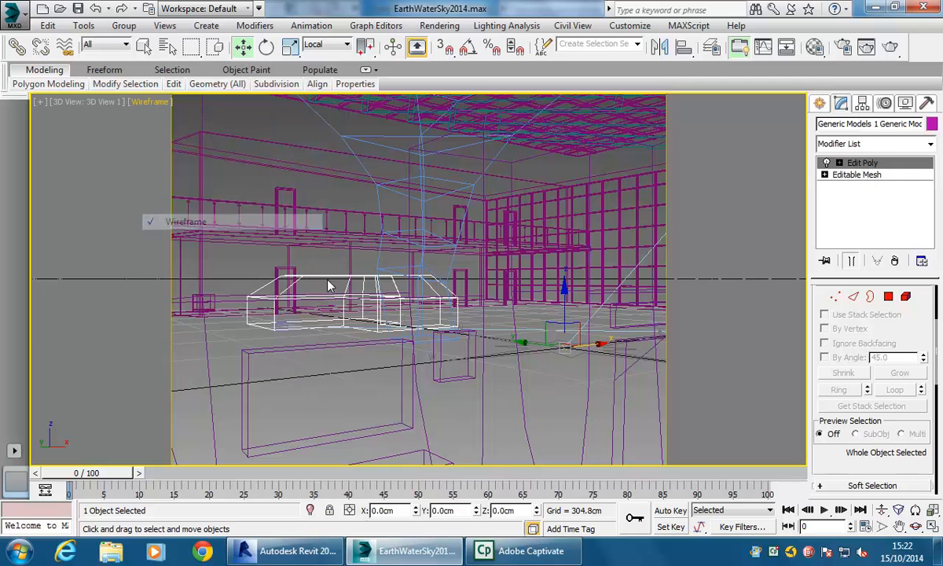
- Set the 3D view's display to Shaded with Edged Faces
{"action": "left_click", "coordinate": [148, 103]}
{"action": "left_click", "coordinate": [180, 135]}
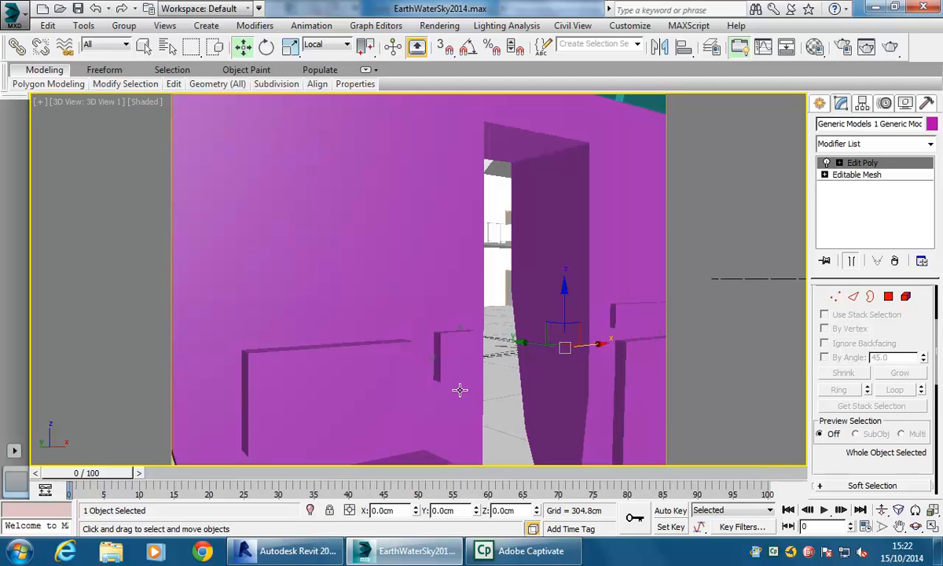
{"action": "left_click", "coordinate": [151, 106]}
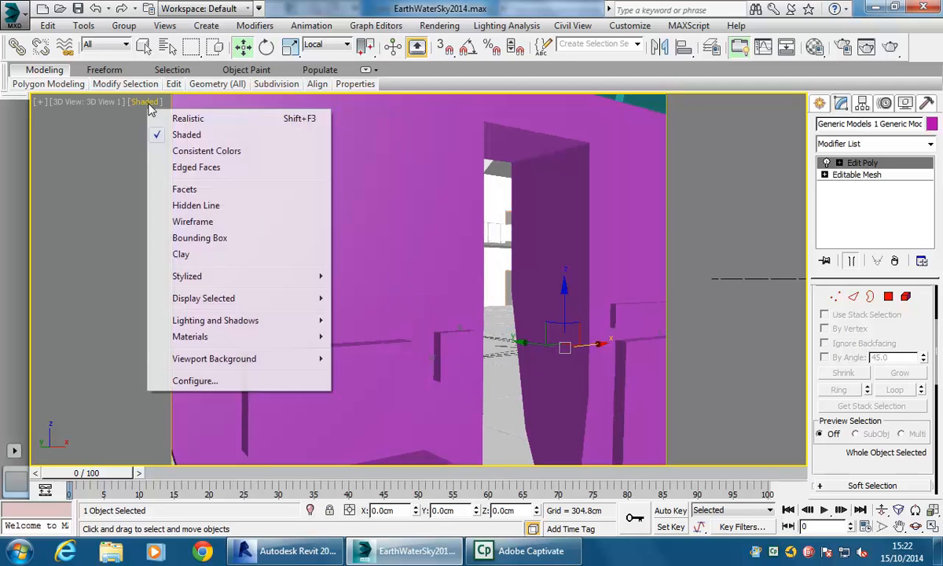
{"action": "left_click", "coordinate": [186, 171]}
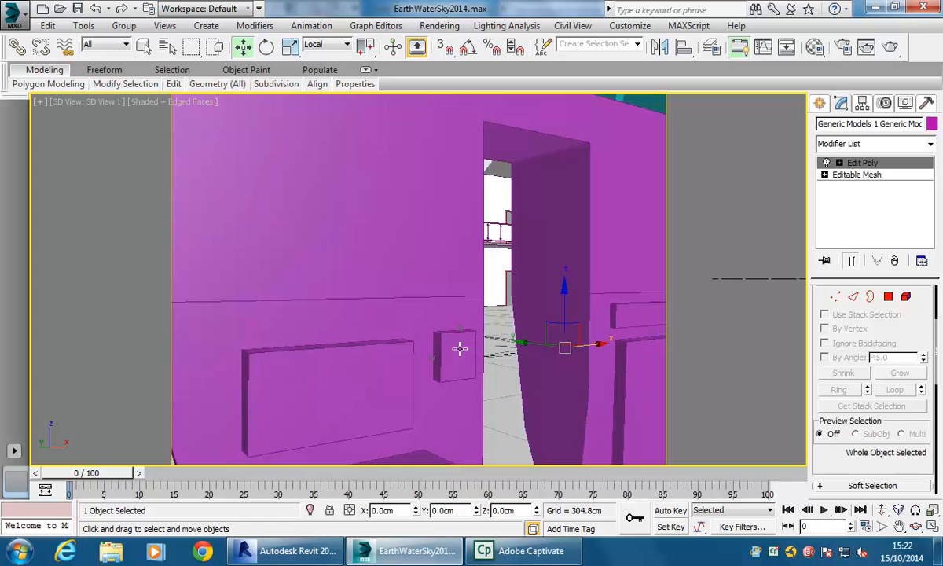
{"action": "middle_click_drag", "start_coordinate": [448, 263], "coordinate": [366, 313], "text": "alt"}
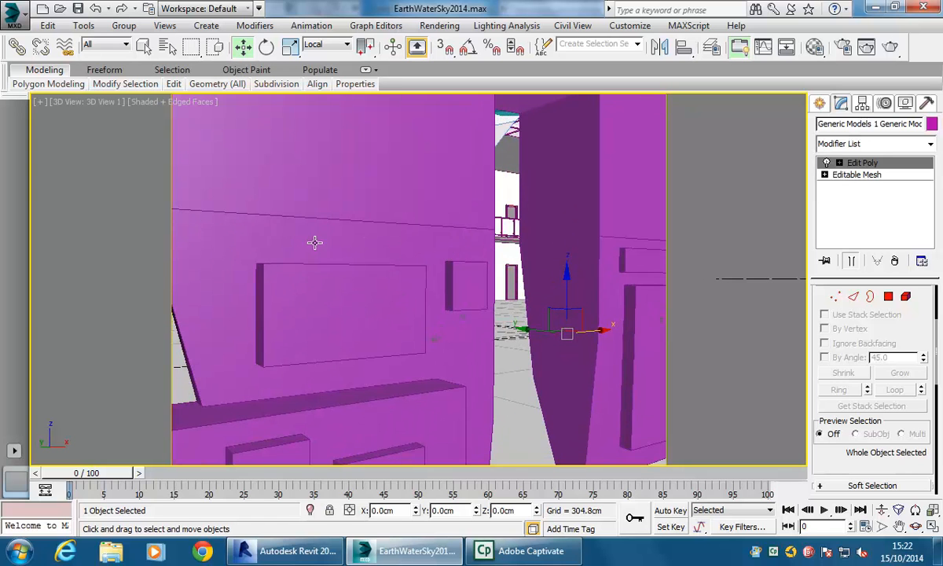
{"action": "middle_click_drag", "start_coordinate": [291, 189], "coordinate": [285, 194]}
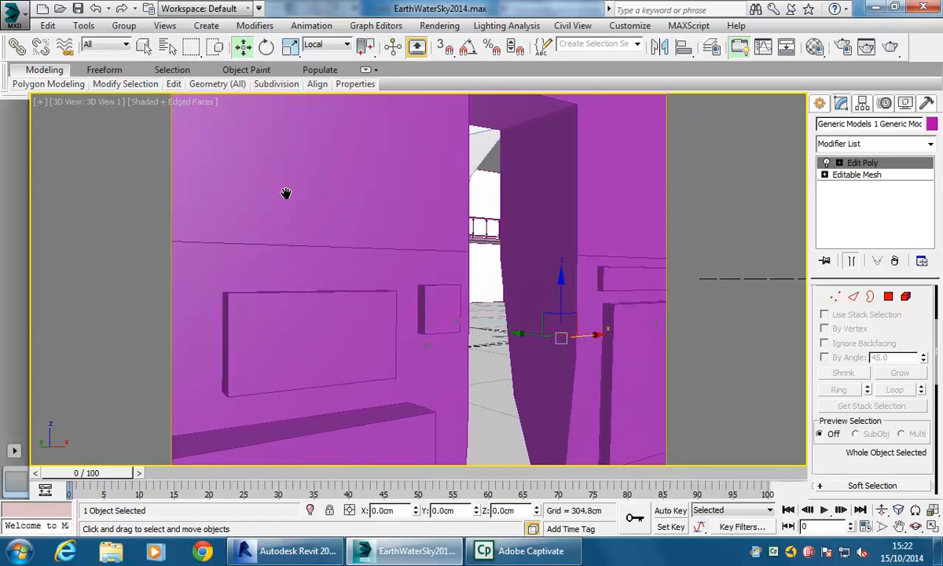
{"action": "middle_click_drag", "start_coordinate": [440, 280], "coordinate": [313, 278]}
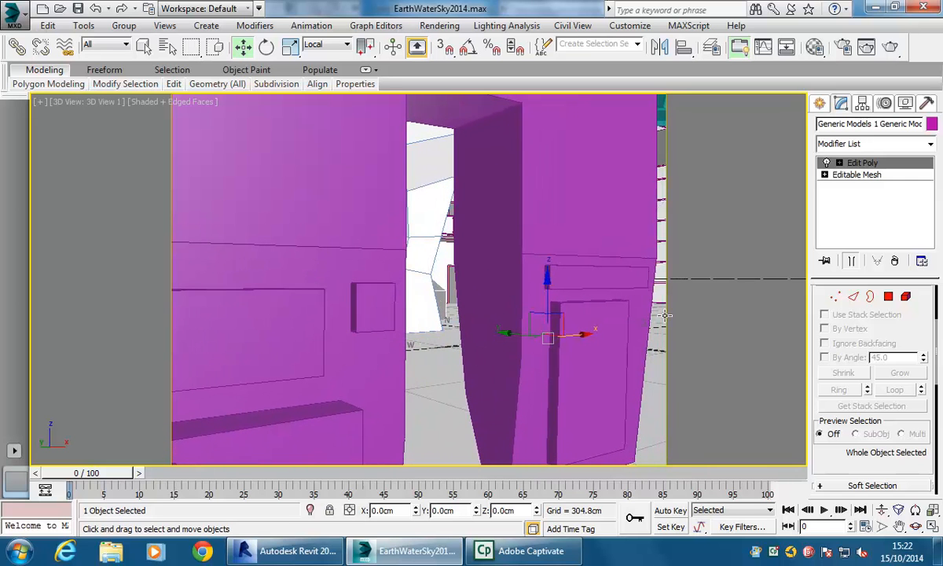